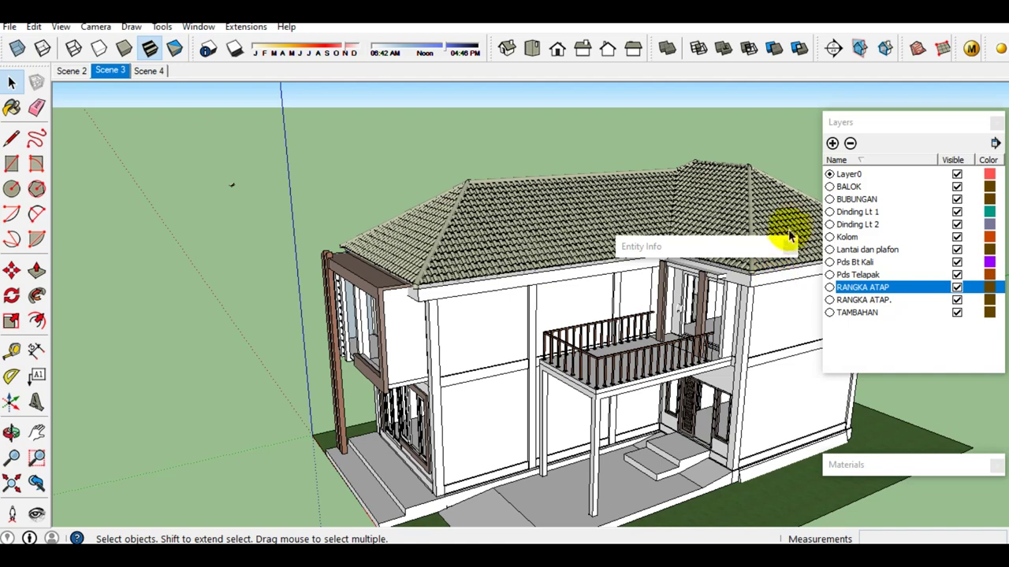
Close the Entity Info panel and orbit to view the house from the front-left.
{"action": "left_click", "coordinate": [790, 245]}
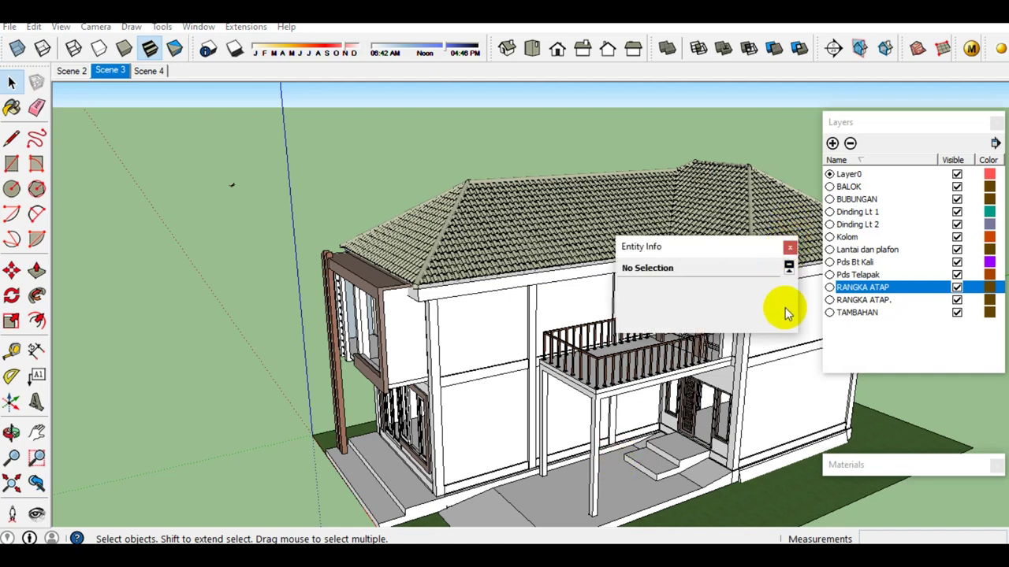
{"action": "left_click", "coordinate": [789, 247]}
{"action": "mouse_move", "coordinate": [569, 364]}
{"action": "middle_mouse_down"}
{"action": "mouse_move", "coordinate": [698, 338]}
{"action": "mouse_move", "coordinate": [518, 360]}
{"action": "mouse_move", "coordinate": [557, 360]}
{"action": "middle_mouse_up"}
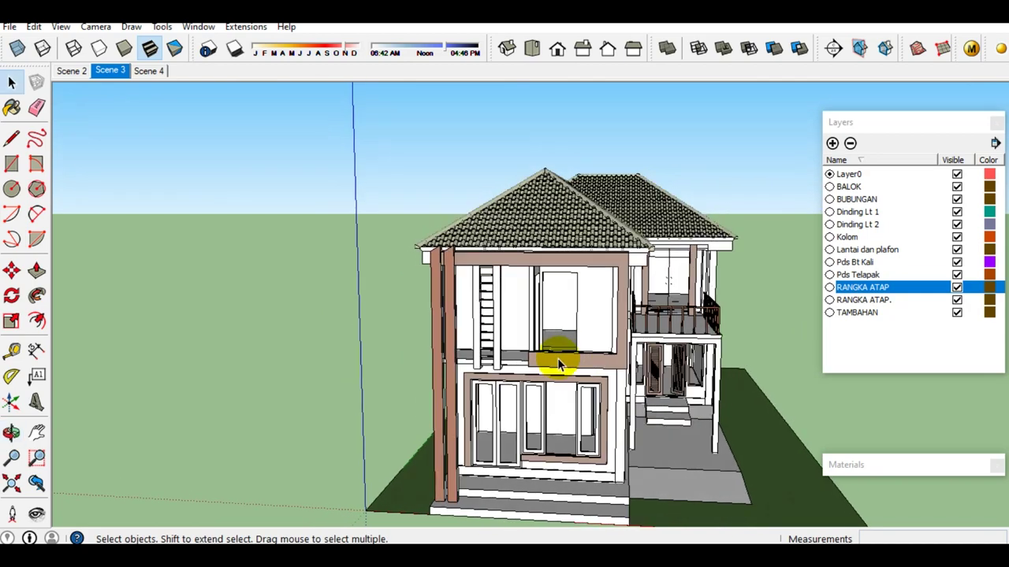
{"action": "mouse_move", "coordinate": [507, 342]}
{"action": "middle_mouse_down"}
{"action": "mouse_move", "coordinate": [604, 320]}
{"action": "mouse_move", "coordinate": [646, 324]}
{"action": "mouse_move", "coordinate": [293, 354]}
{"action": "middle_mouse_up"}
{"action": "scroll", "coordinate": [676, 353], "scroll_direction": "up", "scroll_amount": 3}
{"action": "mouse_move", "coordinate": [675, 355]}
{"action": "middle_mouse_down"}
{"action": "mouse_move", "coordinate": [439, 353]}
{"action": "mouse_move", "coordinate": [607, 292]}
{"action": "middle_mouse_up"}
{"action": "scroll", "coordinate": [563, 308], "scroll_direction": "up", "scroll_amount": 2}
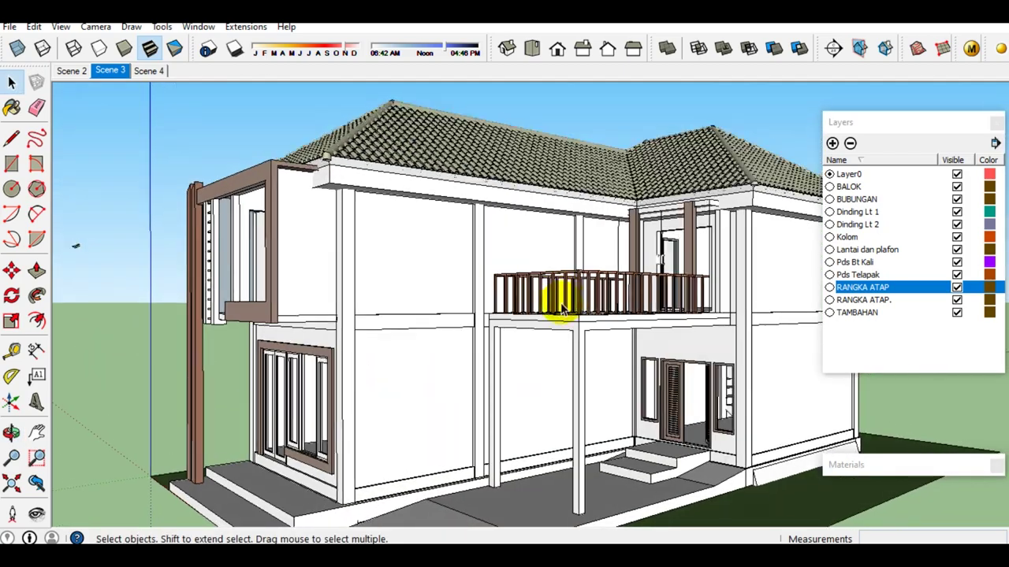
{"action": "middle_click_drag", "start_coordinate": [405, 331], "coordinate": [532, 335]}
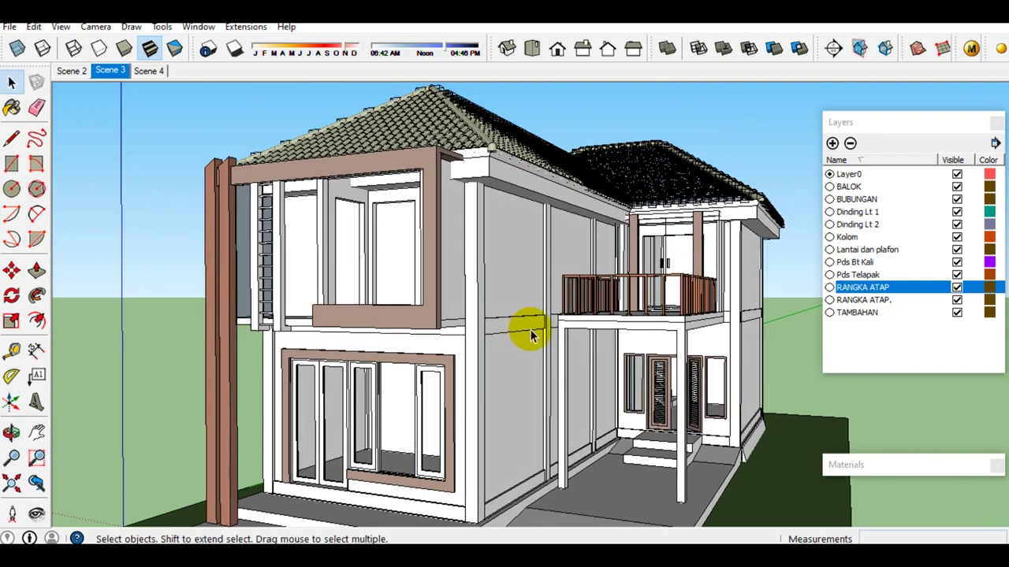
{"action": "scroll", "coordinate": [532, 335], "scroll_direction": "down", "scroll_amount": 3}
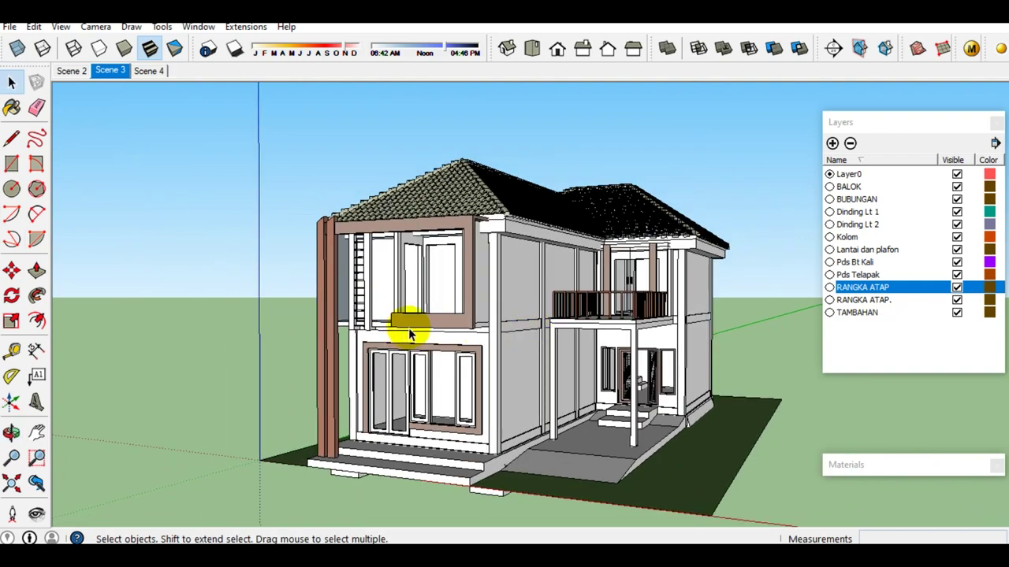
{"action": "mouse_move", "coordinate": [421, 331]}
{"action": "middle_mouse_down"}
{"action": "mouse_move", "coordinate": [466, 360]}
{"action": "mouse_move", "coordinate": [475, 400]}
{"action": "mouse_move", "coordinate": [497, 394]}
{"action": "middle_mouse_up"}
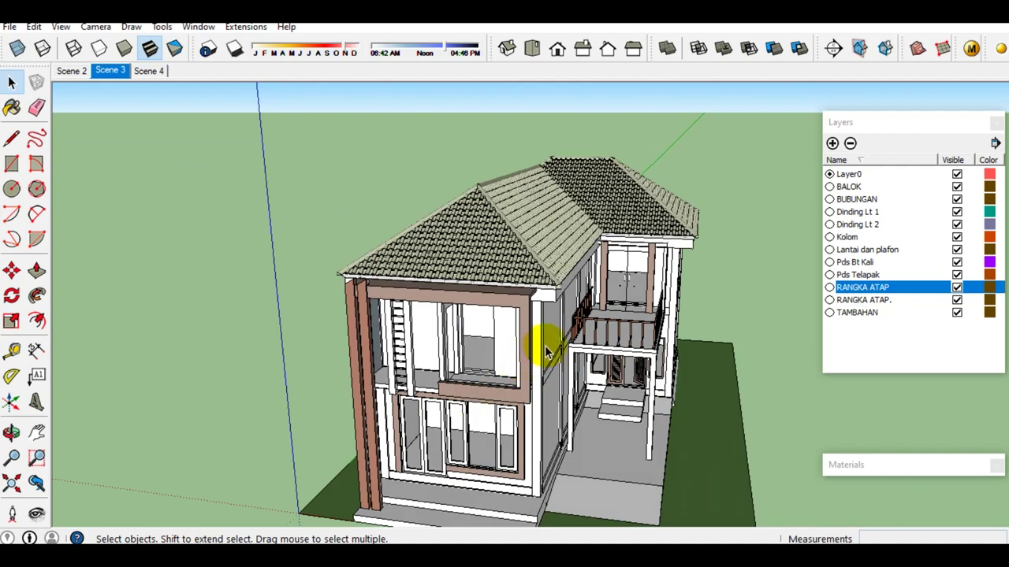
{"action": "mouse_move", "coordinate": [546, 352]}
{"action": "middle_mouse_down"}
{"action": "mouse_move", "coordinate": [597, 356]}
{"action": "mouse_move", "coordinate": [428, 360]}
{"action": "mouse_move", "coordinate": [428, 370]}
{"action": "mouse_move", "coordinate": [383, 354]}
{"action": "mouse_move", "coordinate": [541, 259]}
{"action": "mouse_move", "coordinate": [361, 328]}
{"action": "mouse_move", "coordinate": [536, 315]}
{"action": "mouse_move", "coordinate": [565, 323]}
{"action": "mouse_move", "coordinate": [561, 330]}
{"action": "mouse_move", "coordinate": [360, 349]}
{"action": "middle_mouse_up"}
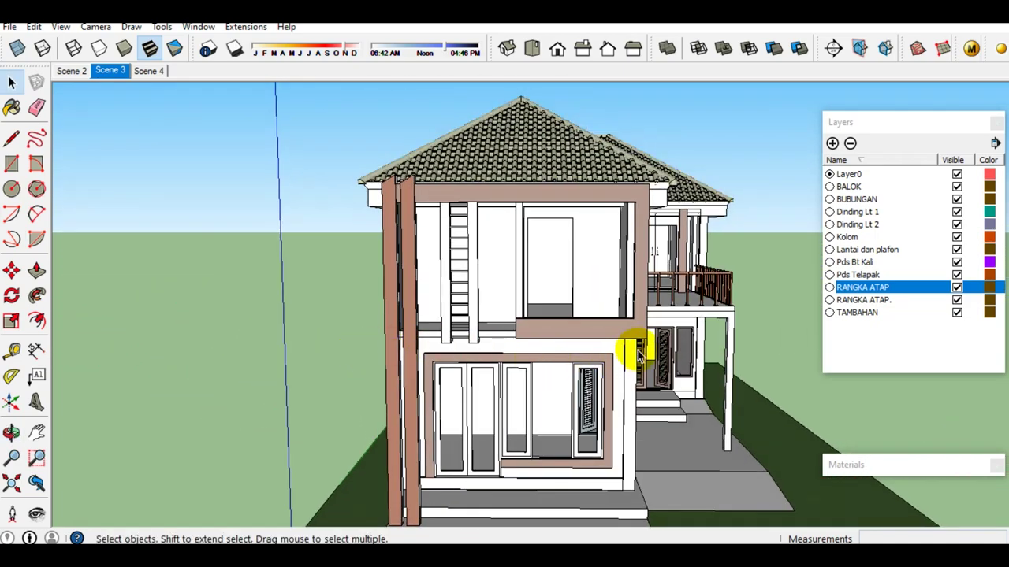
{"action": "mouse_move", "coordinate": [644, 346]}
{"action": "middle_mouse_down"}
{"action": "mouse_move", "coordinate": [641, 337]}
{"action": "mouse_move", "coordinate": [428, 333]}
{"action": "mouse_move", "coordinate": [426, 344]}
{"action": "middle_mouse_up"}
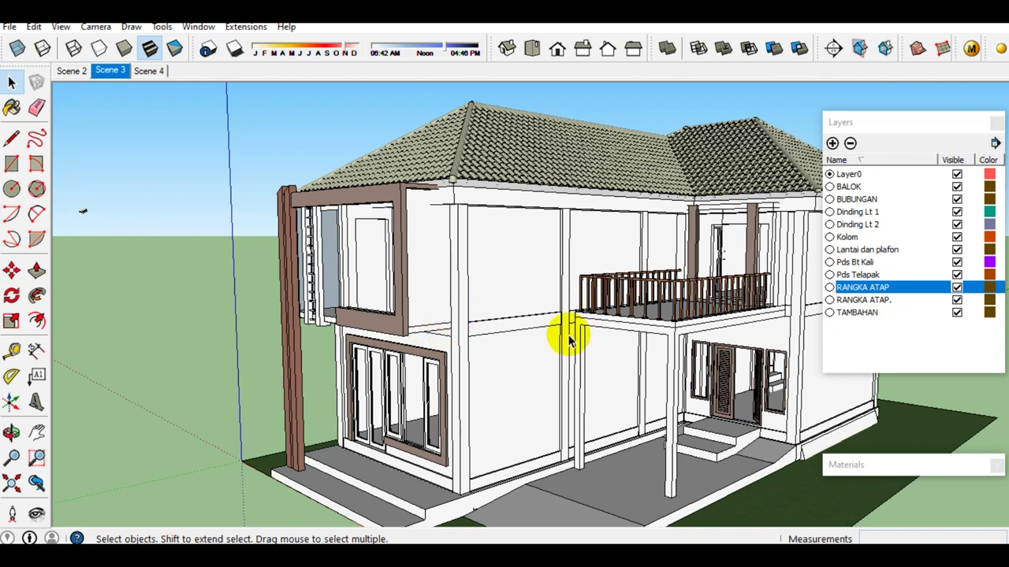
{"action": "scroll", "coordinate": [531, 337], "scroll_direction": "down", "scroll_amount": 1}
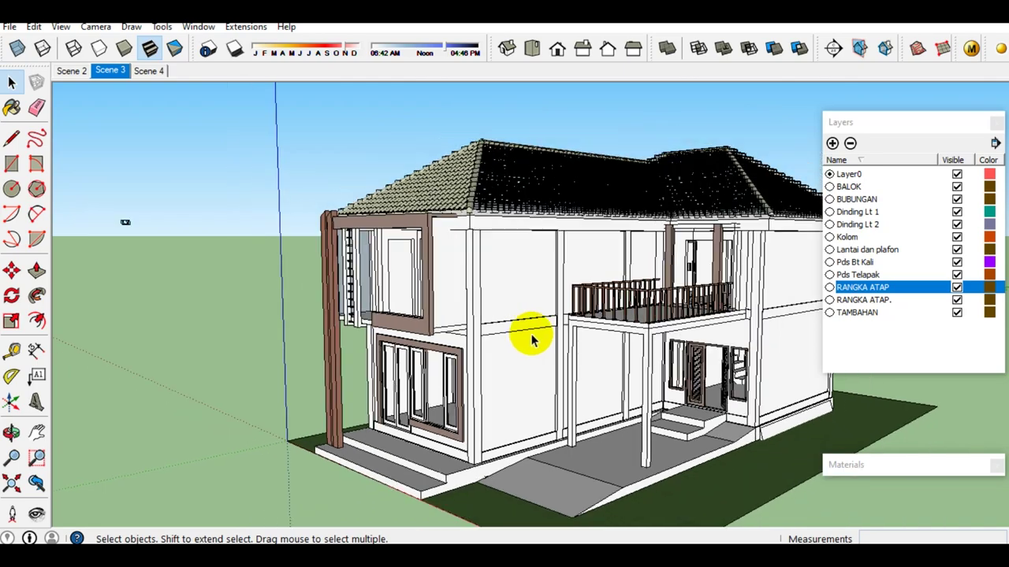
{"action": "scroll", "coordinate": [531, 339], "scroll_direction": "down", "scroll_amount": 1}
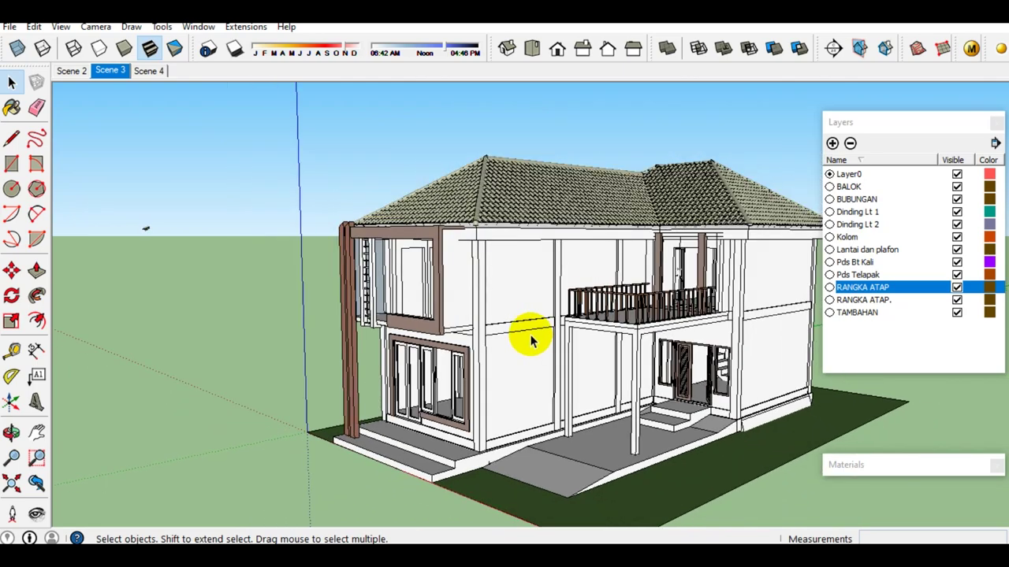
{"action": "scroll", "coordinate": [531, 337], "scroll_direction": "up", "scroll_amount": 2}
{"action": "middle_click_drag", "start_coordinate": [531, 338], "coordinate": [470, 376]}
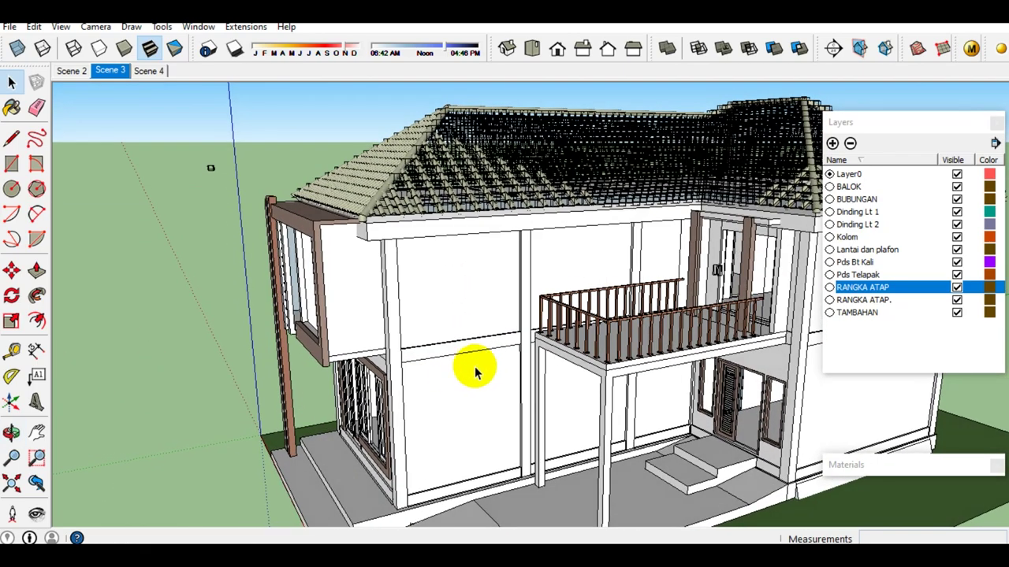
Show Entity Info for the Dinding Lt 2 wall (1.78 m³), then switch to the RAB BANGUNAN 2019 workbook.
{"action": "right_click", "coordinate": [443, 313]}
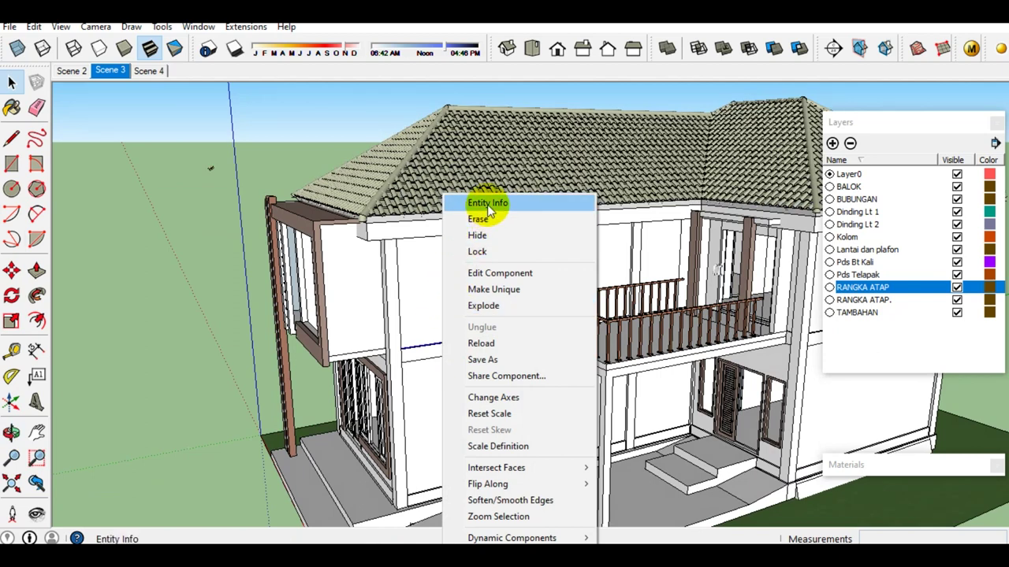
{"action": "left_click", "coordinate": [488, 205]}
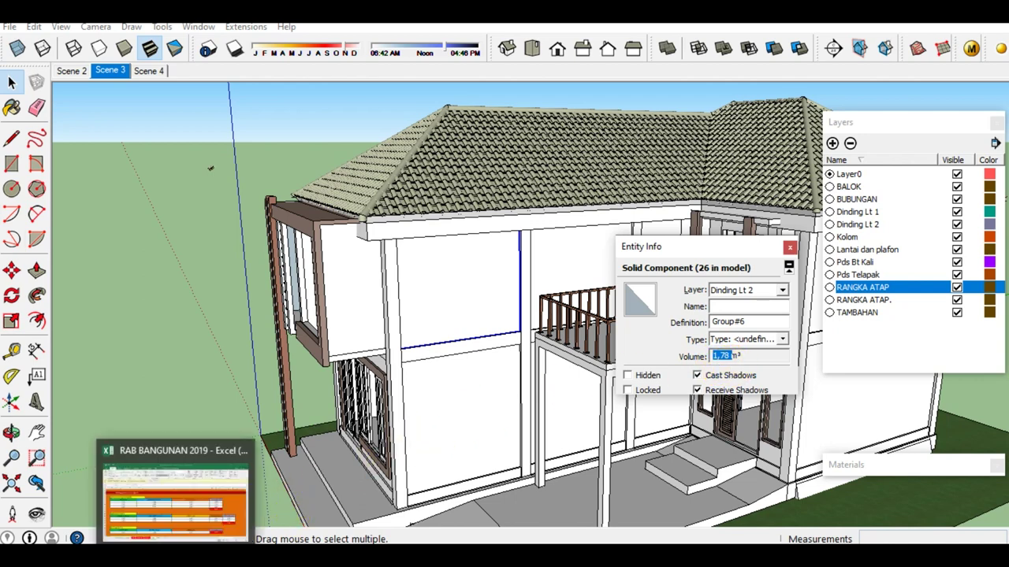
{"action": "left_click", "coordinate": [177, 488]}
{"action": "left_click", "coordinate": [614, 363]}
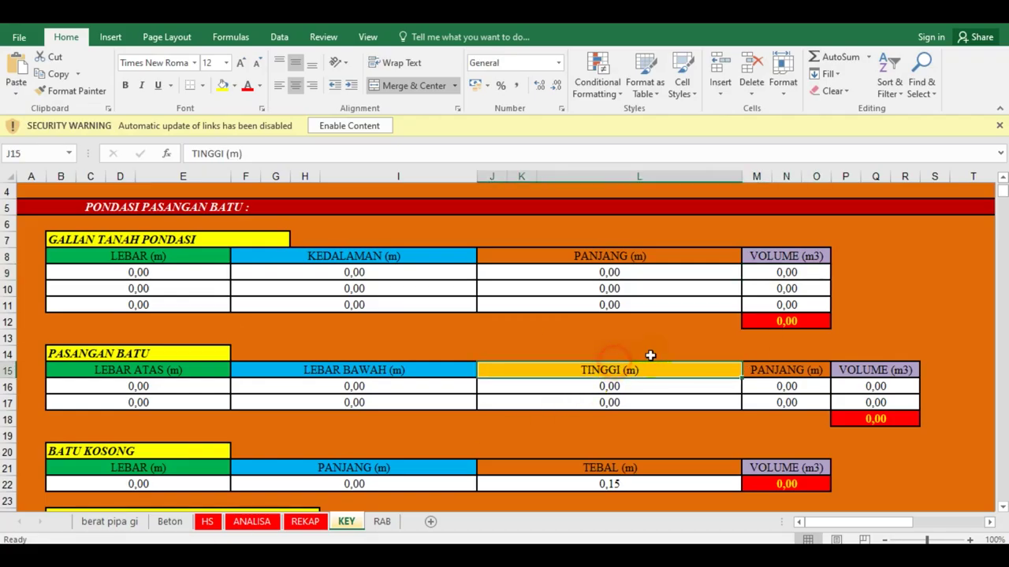
{"action": "scroll", "coordinate": [607, 353], "scroll_direction": "down", "scroll_amount": 3}
{"action": "scroll", "coordinate": [562, 356], "scroll_direction": "down", "scroll_amount": 1}
{"action": "scroll", "coordinate": [558, 365], "scroll_direction": "down", "scroll_amount": 3}
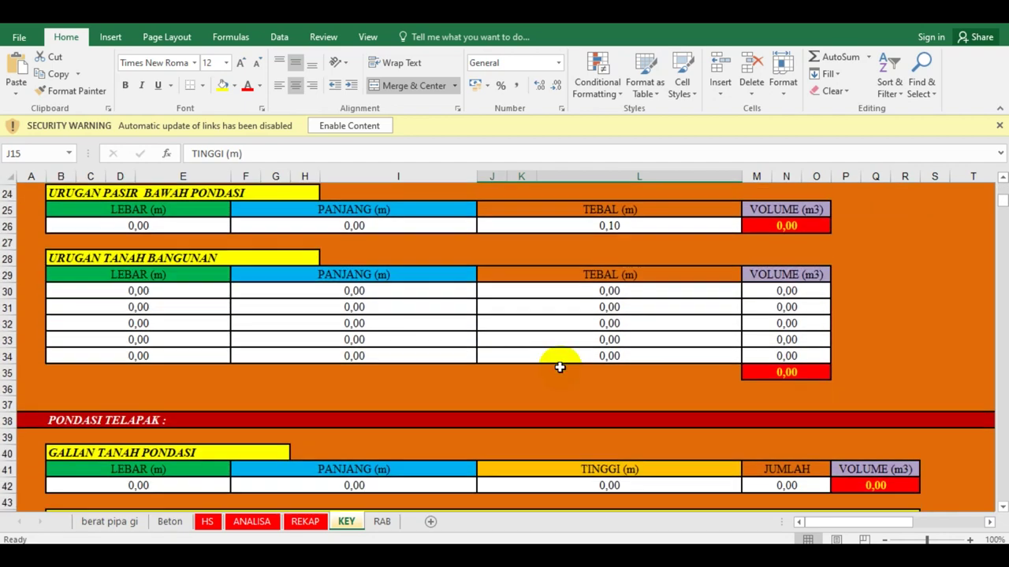
{"action": "scroll", "coordinate": [559, 360], "scroll_direction": "down", "scroll_amount": 1}
{"action": "scroll", "coordinate": [558, 369], "scroll_direction": "up", "scroll_amount": 2}
{"action": "scroll", "coordinate": [558, 370], "scroll_direction": "up", "scroll_amount": 2}
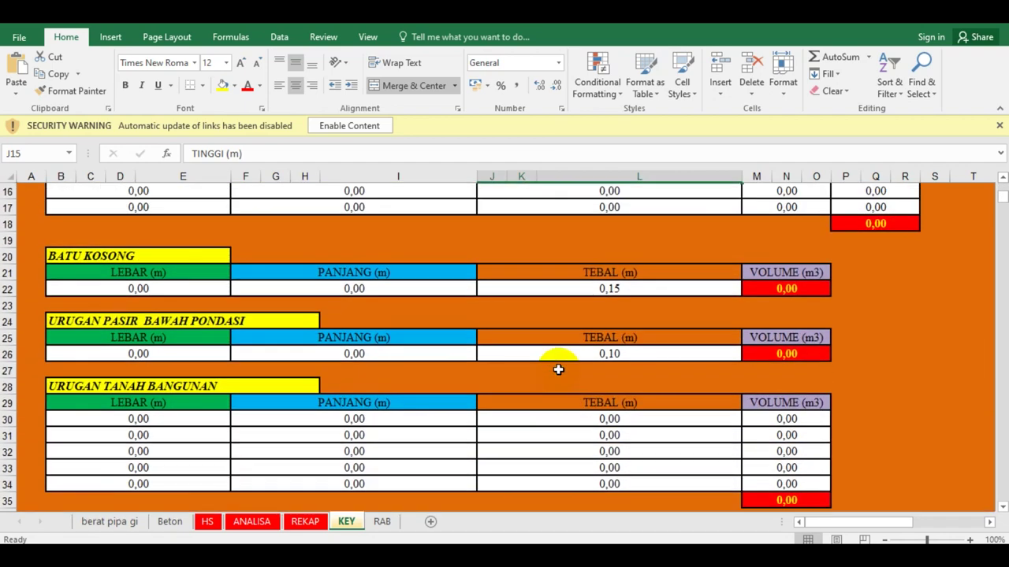
{"action": "scroll", "coordinate": [558, 368], "scroll_direction": "up", "scroll_amount": 3}
{"action": "scroll", "coordinate": [555, 368], "scroll_direction": "up", "scroll_amount": 1}
{"action": "scroll", "coordinate": [559, 367], "scroll_direction": "up", "scroll_amount": 1}
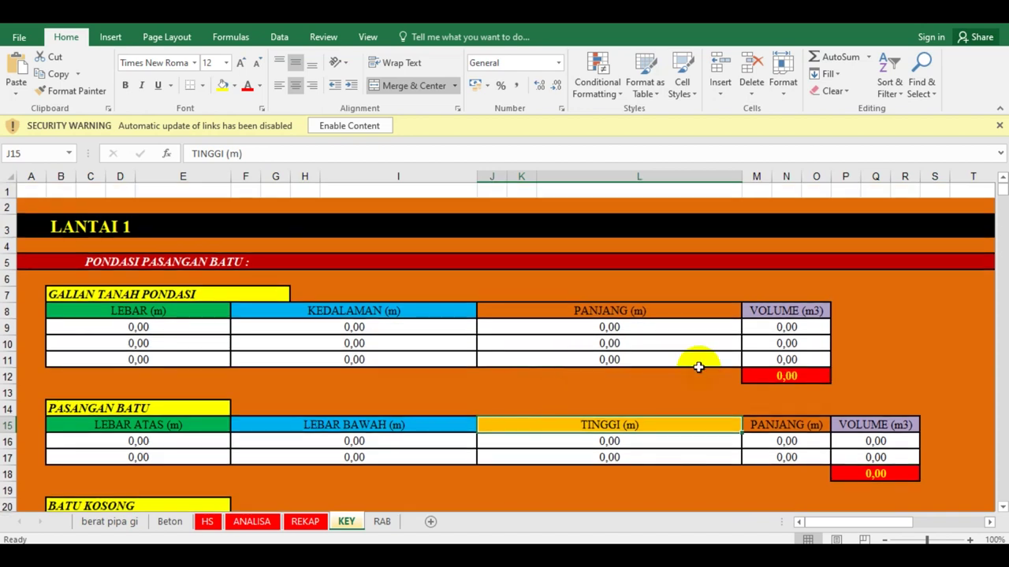
{"action": "left_click", "coordinate": [786, 328]}
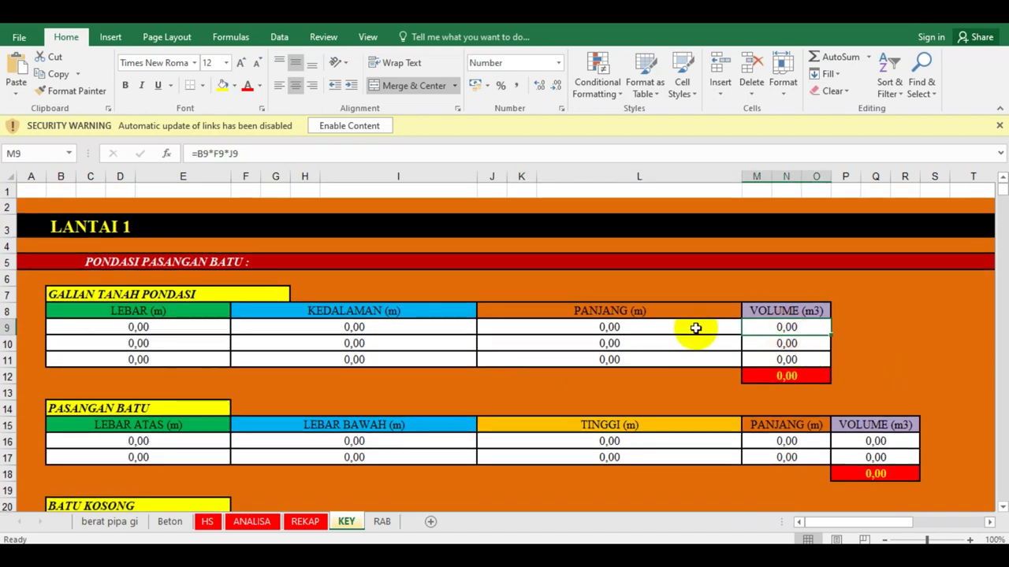
{"action": "left_click", "coordinate": [164, 324]}
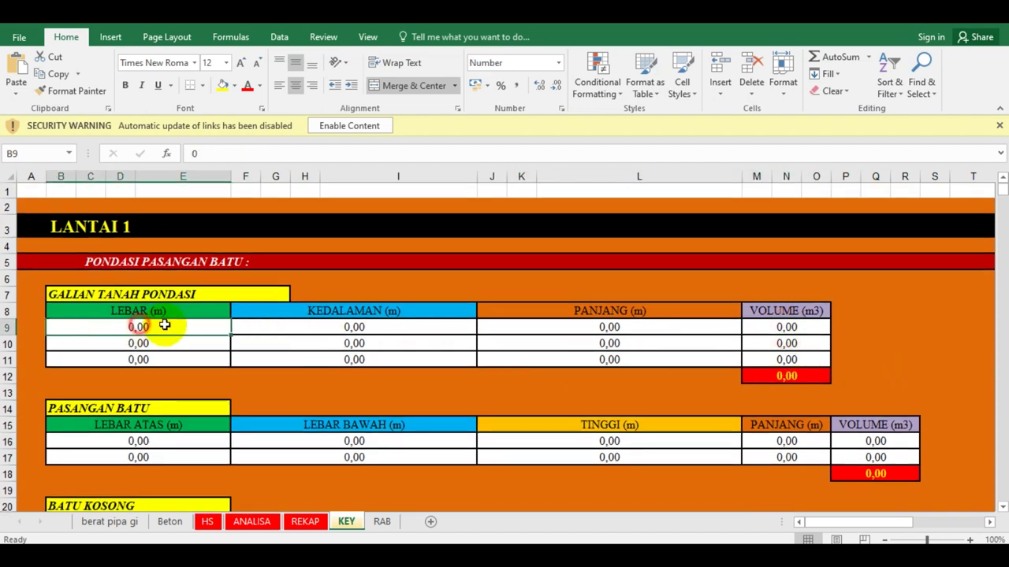
{"action": "left_click", "coordinate": [286, 327]}
{"action": "left_click", "coordinate": [544, 326]}
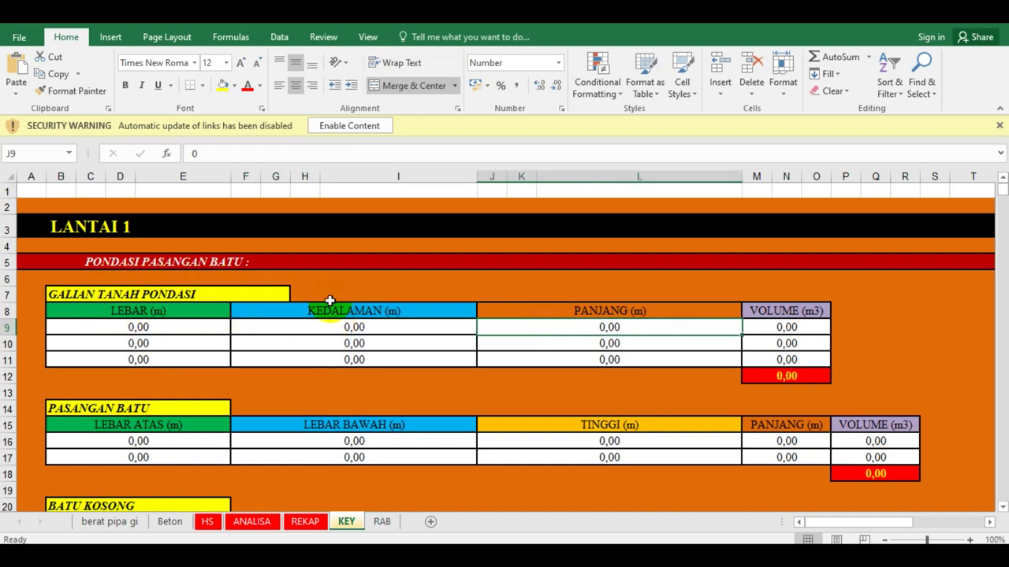
{"action": "left_click", "coordinate": [142, 311]}
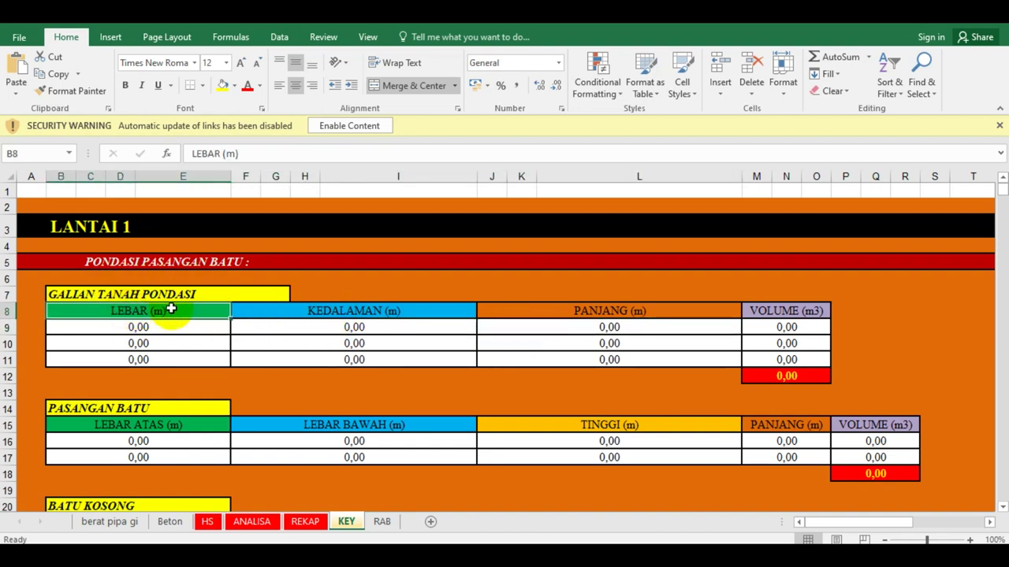
{"action": "left_click", "coordinate": [339, 326]}
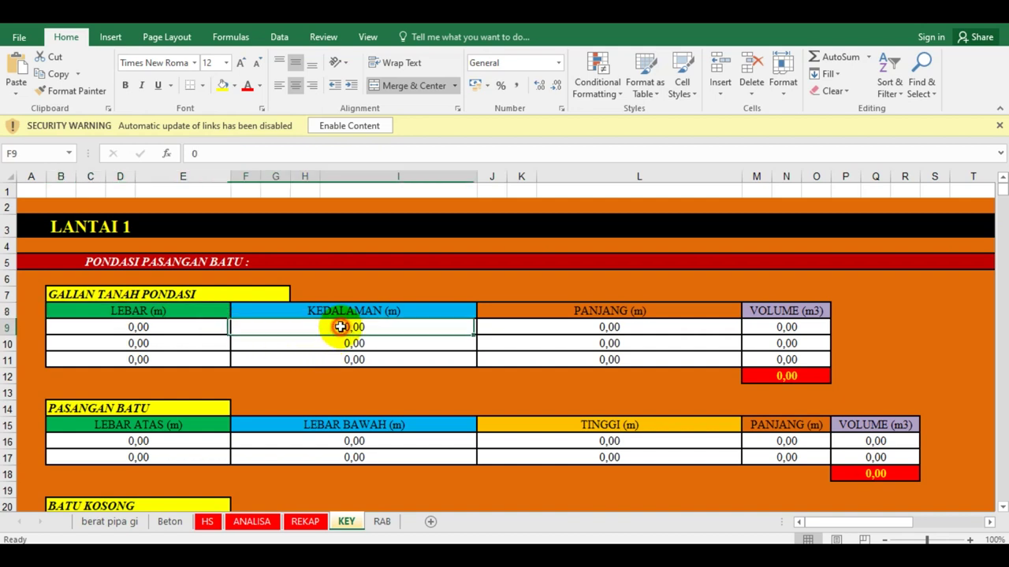
{"action": "left_click", "coordinate": [605, 329]}
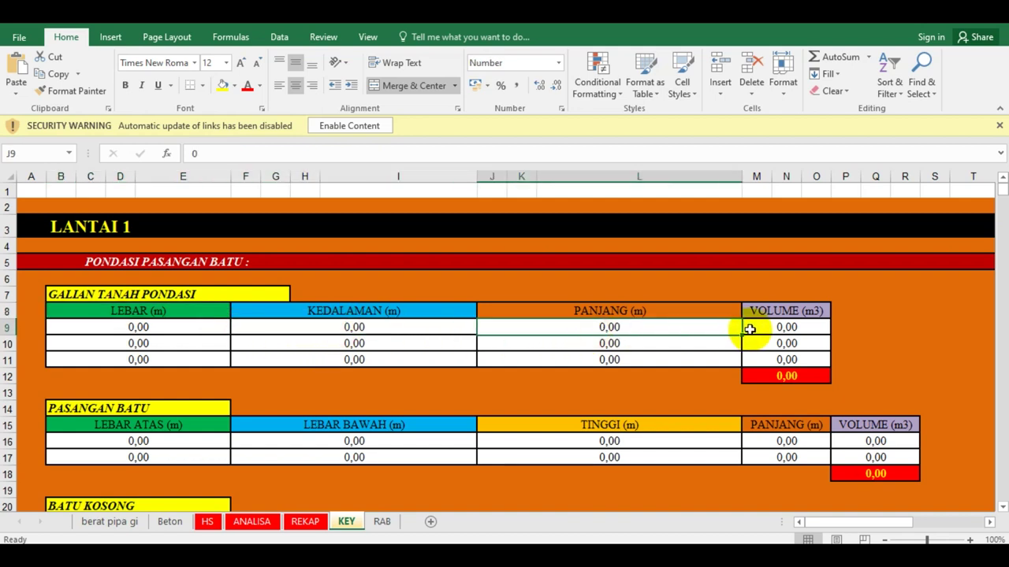
{"action": "left_click", "coordinate": [790, 328]}
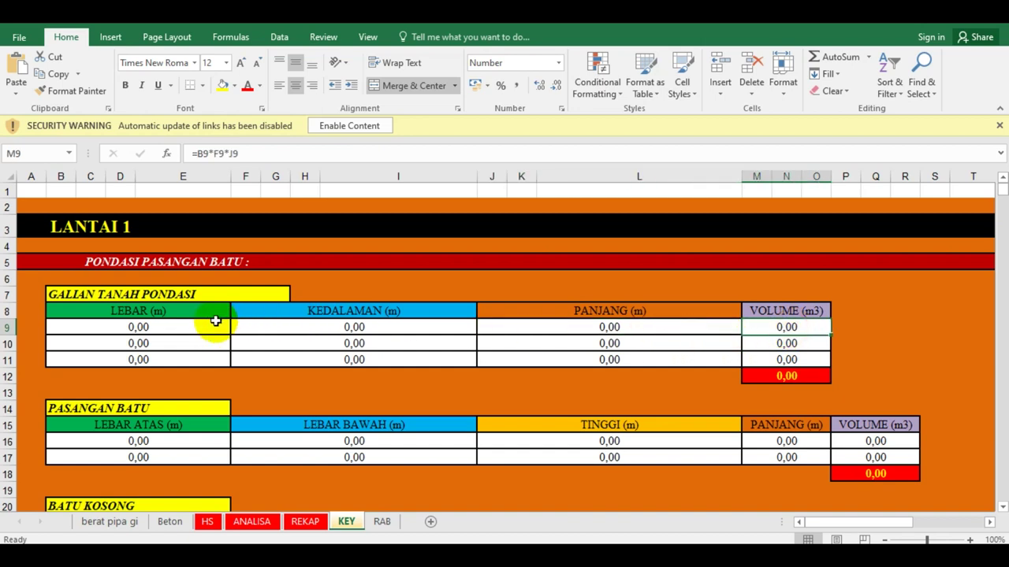
{"action": "left_click", "coordinate": [170, 334]}
{"action": "left_click", "coordinate": [352, 328]}
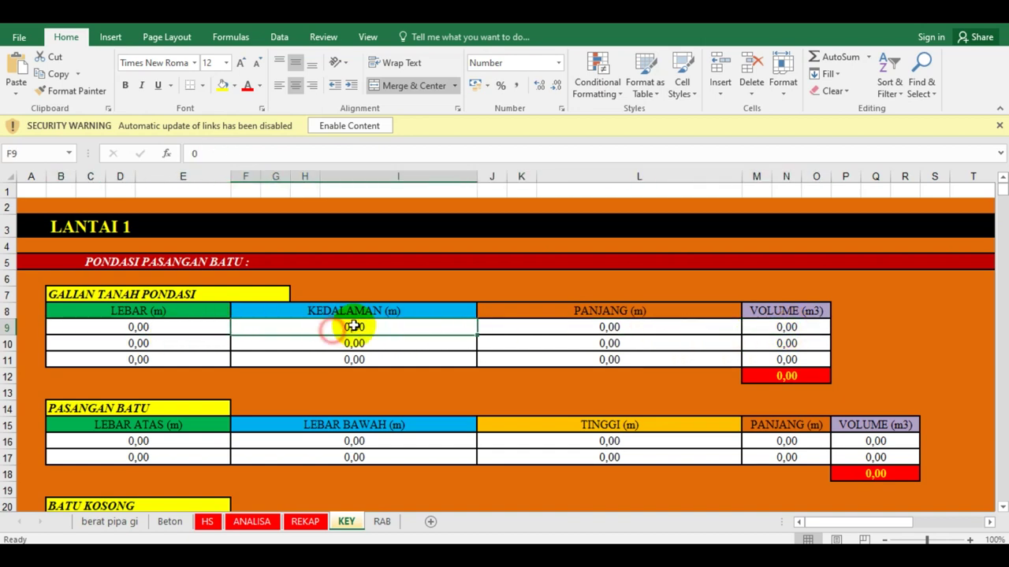
{"action": "left_click", "coordinate": [602, 327]}
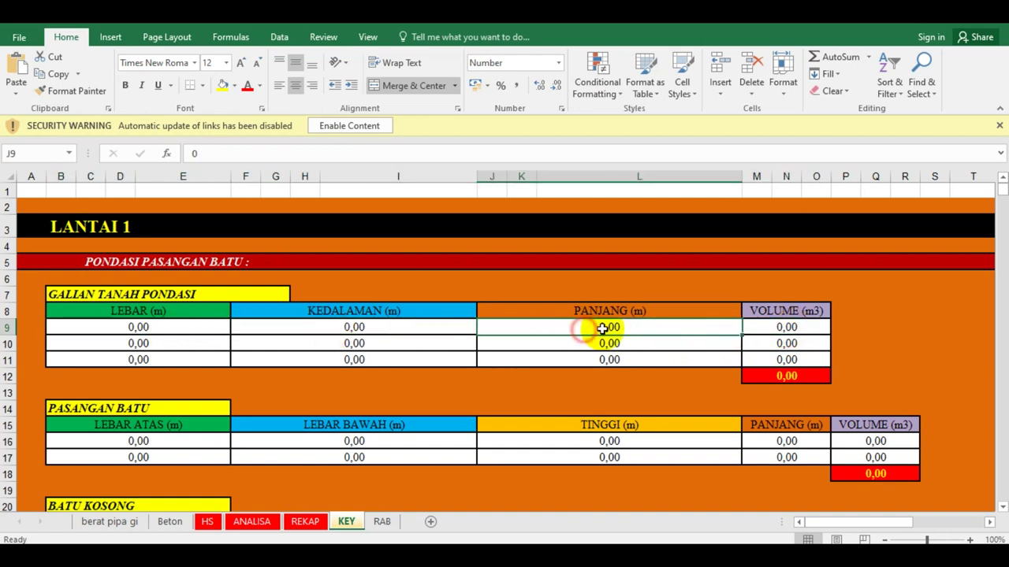
{"action": "left_click", "coordinate": [779, 326]}
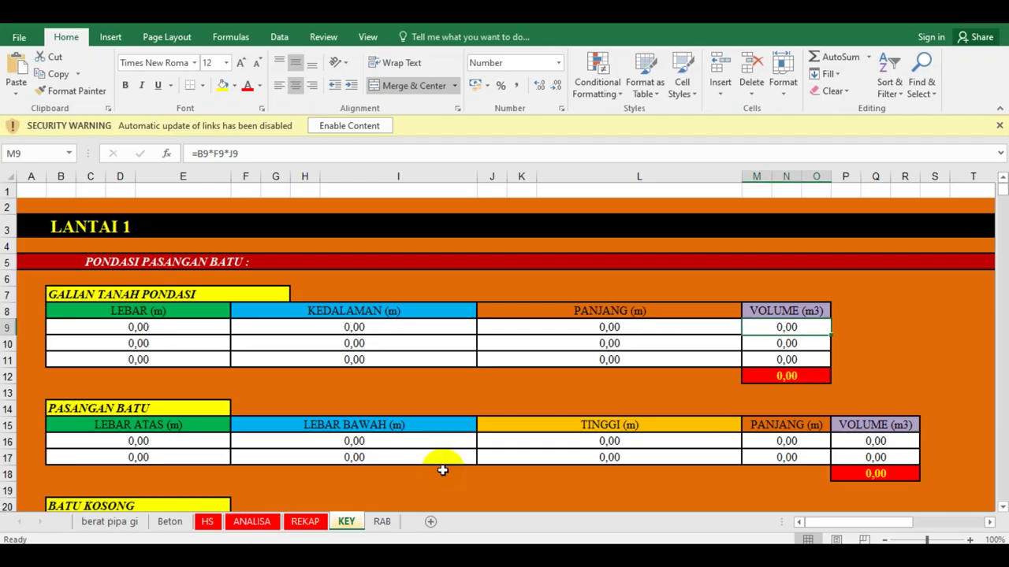
Review the KEY sheet's foundation volume tables and the column volume formula in P46.
{"action": "scroll", "coordinate": [756, 423], "scroll_direction": "down", "scroll_amount": 3}
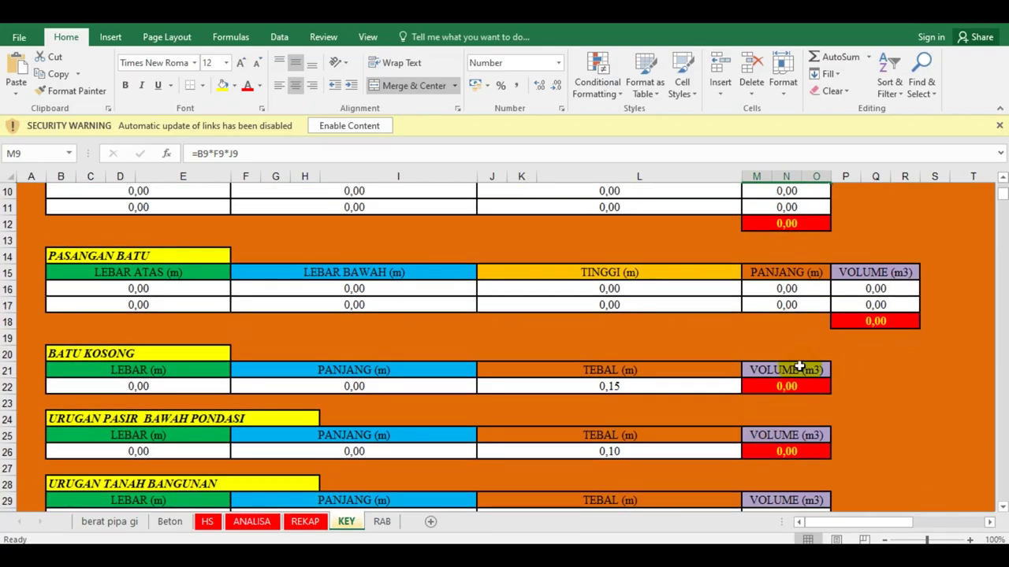
{"action": "scroll", "coordinate": [799, 366], "scroll_direction": "down", "scroll_amount": 3}
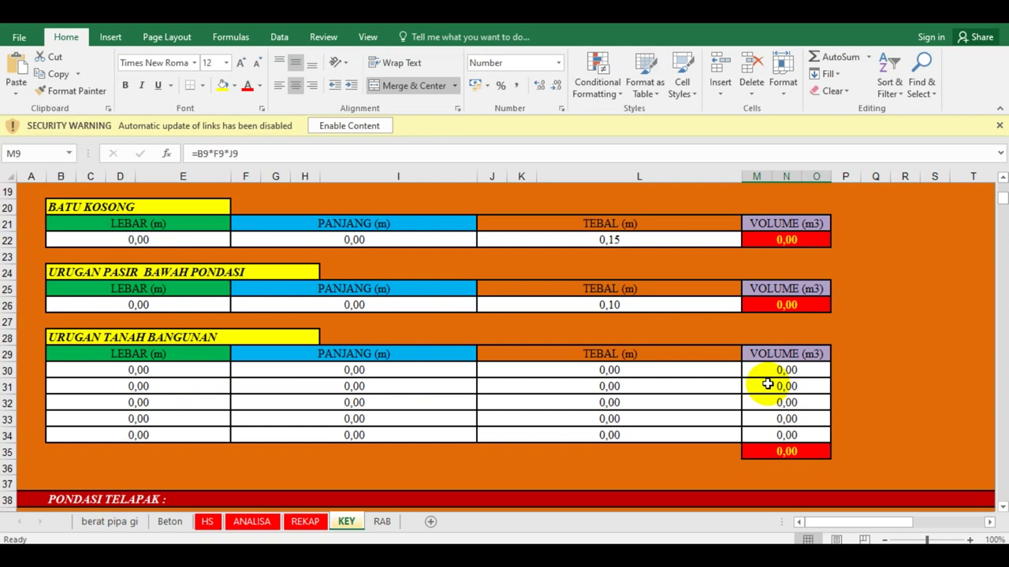
{"action": "scroll", "coordinate": [764, 386], "scroll_direction": "down", "scroll_amount": 3}
{"action": "scroll", "coordinate": [638, 339], "scroll_direction": "up", "scroll_amount": 4}
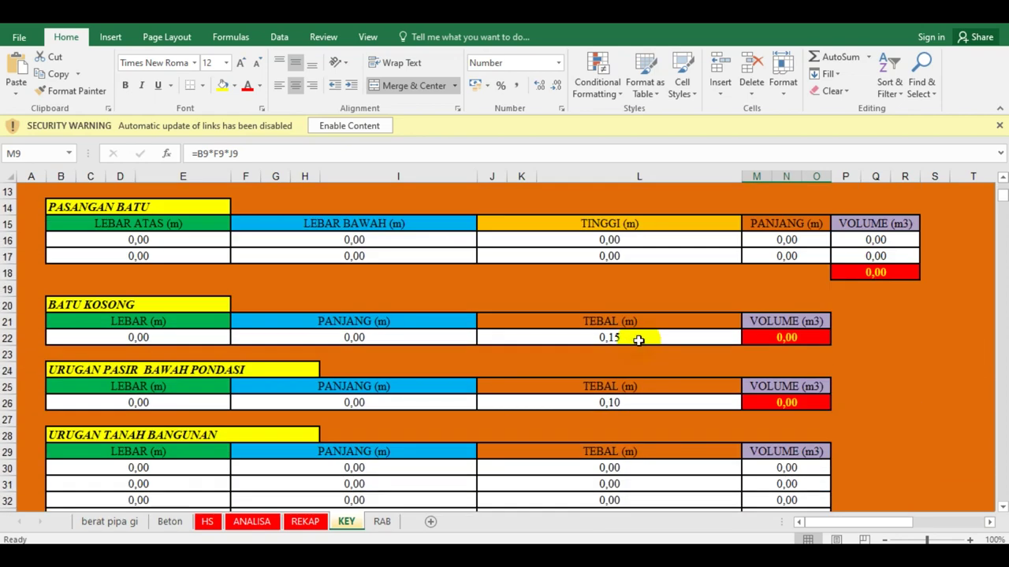
{"action": "scroll", "coordinate": [479, 365], "scroll_direction": "down", "scroll_amount": 2}
{"action": "scroll", "coordinate": [753, 370], "scroll_direction": "down", "scroll_amount": 1}
{"action": "scroll", "coordinate": [725, 311], "scroll_direction": "down", "scroll_amount": 1}
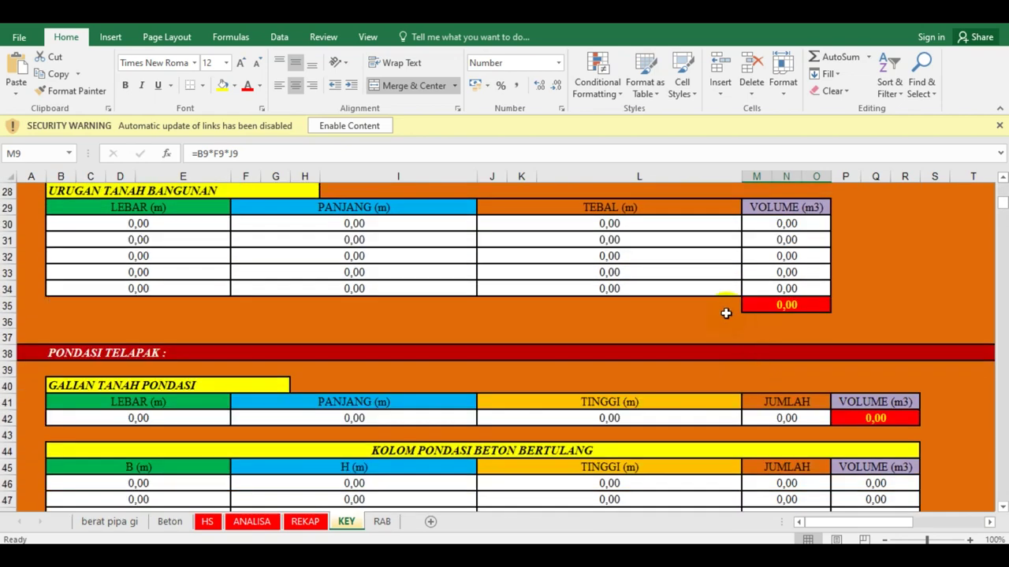
{"action": "scroll", "coordinate": [363, 321], "scroll_direction": "up", "scroll_amount": 2}
{"action": "scroll", "coordinate": [376, 318], "scroll_direction": "down", "scroll_amount": 2}
{"action": "scroll", "coordinate": [381, 321], "scroll_direction": "down", "scroll_amount": 3}
{"action": "scroll", "coordinate": [380, 322], "scroll_direction": "down", "scroll_amount": 1}
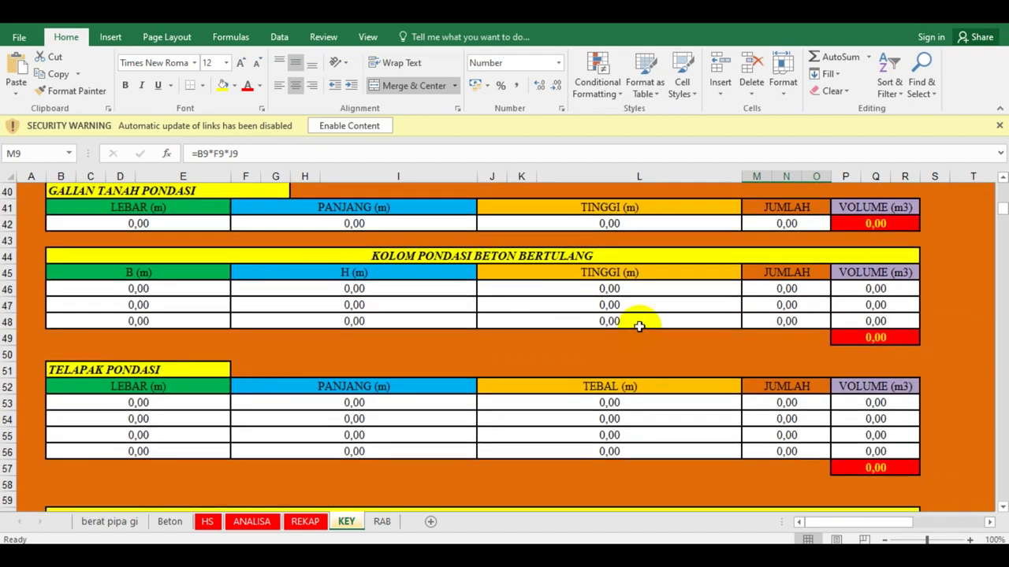
{"action": "left_click", "coordinate": [884, 289]}
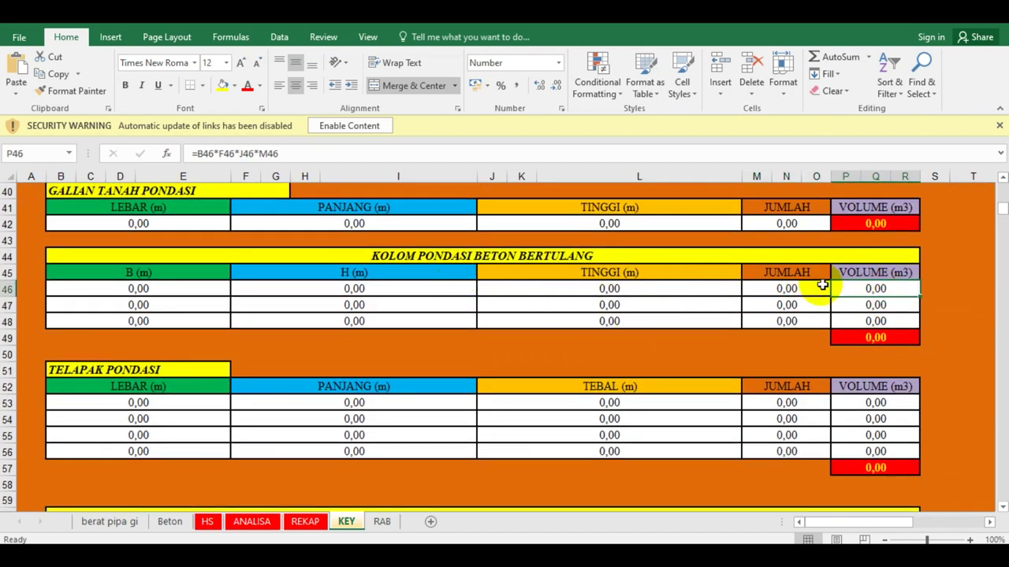
Bring up the RAB sheet's cost summary.
{"action": "scroll", "coordinate": [461, 293], "scroll_direction": "up", "scroll_amount": 3}
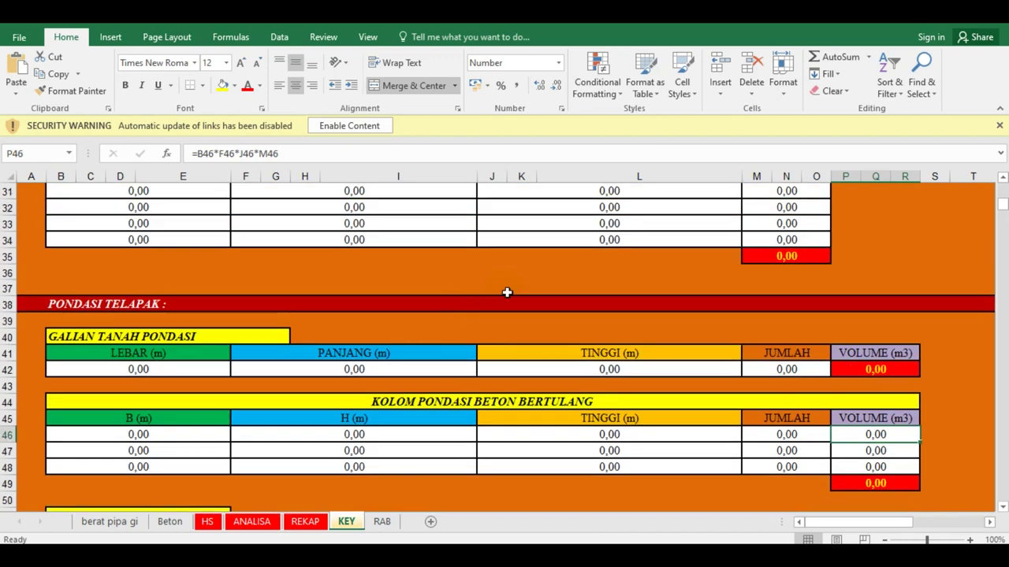
{"action": "scroll", "coordinate": [491, 288], "scroll_direction": "down", "scroll_amount": 2}
{"action": "left_click", "coordinate": [381, 522]}
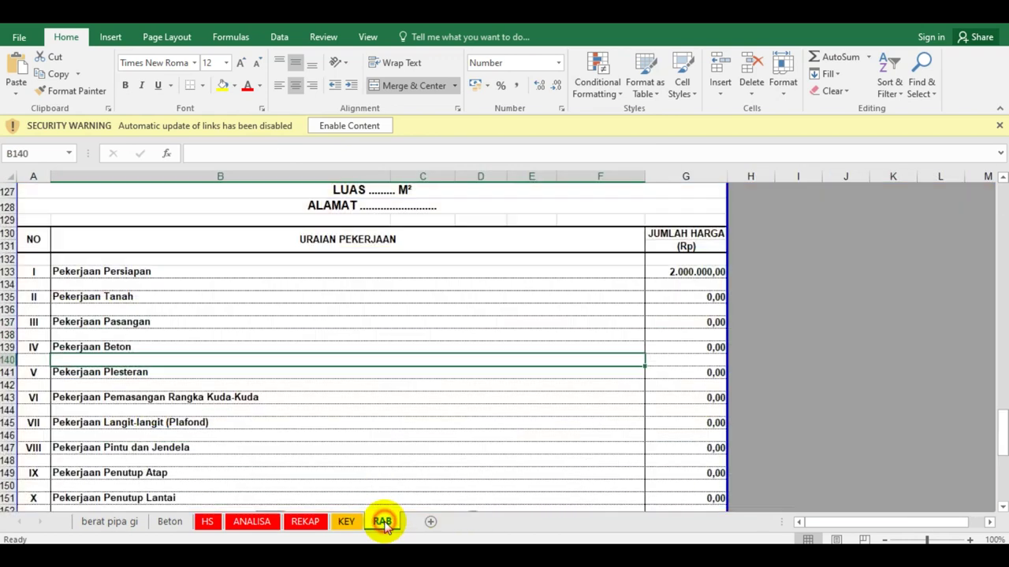
Look through the berat pipa gi steel-weight sheet.
{"action": "scroll", "coordinate": [684, 378], "scroll_direction": "down", "scroll_amount": 3}
{"action": "scroll", "coordinate": [683, 408], "scroll_direction": "down", "scroll_amount": 1}
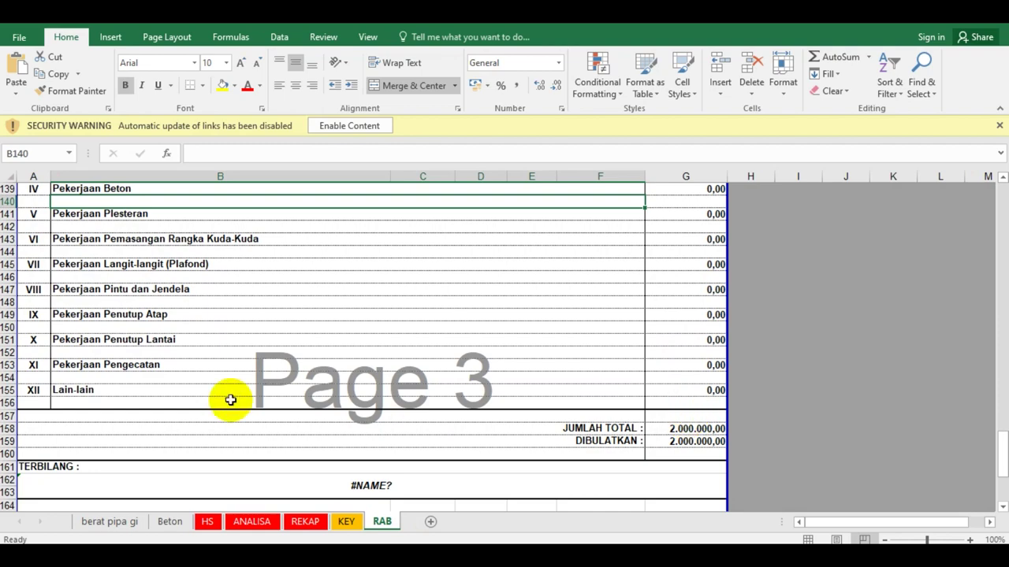
{"action": "left_click", "coordinate": [118, 525]}
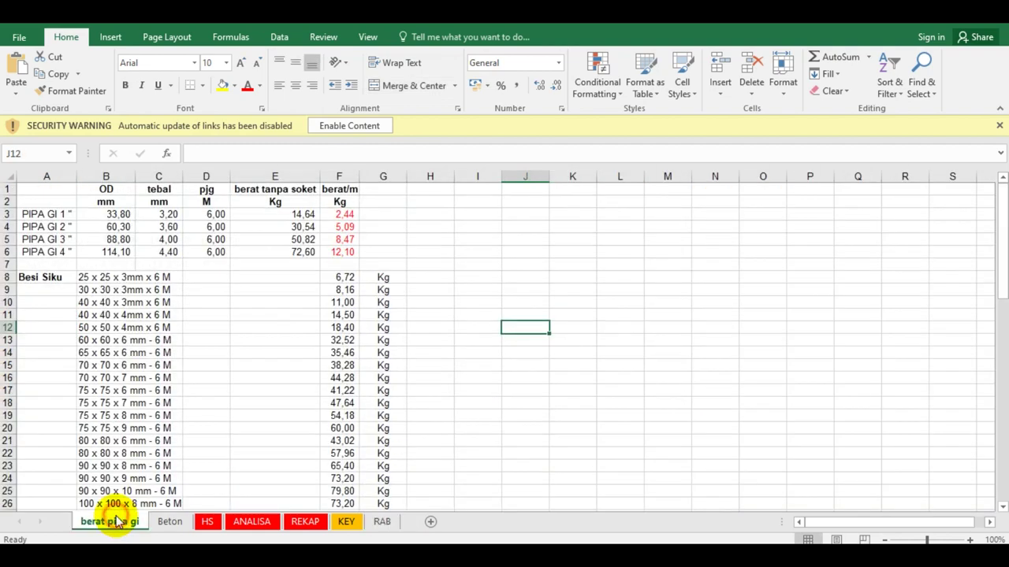
{"action": "scroll", "coordinate": [135, 441], "scroll_direction": "down", "scroll_amount": 1}
{"action": "scroll", "coordinate": [134, 441], "scroll_direction": "down", "scroll_amount": 2}
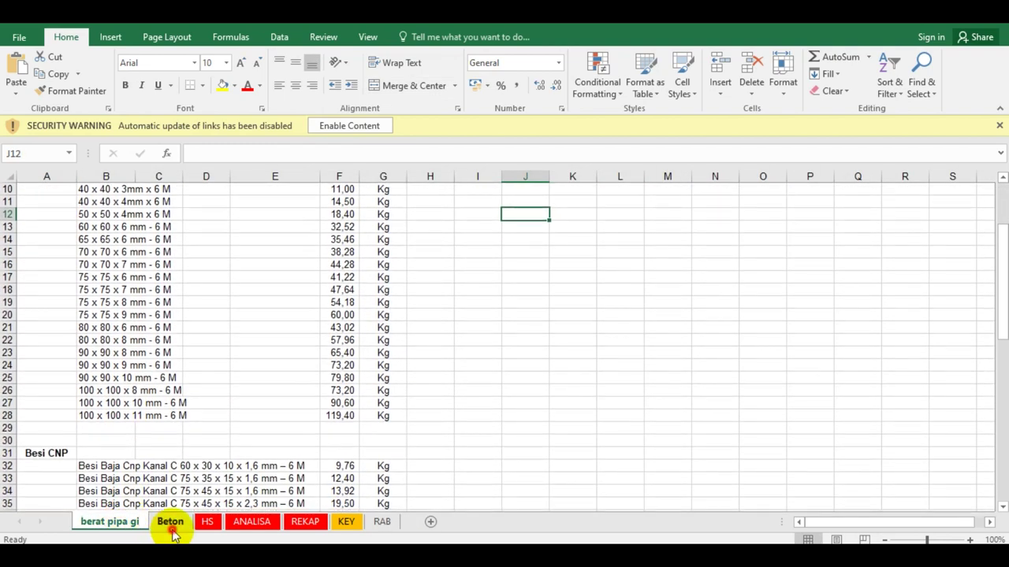
On the Beton sheet, check the reinforcement weight formula in K11 and the value in X13.
{"action": "left_click", "coordinate": [169, 522]}
{"action": "scroll", "coordinate": [234, 378], "scroll_direction": "up", "scroll_amount": 2}
{"action": "scroll", "coordinate": [234, 378], "scroll_direction": "up", "scroll_amount": 2}
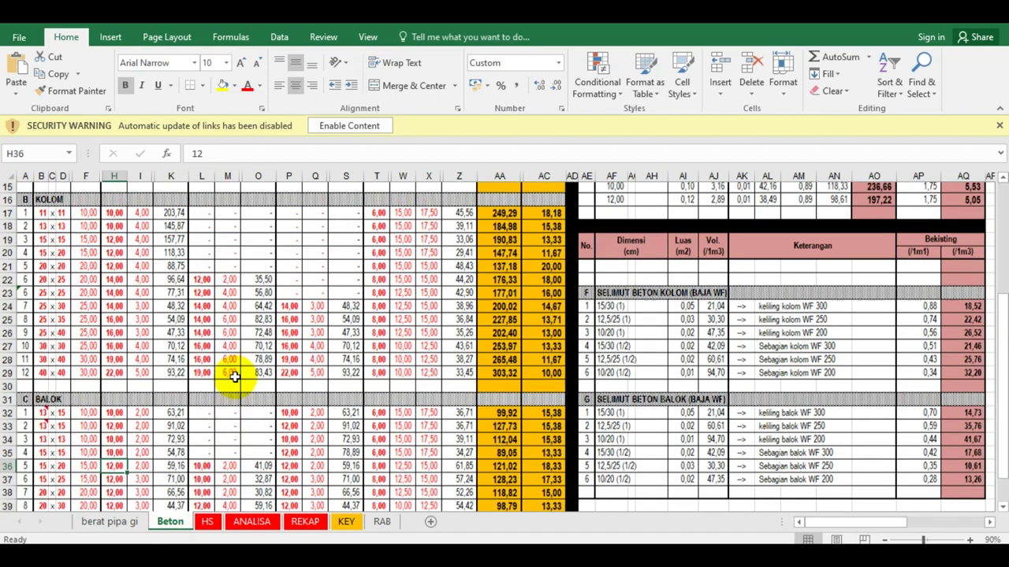
{"action": "scroll", "coordinate": [234, 377], "scroll_direction": "up", "scroll_amount": 3}
{"action": "scroll", "coordinate": [234, 377], "scroll_direction": "up", "scroll_amount": 2}
{"action": "scroll", "coordinate": [234, 378], "scroll_direction": "down", "scroll_amount": 1}
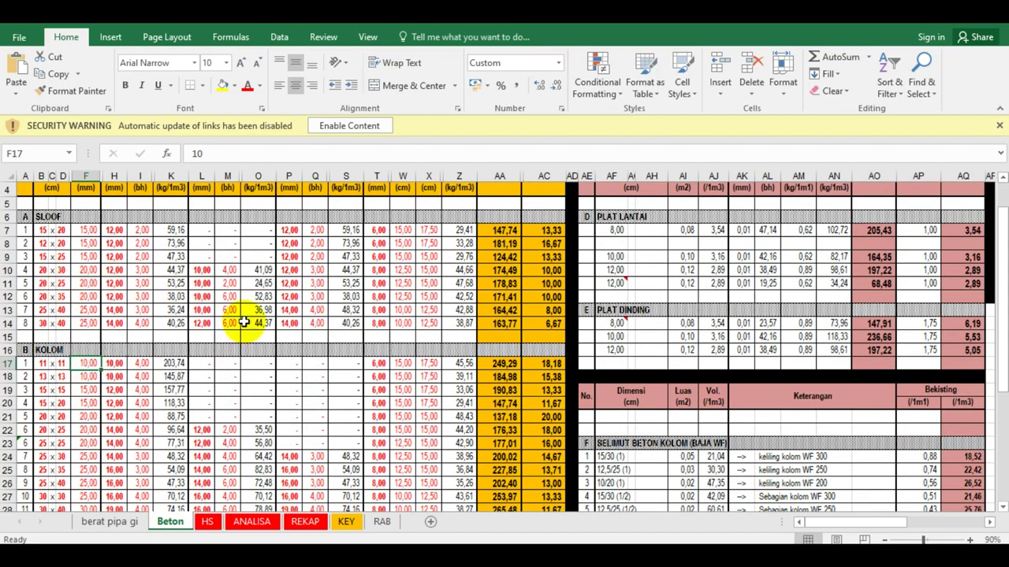
{"action": "scroll", "coordinate": [260, 331], "scroll_direction": "up", "scroll_amount": 1}
{"action": "left_click", "coordinate": [167, 327]}
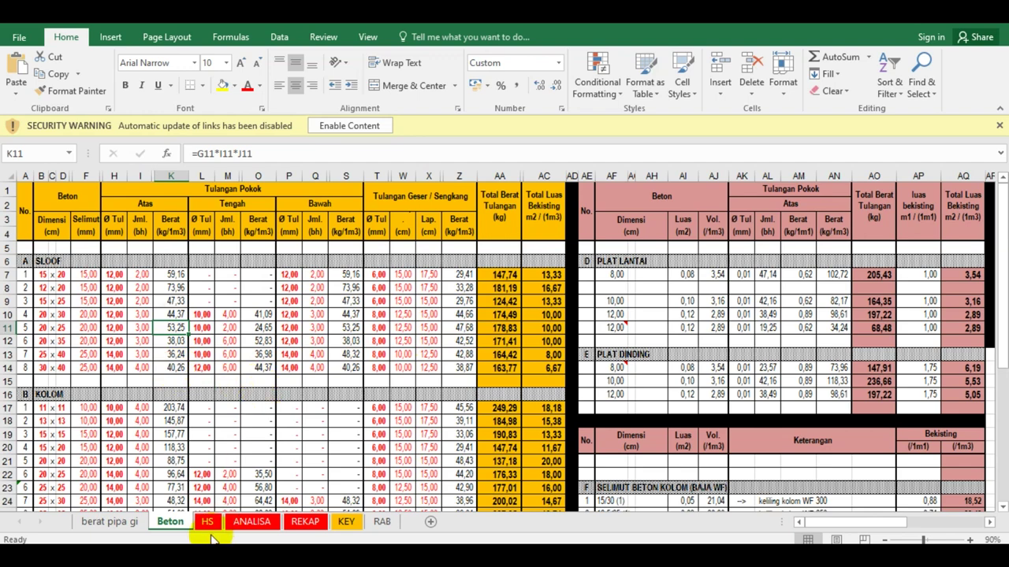
{"action": "left_click", "coordinate": [428, 355]}
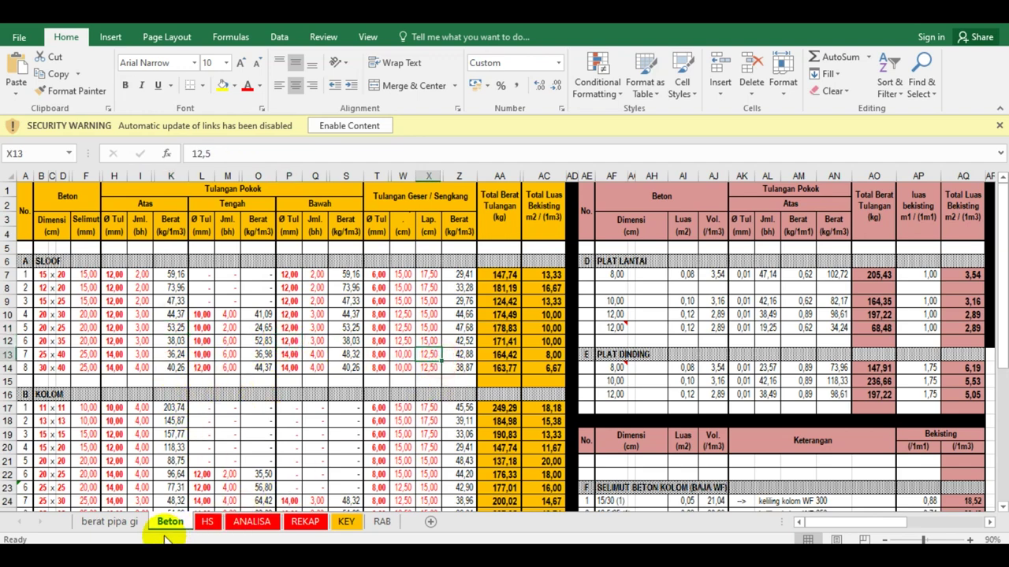
Return to berat pipa gi, then in SketchUp close Entity Info and orbit to the whole house.
{"action": "left_click", "coordinate": [125, 525]}
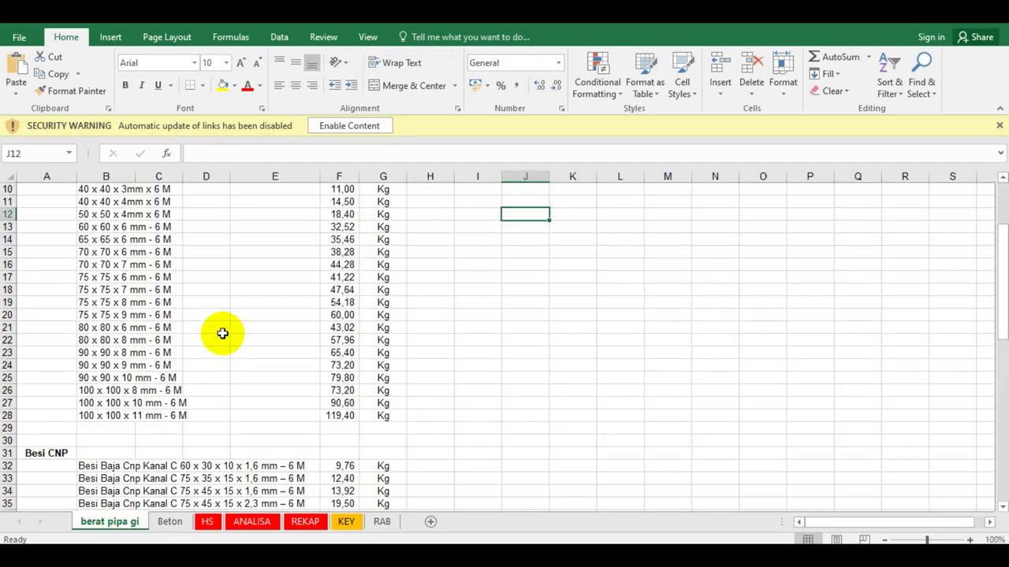
{"action": "scroll", "coordinate": [223, 332], "scroll_direction": "up", "scroll_amount": 3}
{"action": "scroll", "coordinate": [224, 332], "scroll_direction": "down", "scroll_amount": 3}
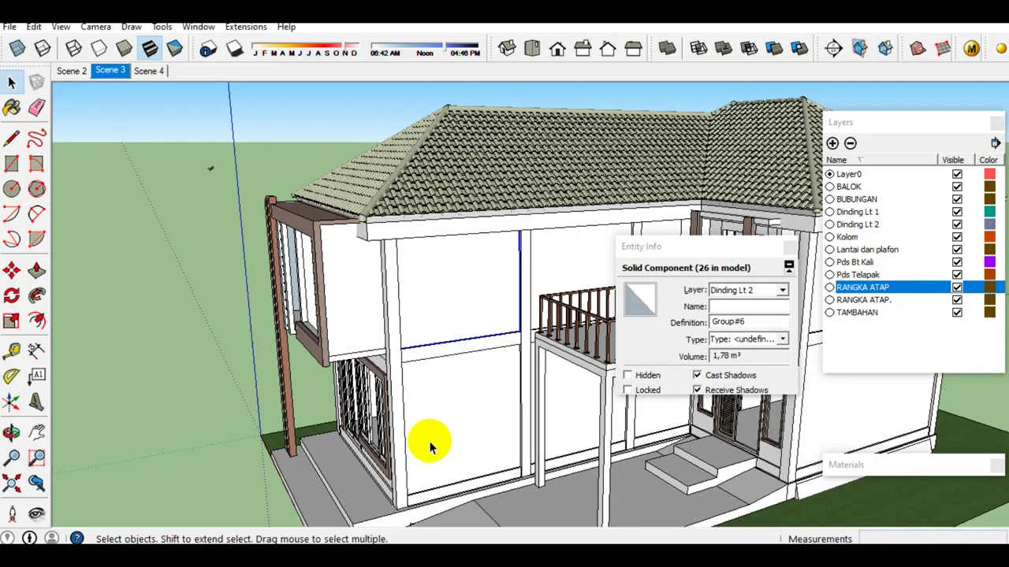
{"action": "left_click", "coordinate": [789, 248]}
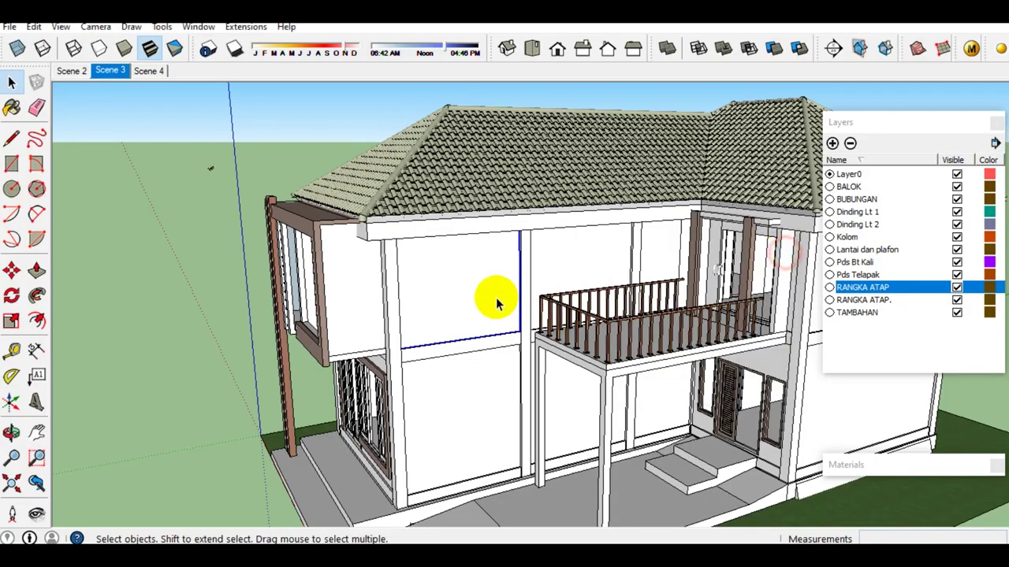
{"action": "middle_click_drag", "start_coordinate": [315, 349], "coordinate": [369, 372]}
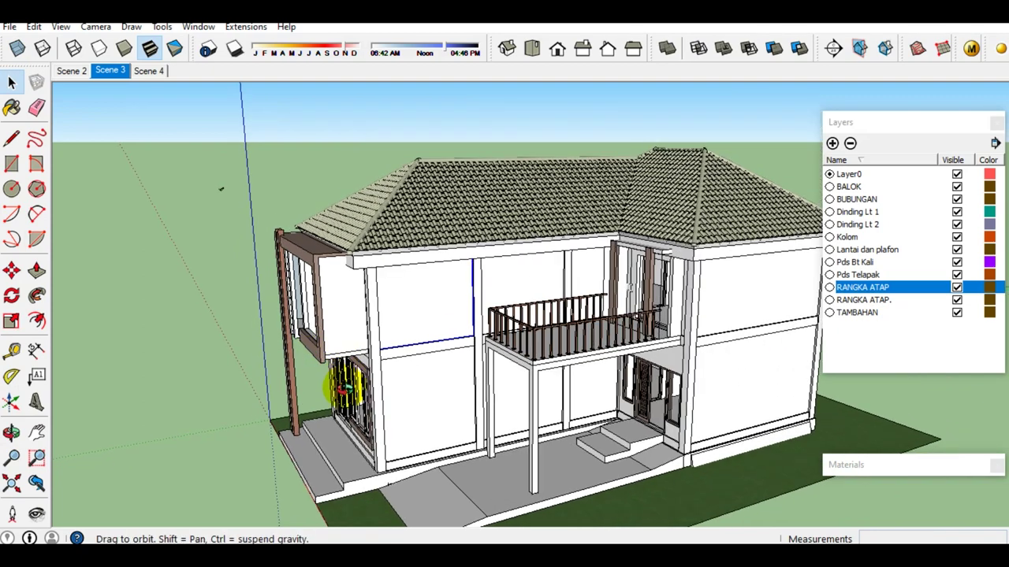
Place a horizontal section plane on the ground face of the house.
{"action": "left_click", "coordinate": [836, 49]}
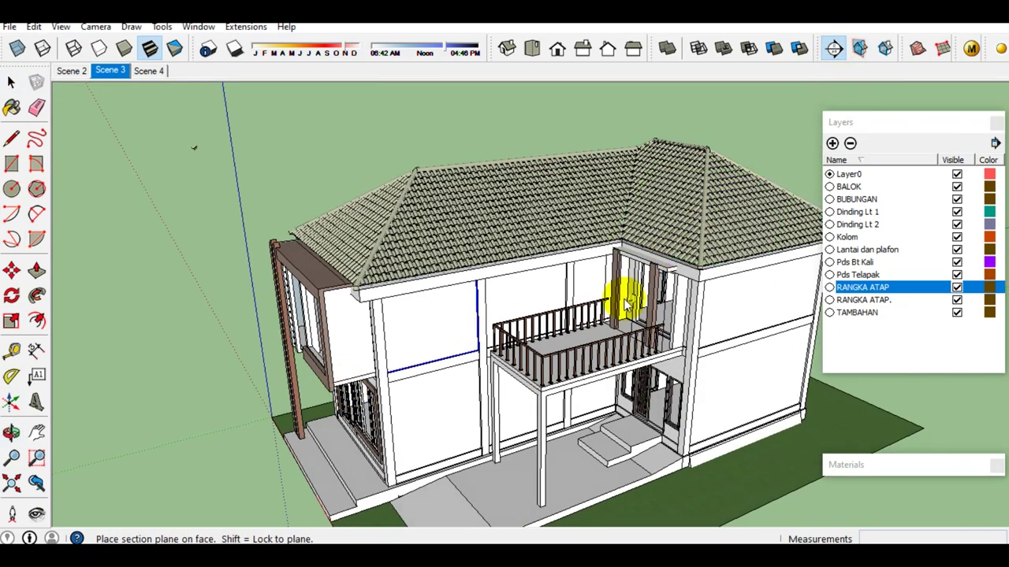
{"action": "scroll", "coordinate": [484, 338], "scroll_direction": "down", "scroll_amount": 1}
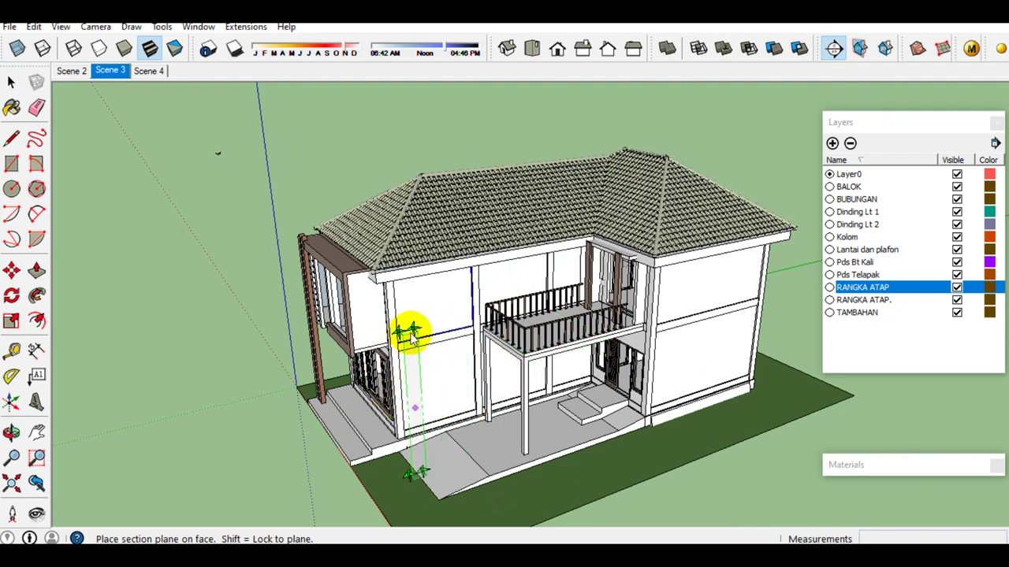
{"action": "middle_click_drag", "start_coordinate": [405, 326], "coordinate": [576, 313]}
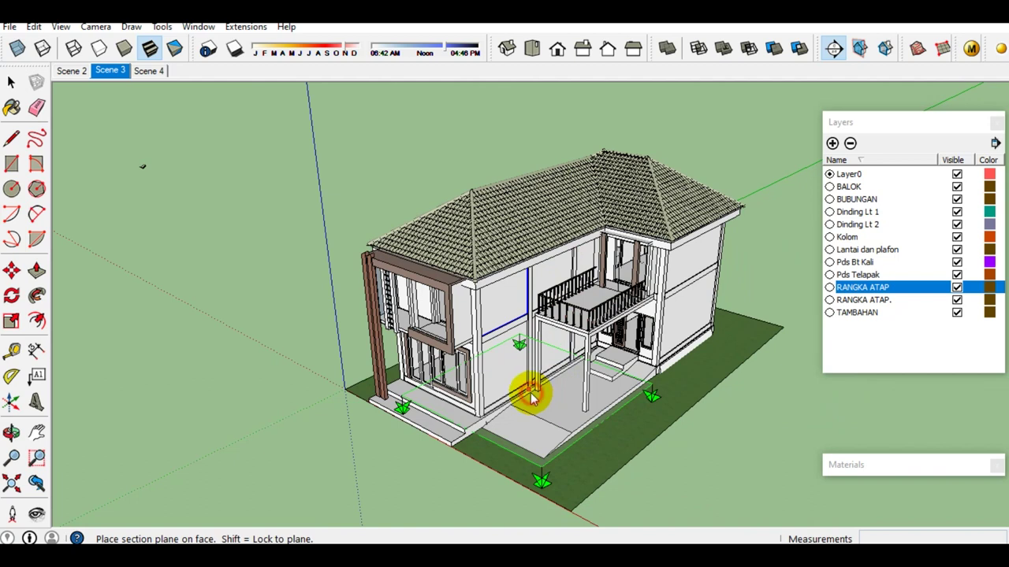
{"action": "left_click", "coordinate": [532, 391]}
Move the section plane up 2.00 along the blue axis.
{"action": "left_click_drag", "start_coordinate": [410, 230], "coordinate": [358, 169]}
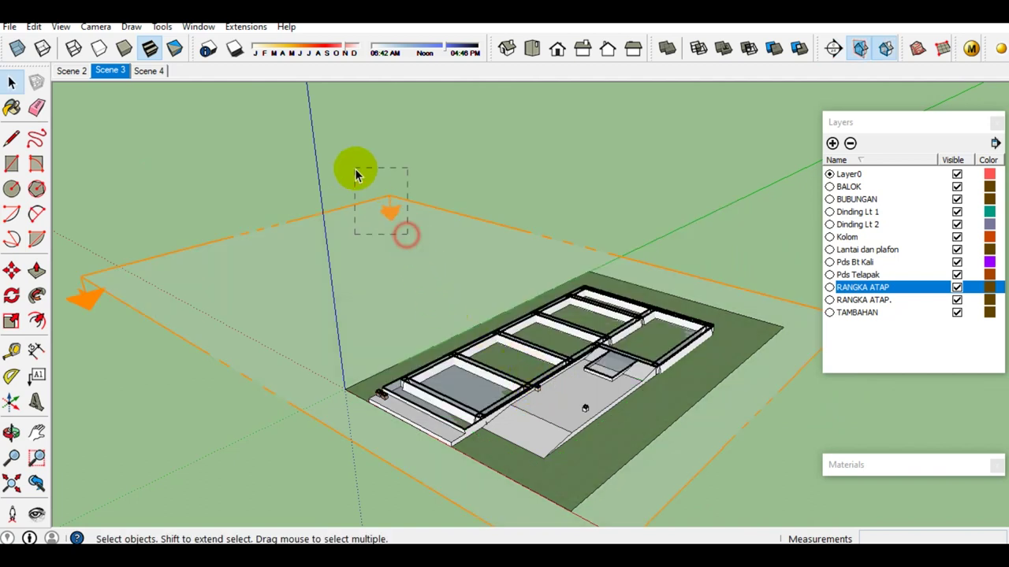
{"action": "key", "text": "m"}
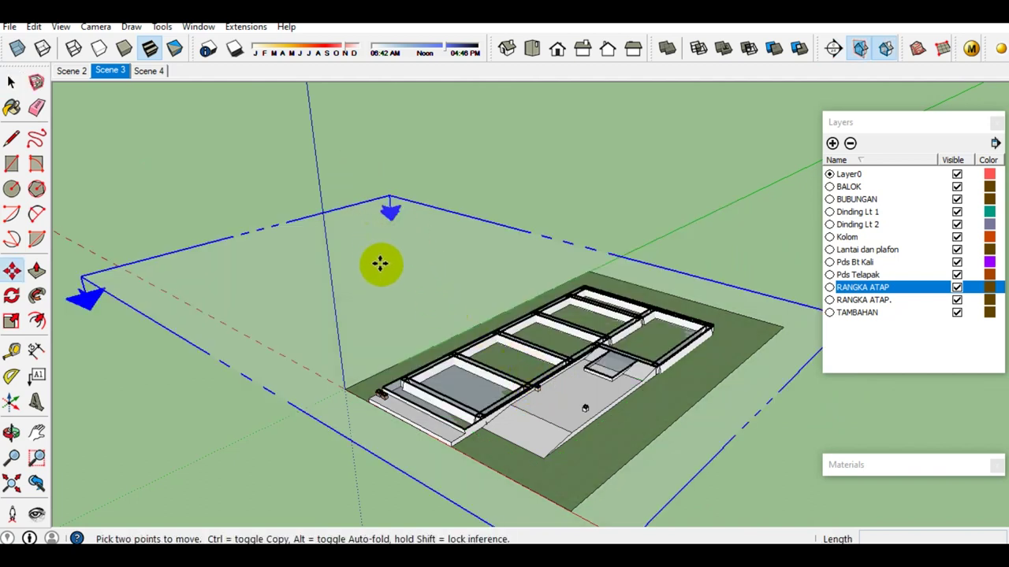
{"action": "left_click_drag", "start_coordinate": [374, 252], "coordinate": [373, 241]}
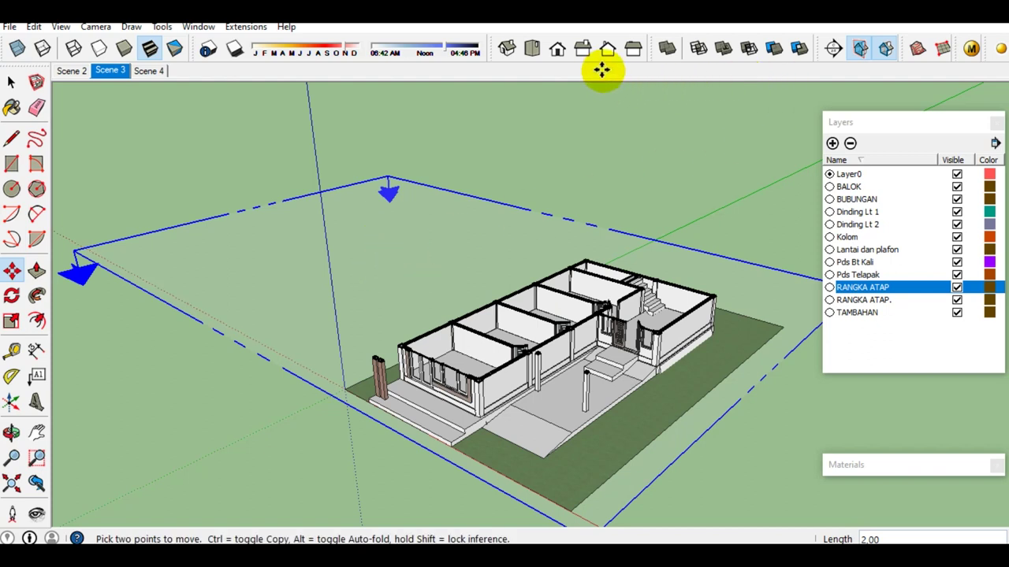
Switch to Top view, zoom in on the sliced ground floor, and turn on Parallel Projection.
{"action": "left_click", "coordinate": [533, 49]}
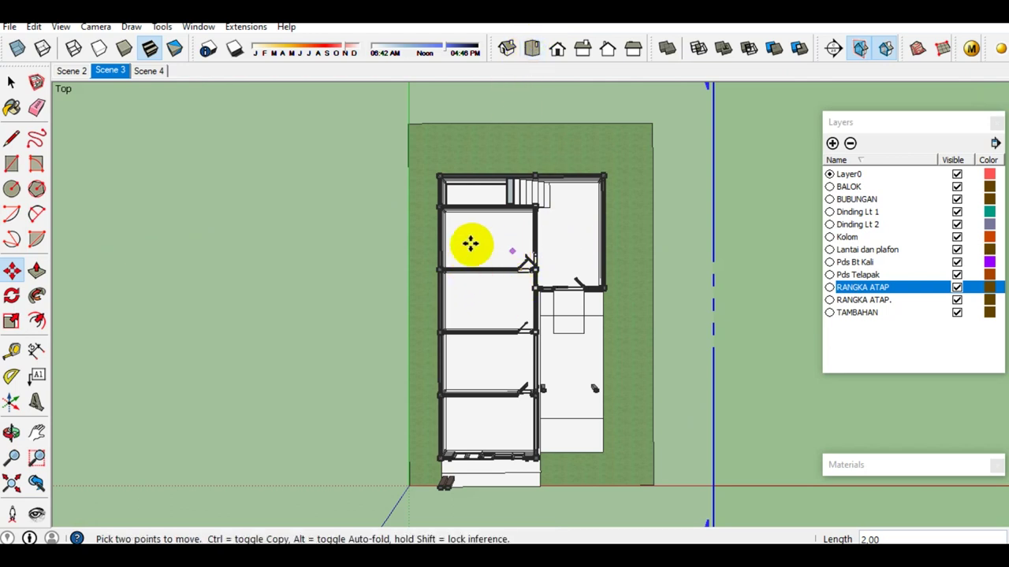
{"action": "scroll", "coordinate": [496, 285], "scroll_direction": "up", "scroll_amount": 2}
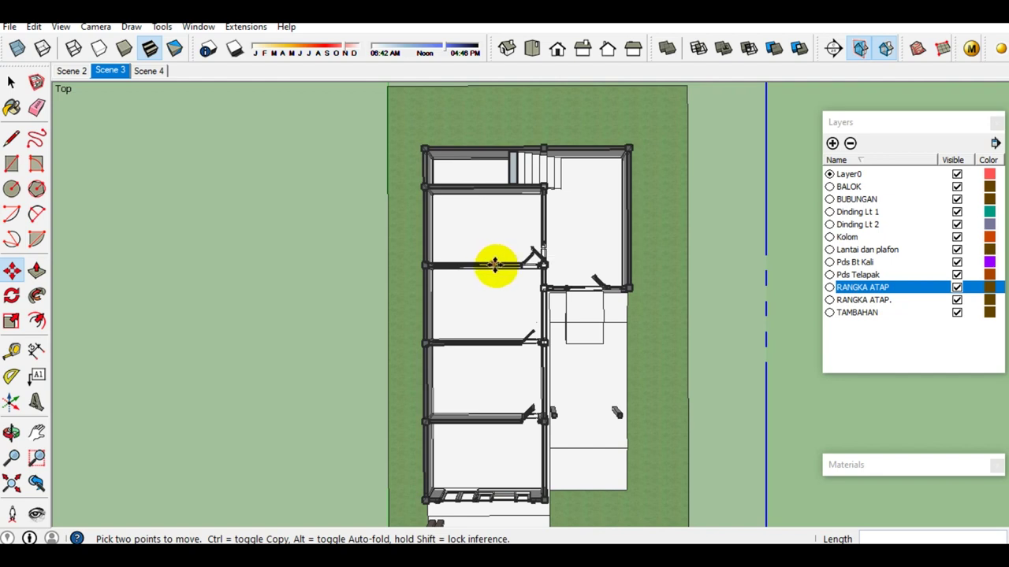
{"action": "left_click", "coordinate": [496, 274]}
{"action": "left_click", "coordinate": [490, 207]}
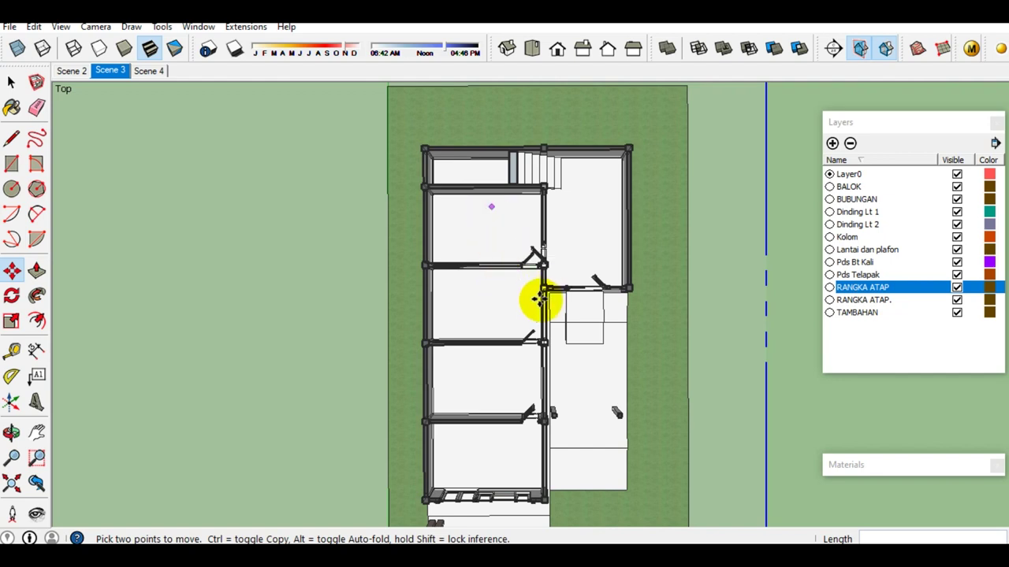
{"action": "scroll", "coordinate": [530, 274], "scroll_direction": "up", "scroll_amount": 1}
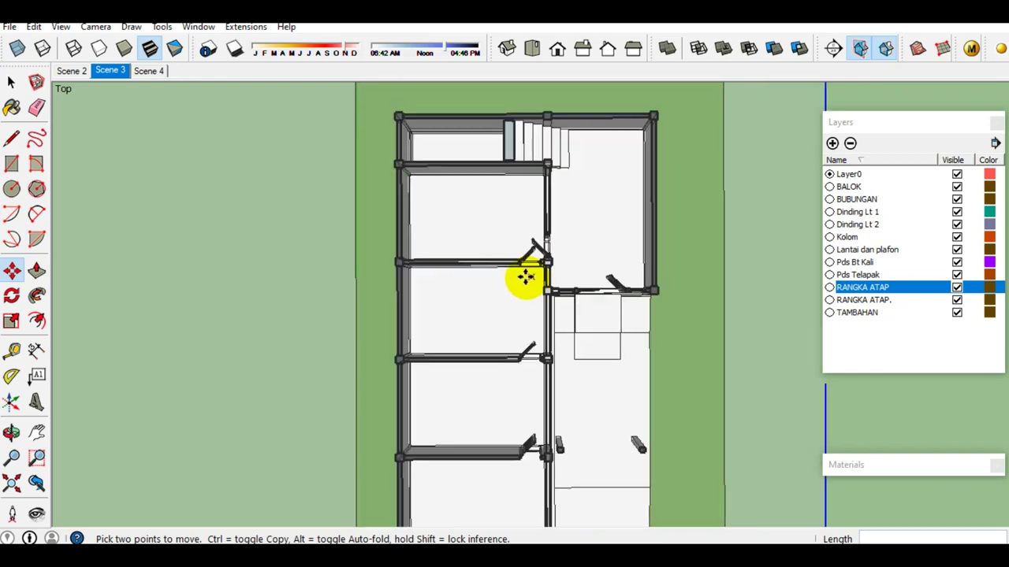
{"action": "scroll", "coordinate": [520, 268], "scroll_direction": "up", "scroll_amount": 1}
{"action": "scroll", "coordinate": [509, 254], "scroll_direction": "down", "scroll_amount": 1}
{"action": "left_click", "coordinate": [511, 254]}
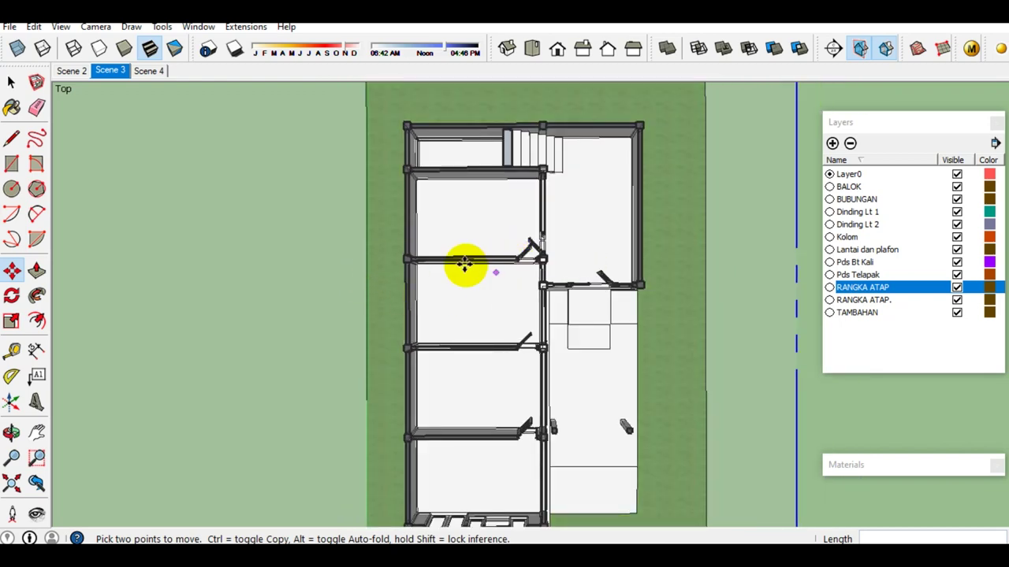
{"action": "left_click", "coordinate": [96, 26]}
{"action": "left_click", "coordinate": [146, 99]}
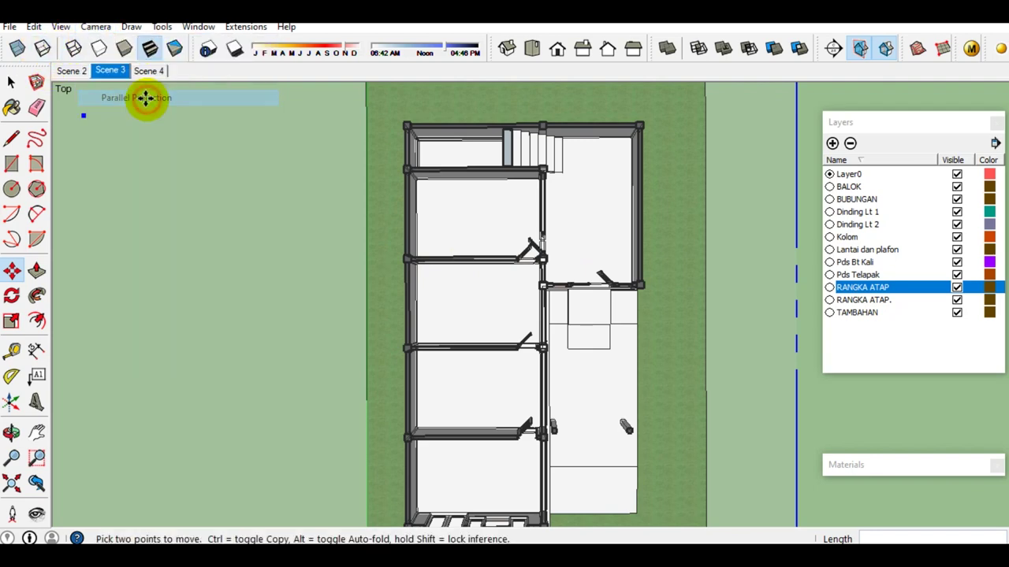
Export the 2D section slice as AutoCAD DWG file '2.dwg' and dismiss the audit message.
{"action": "left_click", "coordinate": [10, 28]}
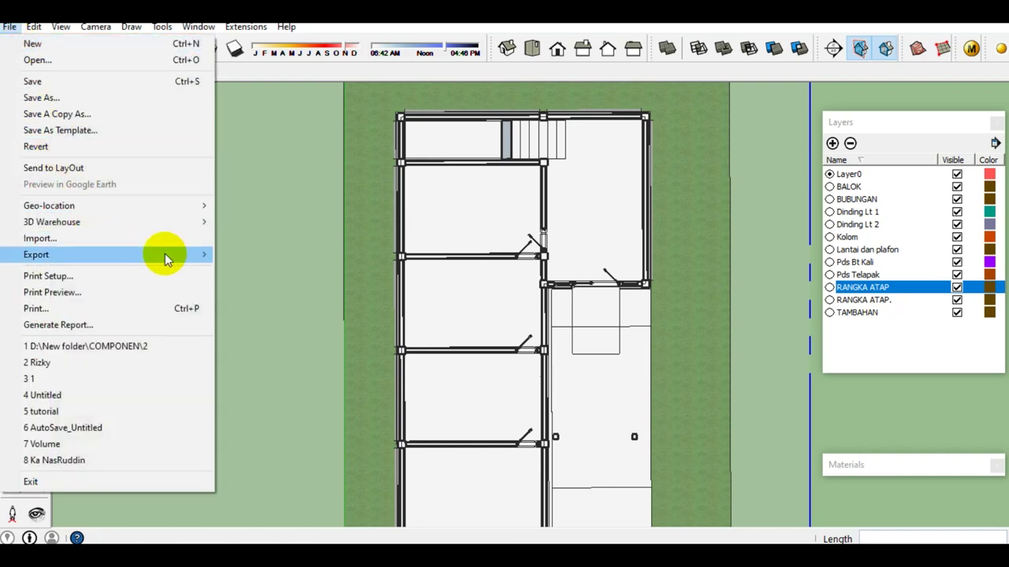
{"action": "mouse_move", "coordinate": [36, 254]}
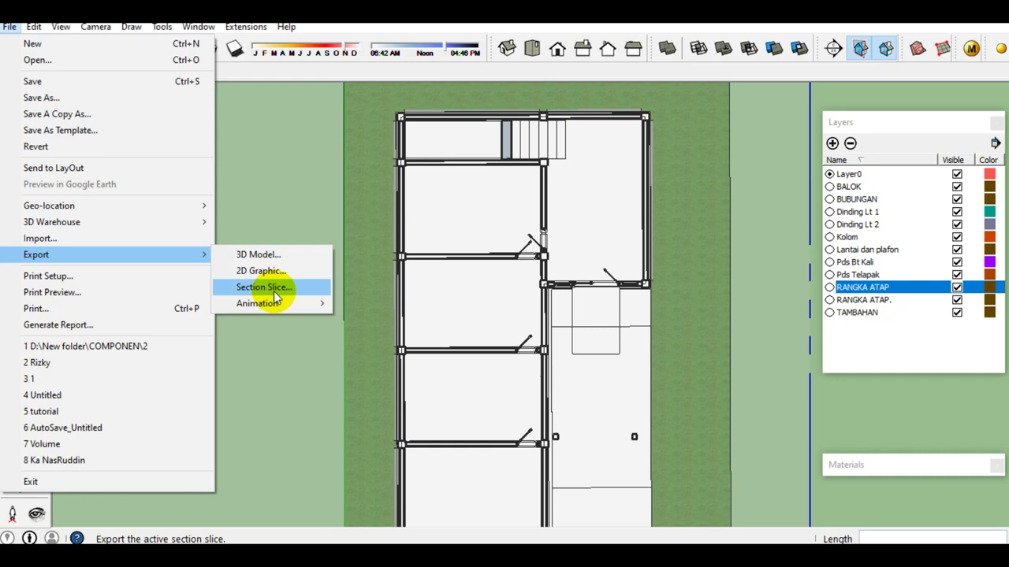
{"action": "left_click", "coordinate": [268, 289]}
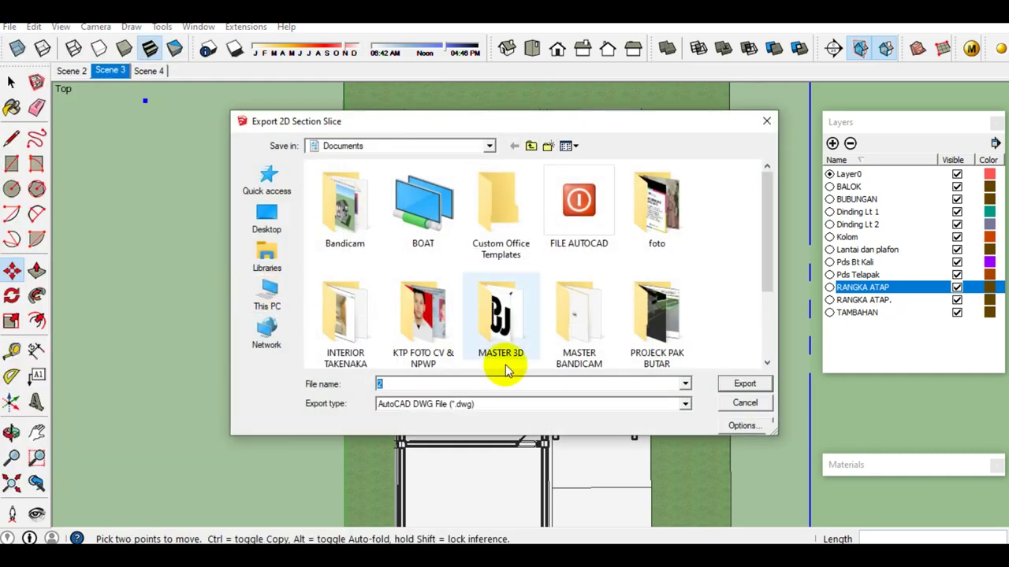
{"action": "left_click", "coordinate": [684, 403]}
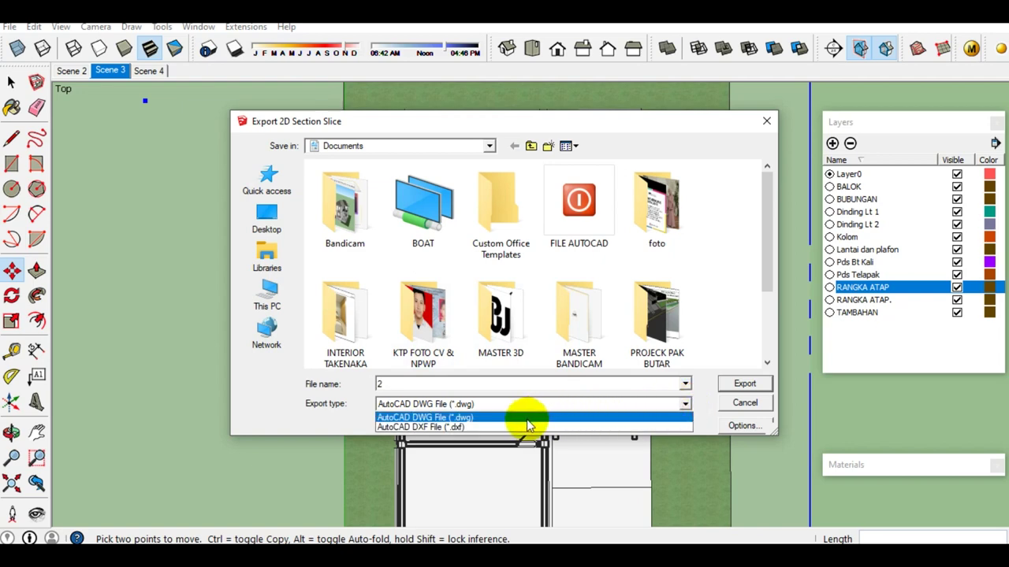
{"action": "left_click", "coordinate": [526, 423]}
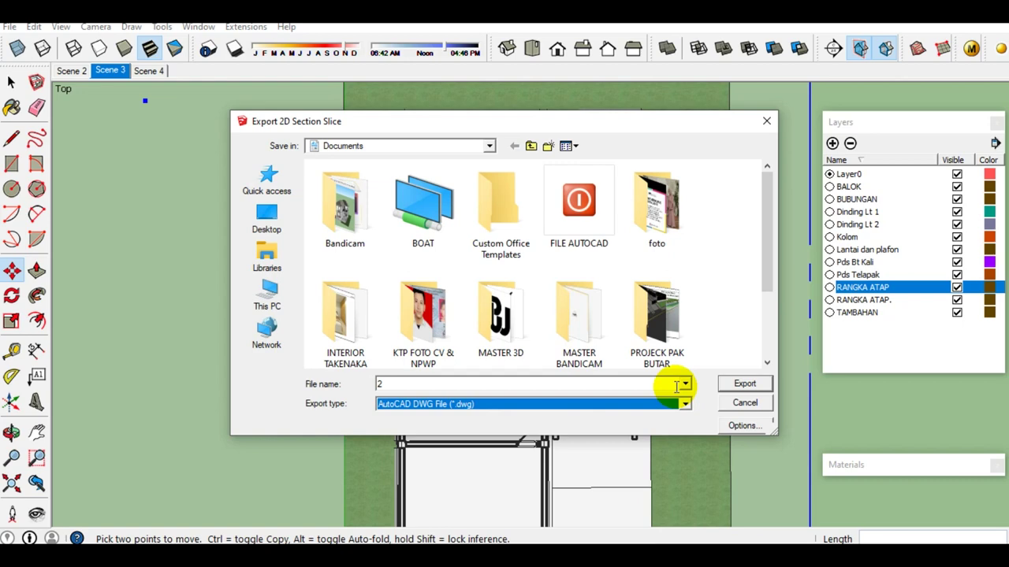
{"action": "left_click", "coordinate": [685, 404]}
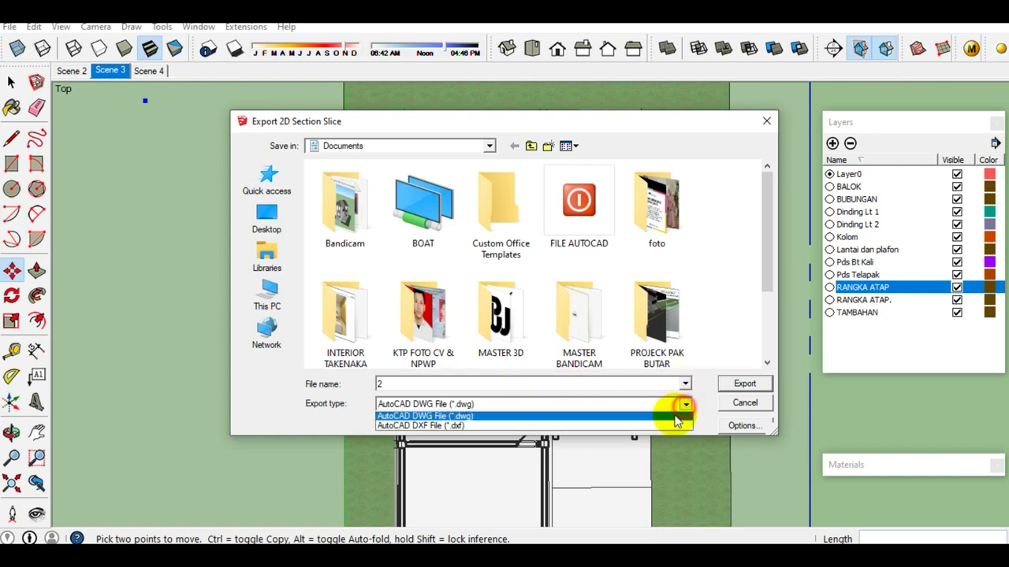
{"action": "left_click", "coordinate": [601, 421]}
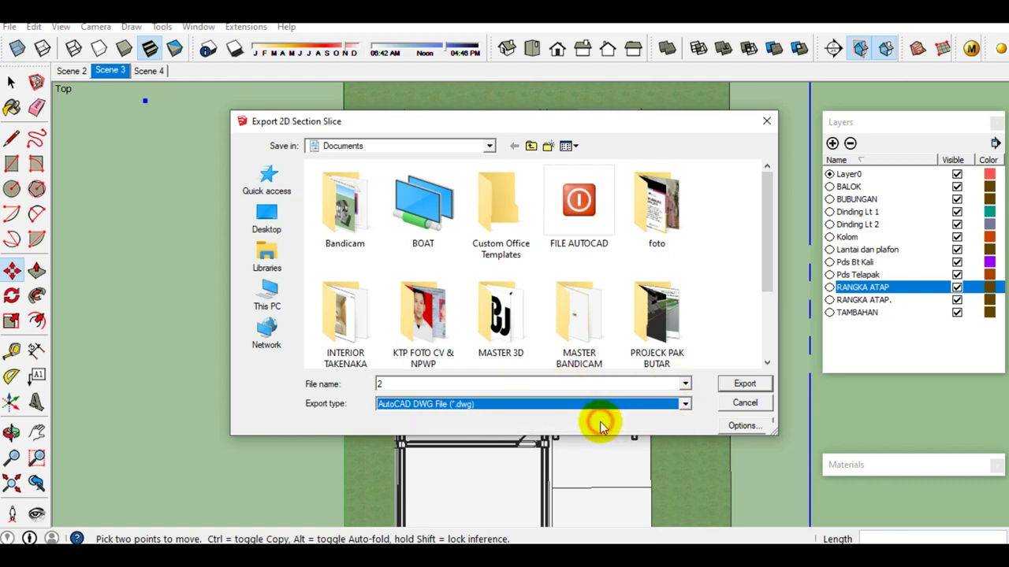
{"action": "left_click", "coordinate": [744, 386]}
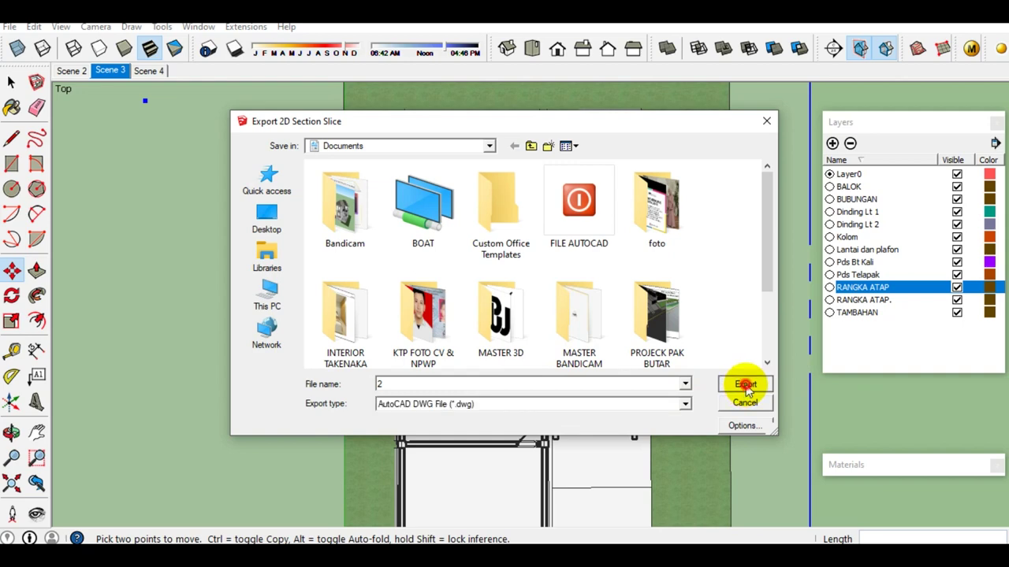
{"action": "left_click", "coordinate": [550, 315]}
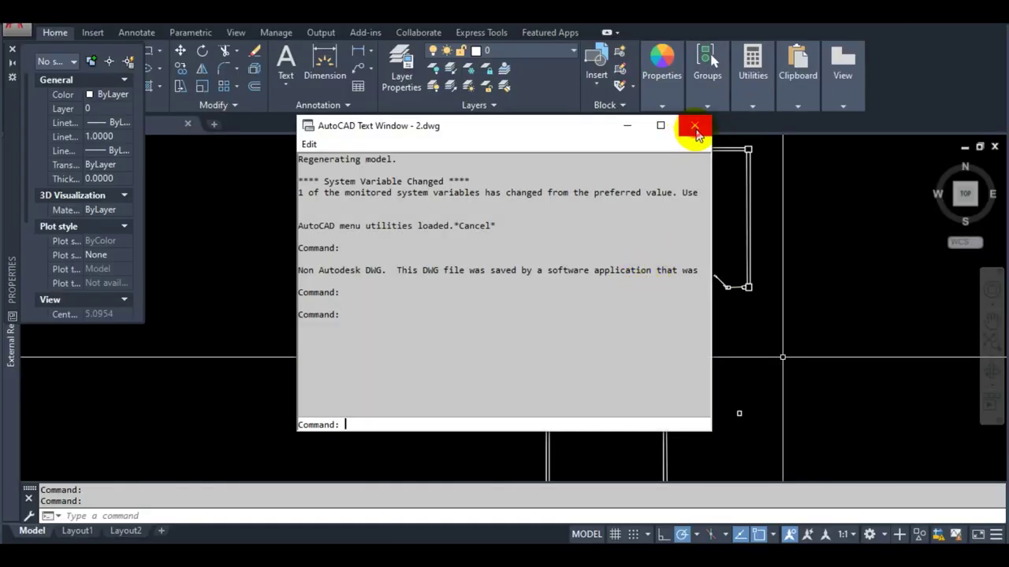
Close the AutoCAD Text Window and zoom and pan around the imported 2.dwg floor plan.
{"action": "left_click", "coordinate": [694, 125]}
{"action": "scroll", "coordinate": [630, 281], "scroll_direction": "down", "scroll_amount": 5}
{"action": "scroll", "coordinate": [631, 282], "scroll_direction": "up", "scroll_amount": 3}
{"action": "scroll", "coordinate": [637, 282], "scroll_direction": "up", "scroll_amount": 3}
{"action": "scroll", "coordinate": [635, 276], "scroll_direction": "up", "scroll_amount": 2}
{"action": "scroll", "coordinate": [556, 264], "scroll_direction": "down", "scroll_amount": 4}
{"action": "scroll", "coordinate": [559, 261], "scroll_direction": "up", "scroll_amount": 3}
{"action": "scroll", "coordinate": [559, 261], "scroll_direction": "down", "scroll_amount": 2}
{"action": "scroll", "coordinate": [537, 261], "scroll_direction": "up", "scroll_amount": 2}
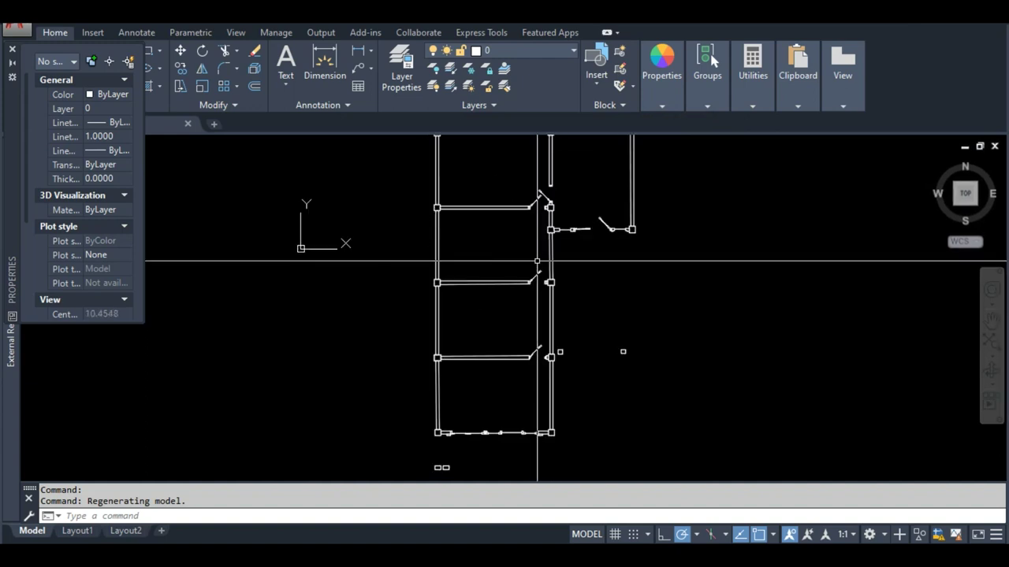
{"action": "scroll", "coordinate": [536, 237], "scroll_direction": "down", "scroll_amount": 3}
{"action": "scroll", "coordinate": [541, 219], "scroll_direction": "down", "scroll_amount": 1}
{"action": "scroll", "coordinate": [539, 209], "scroll_direction": "up", "scroll_amount": 4}
{"action": "scroll", "coordinate": [498, 231], "scroll_direction": "up", "scroll_amount": 5}
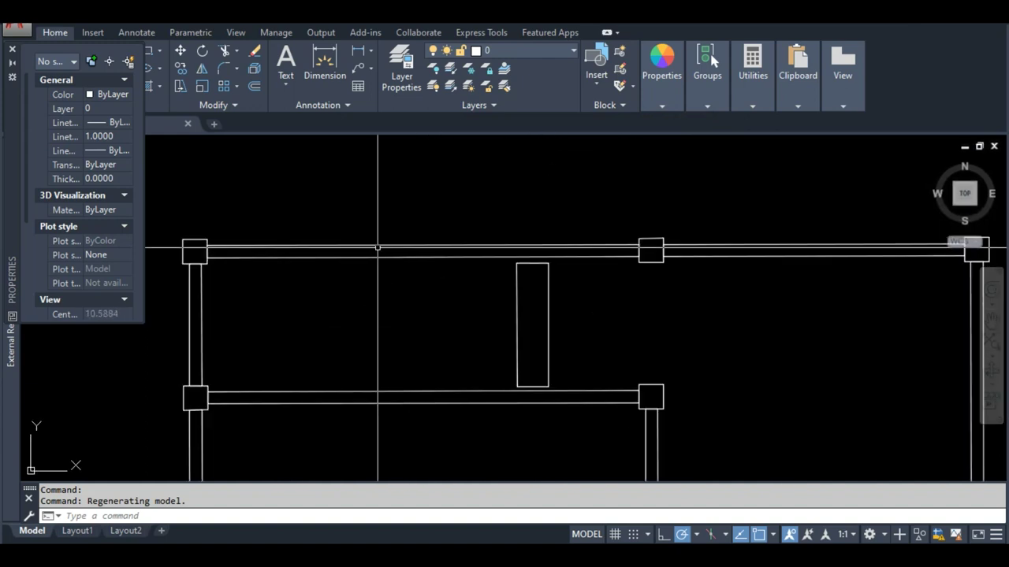
{"action": "scroll", "coordinate": [378, 247], "scroll_direction": "down", "scroll_amount": 6}
{"action": "scroll", "coordinate": [383, 251], "scroll_direction": "up", "scroll_amount": 4}
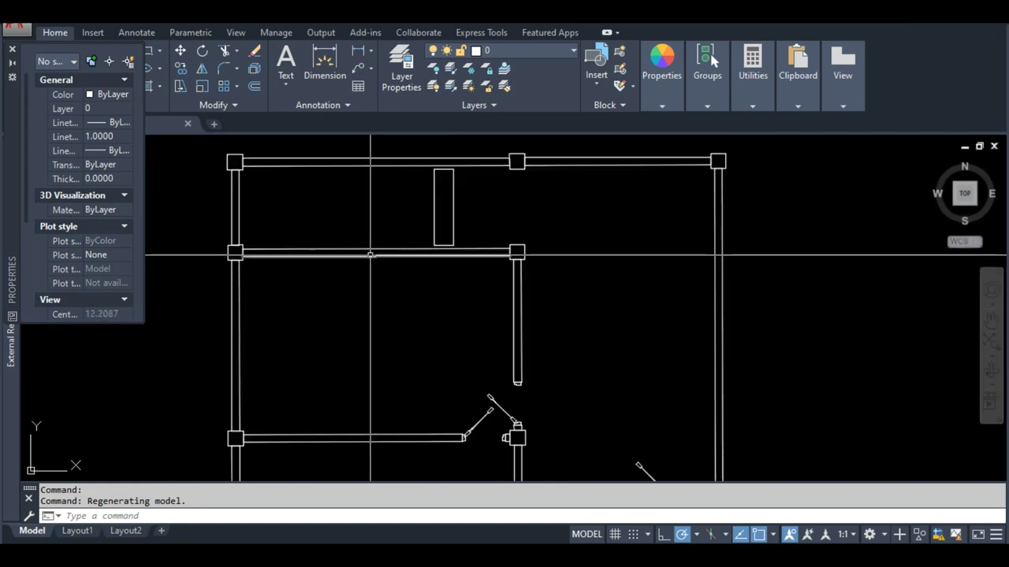
{"action": "scroll", "coordinate": [500, 228], "scroll_direction": "down", "scroll_amount": 8}
{"action": "scroll", "coordinate": [507, 232], "scroll_direction": "up", "scroll_amount": 4}
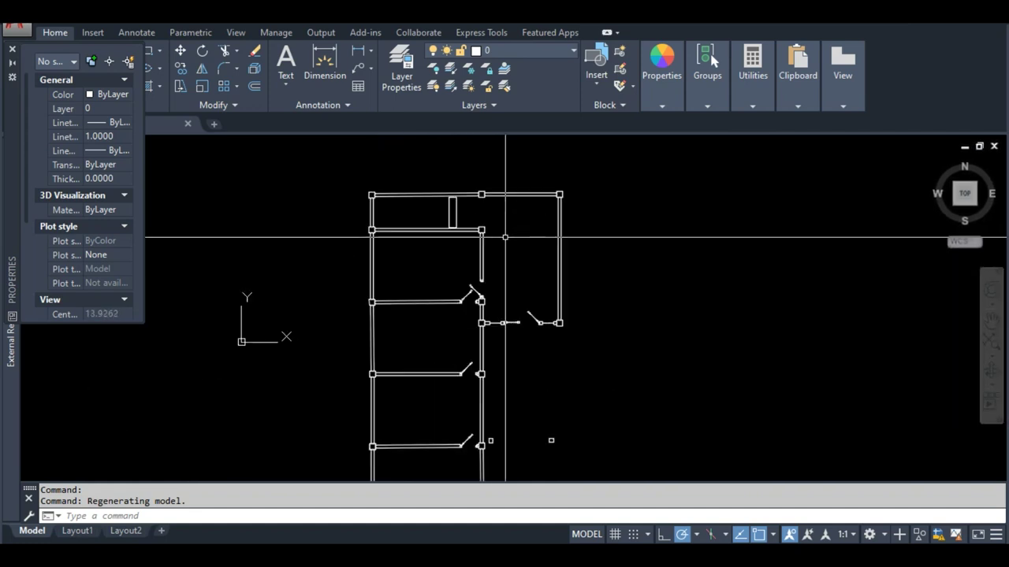
{"action": "scroll", "coordinate": [505, 237], "scroll_direction": "up", "scroll_amount": 2}
{"action": "scroll", "coordinate": [491, 234], "scroll_direction": "down", "scroll_amount": 2}
{"action": "scroll", "coordinate": [412, 276], "scroll_direction": "down", "scroll_amount": 2}
{"action": "scroll", "coordinate": [421, 277], "scroll_direction": "up", "scroll_amount": 2}
{"action": "scroll", "coordinate": [390, 277], "scroll_direction": "up", "scroll_amount": 2}
{"action": "scroll", "coordinate": [389, 276], "scroll_direction": "down", "scroll_amount": 4}
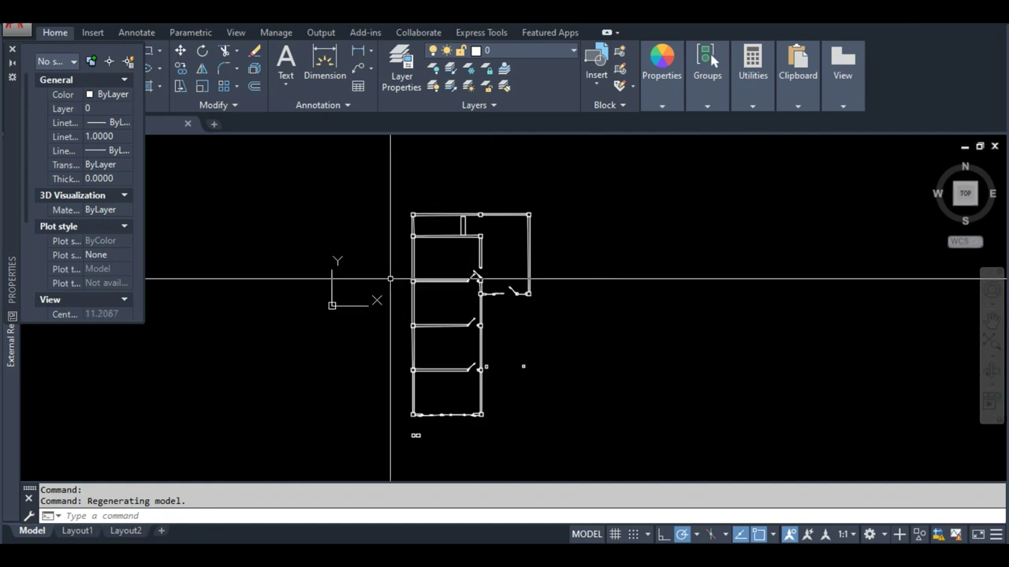
{"action": "scroll", "coordinate": [449, 279], "scroll_direction": "up", "scroll_amount": 4}
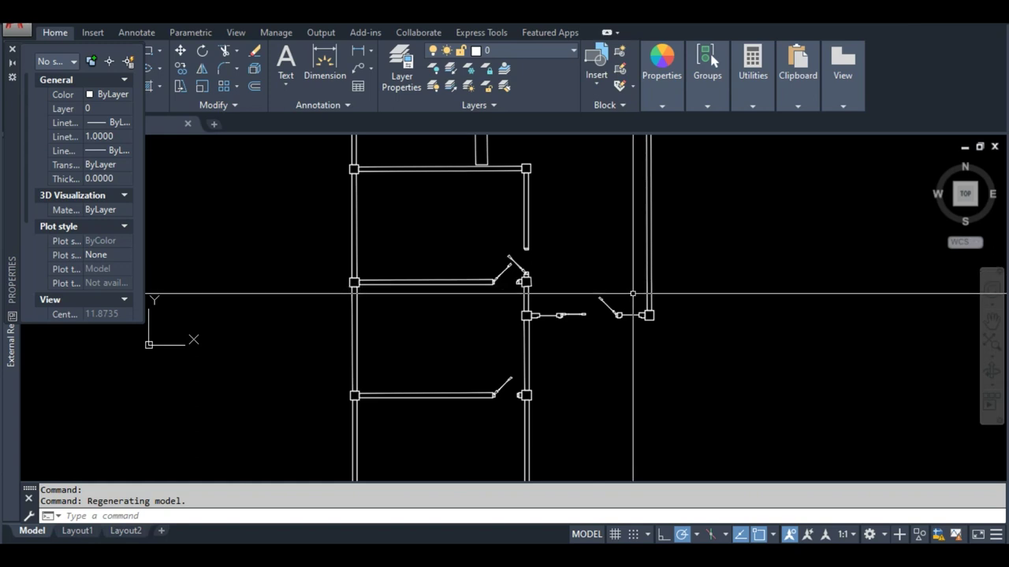
{"action": "scroll", "coordinate": [612, 314], "scroll_direction": "down", "scroll_amount": 4}
{"action": "scroll", "coordinate": [597, 307], "scroll_direction": "down", "scroll_amount": 2}
{"action": "scroll", "coordinate": [531, 310], "scroll_direction": "up", "scroll_amount": 4}
{"action": "middle_click_drag", "start_coordinate": [592, 331], "coordinate": [443, 308]}
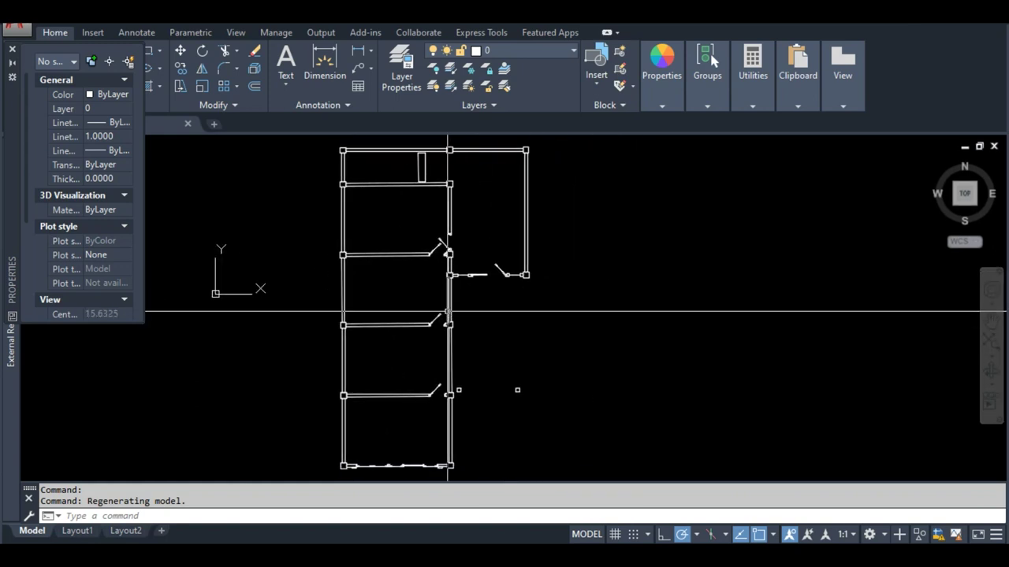
{"action": "scroll", "coordinate": [488, 305], "scroll_direction": "down", "scroll_amount": 5}
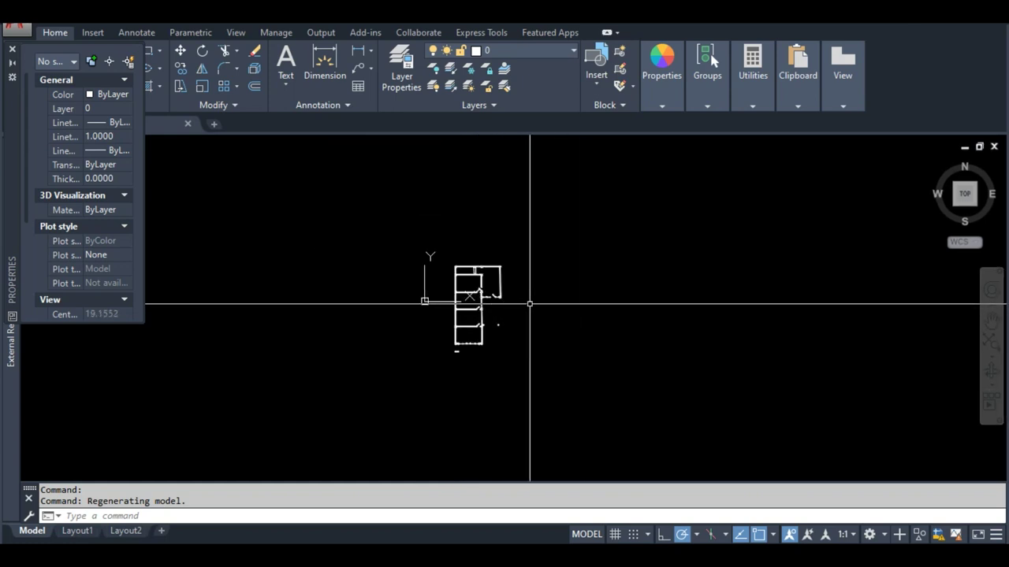
{"action": "scroll", "coordinate": [528, 301], "scroll_direction": "up", "scroll_amount": 2}
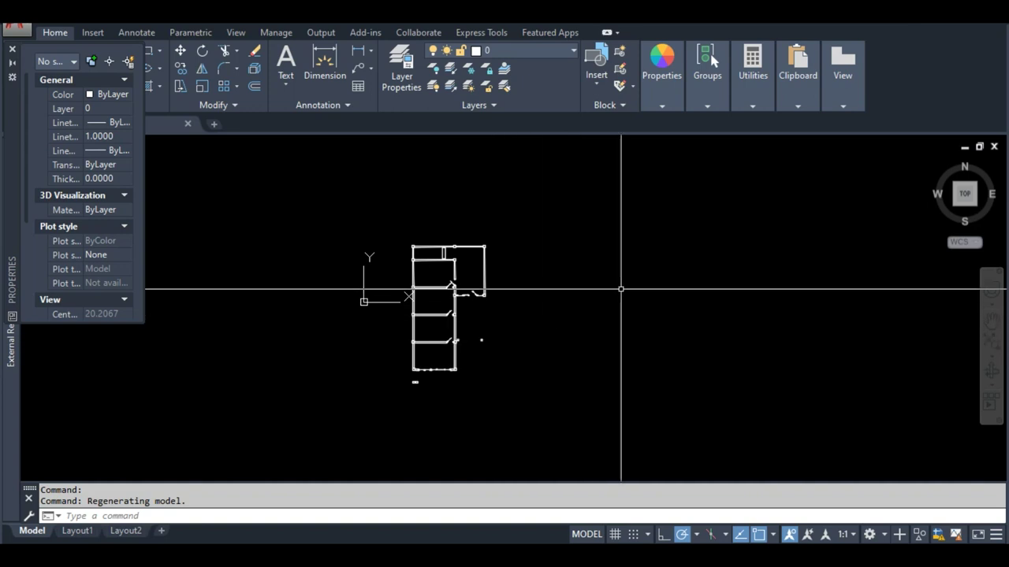
{"action": "scroll", "coordinate": [473, 366], "scroll_direction": "up", "scroll_amount": 5}
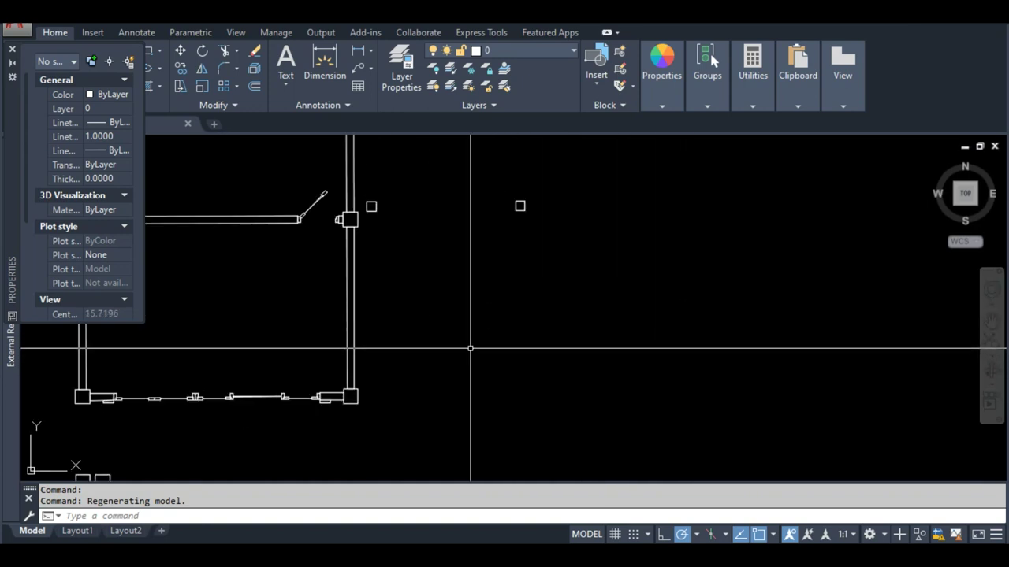
{"action": "scroll", "coordinate": [561, 293], "scroll_direction": "down", "scroll_amount": 5}
{"action": "scroll", "coordinate": [516, 284], "scroll_direction": "up", "scroll_amount": 5}
{"action": "scroll", "coordinate": [487, 311], "scroll_direction": "up", "scroll_amount": 2}
{"action": "scroll", "coordinate": [488, 314], "scroll_direction": "up", "scroll_amount": 3}
{"action": "type", "text": "m"}
{"action": "scroll", "coordinate": [483, 327], "scroll_direction": "up", "scroll_amount": 2}
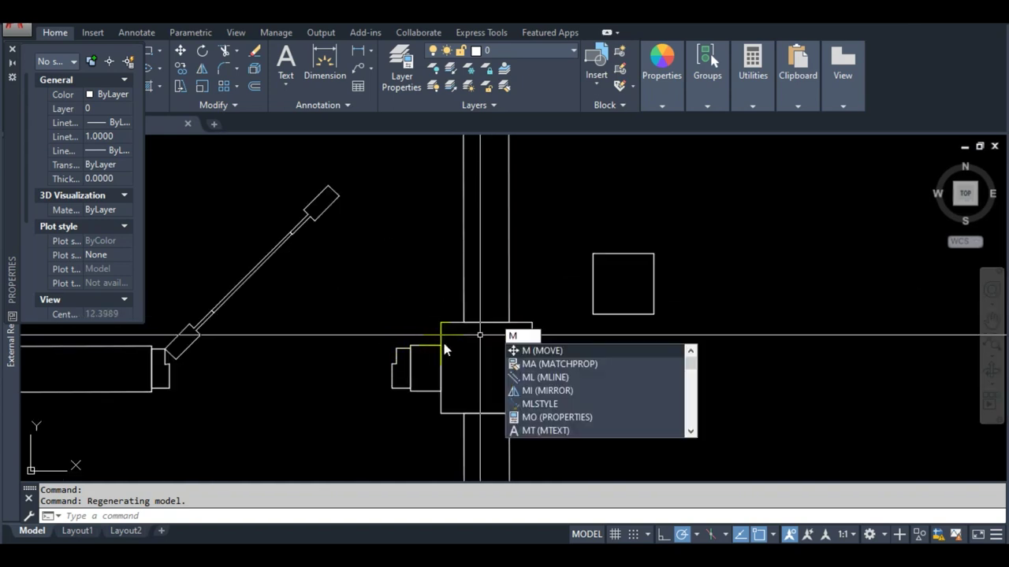
{"action": "key", "text": "Escape"}
{"action": "type", "text": "M"}
{"action": "key", "text": "Return"}
{"action": "left_click", "coordinate": [427, 306]}
{"action": "left_click", "coordinate": [555, 413]}
{"action": "key", "text": "Return"}
{"action": "left_click", "coordinate": [554, 411]}
{"action": "scroll", "coordinate": [557, 407], "scroll_direction": "down", "scroll_amount": 4}
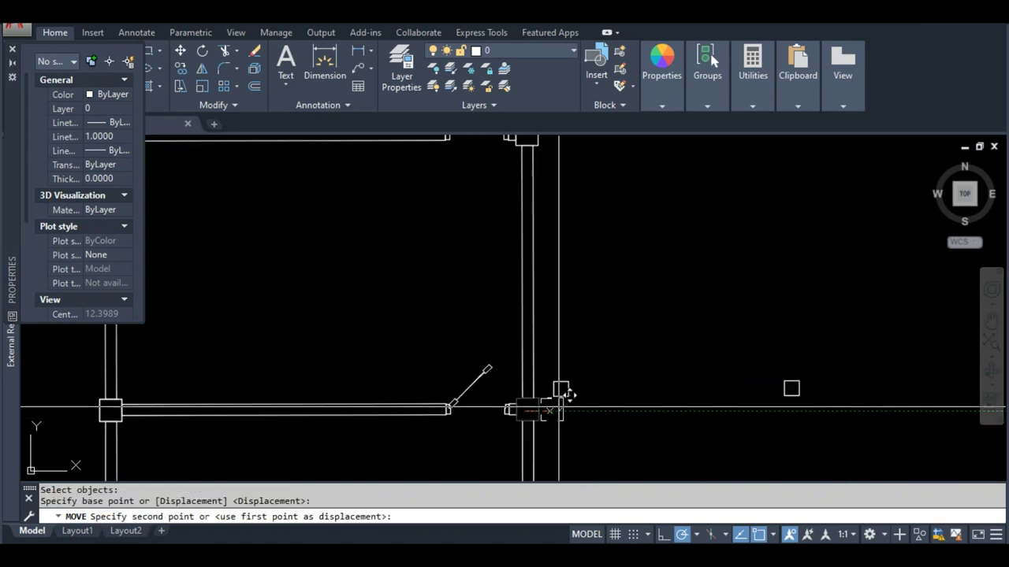
{"action": "left_click", "coordinate": [555, 255]}
{"action": "left_click", "coordinate": [720, 210]}
{"action": "left_click", "coordinate": [704, 333]}
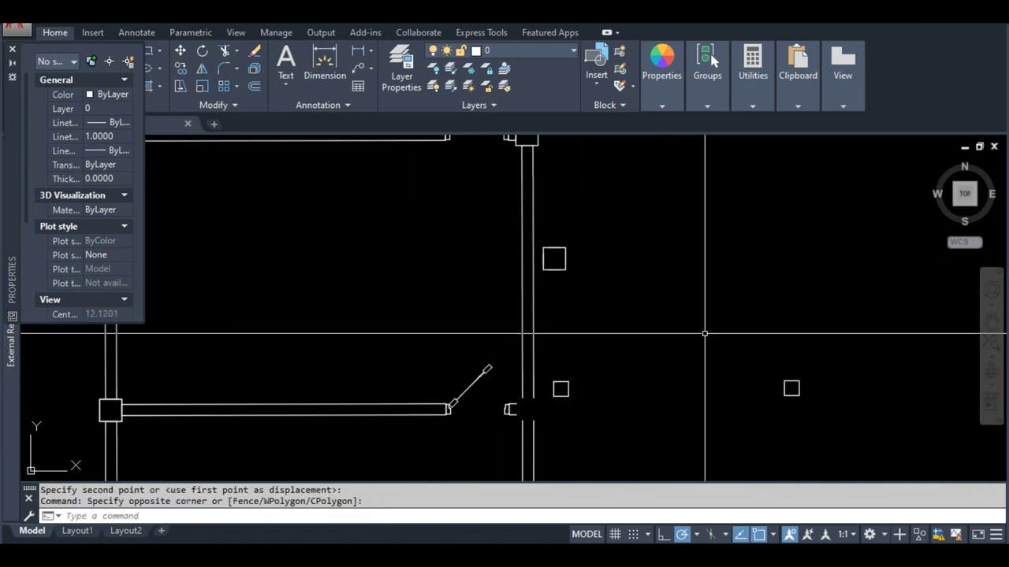
{"action": "key", "text": "ctrl+z"}
{"action": "type", "text": "u"}
{"action": "key", "text": "Return"}
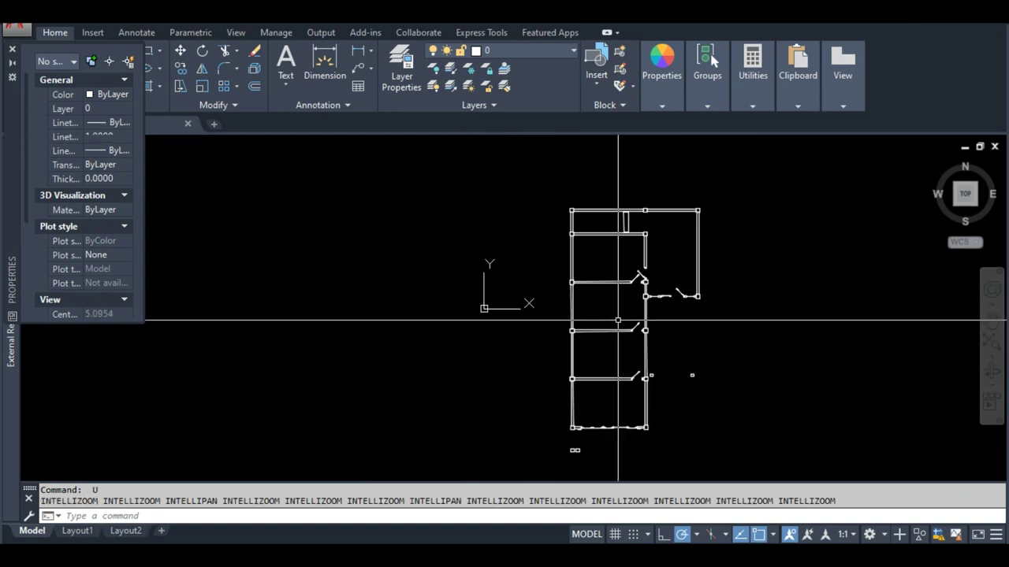
{"action": "key", "text": "Escape"}
{"action": "middle_click_drag", "start_coordinate": [695, 331], "coordinate": [485, 305]}
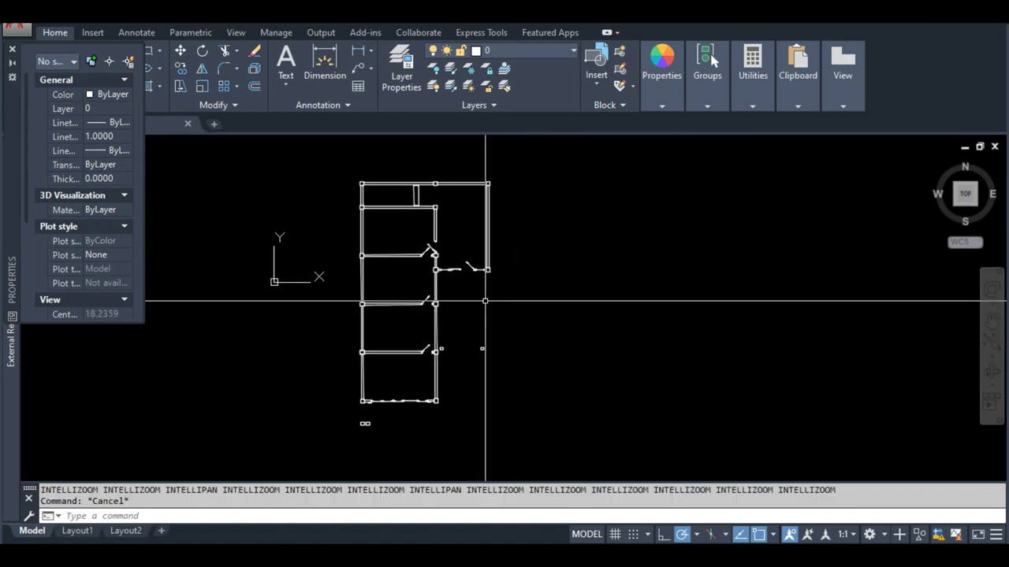
{"action": "middle_click_drag", "start_coordinate": [404, 146], "coordinate": [432, 276]}
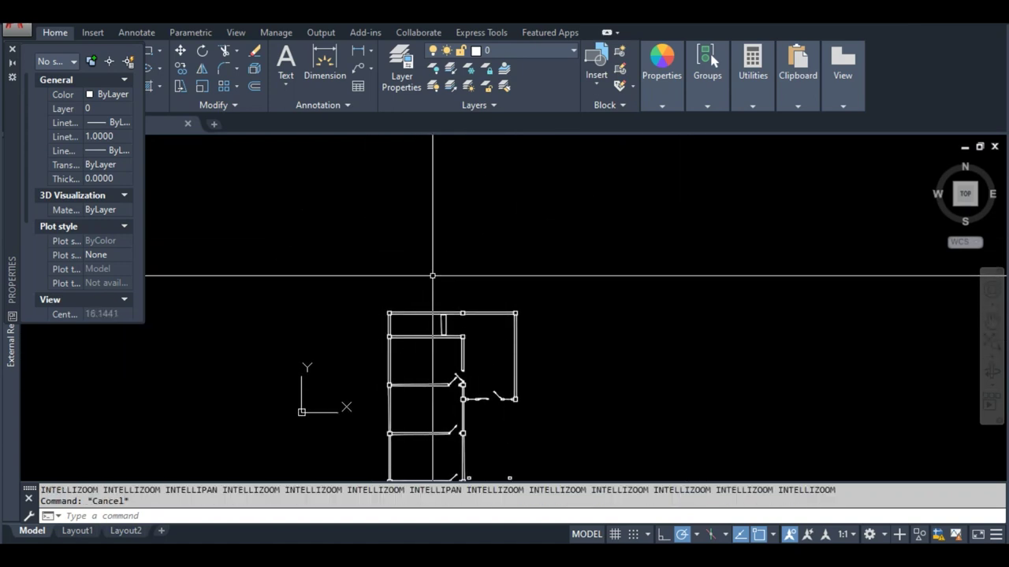
{"action": "scroll", "coordinate": [432, 335], "scroll_direction": "up", "scroll_amount": 3}
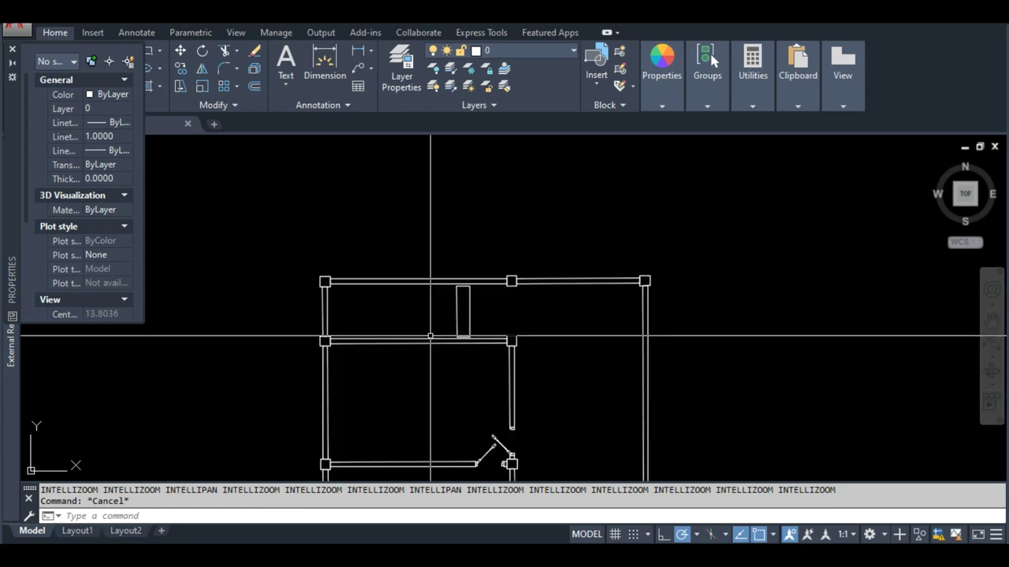
{"action": "scroll", "coordinate": [434, 335], "scroll_direction": "up", "scroll_amount": 3}
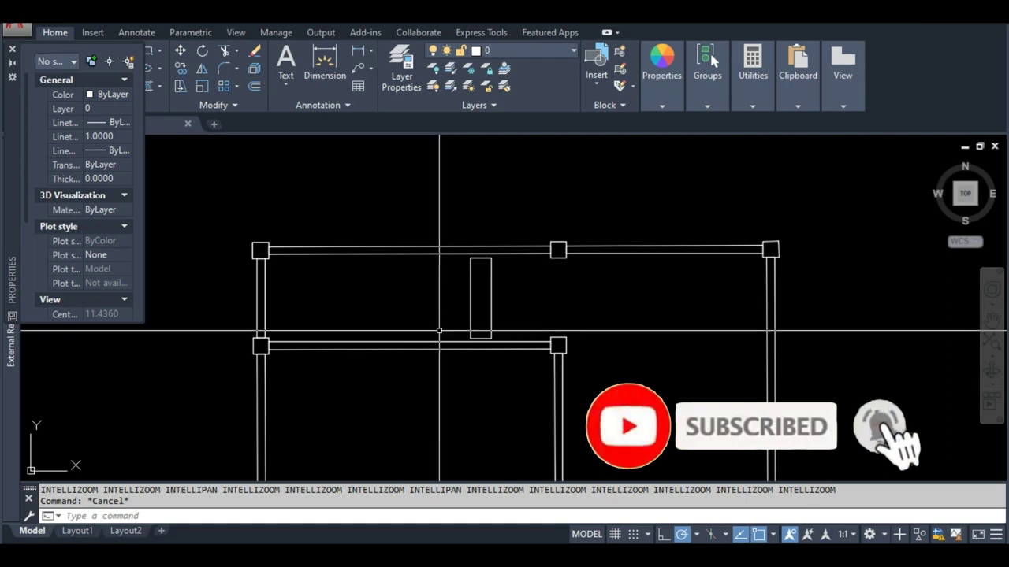
{"action": "scroll", "coordinate": [447, 319], "scroll_direction": "down", "scroll_amount": 5}
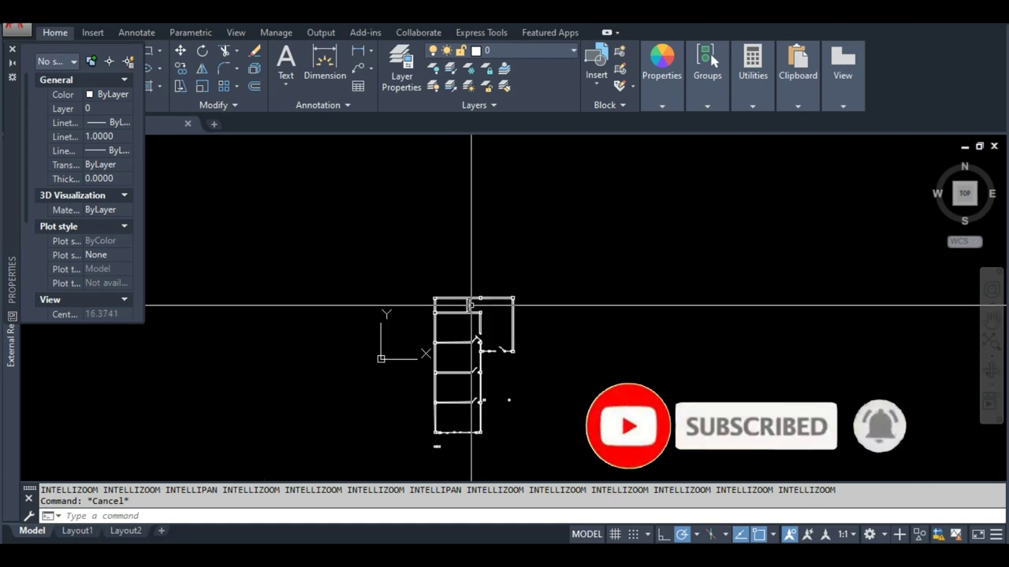
{"action": "scroll", "coordinate": [450, 349], "scroll_direction": "up", "scroll_amount": 1}
{"action": "scroll", "coordinate": [459, 365], "scroll_direction": "up", "scroll_amount": 2}
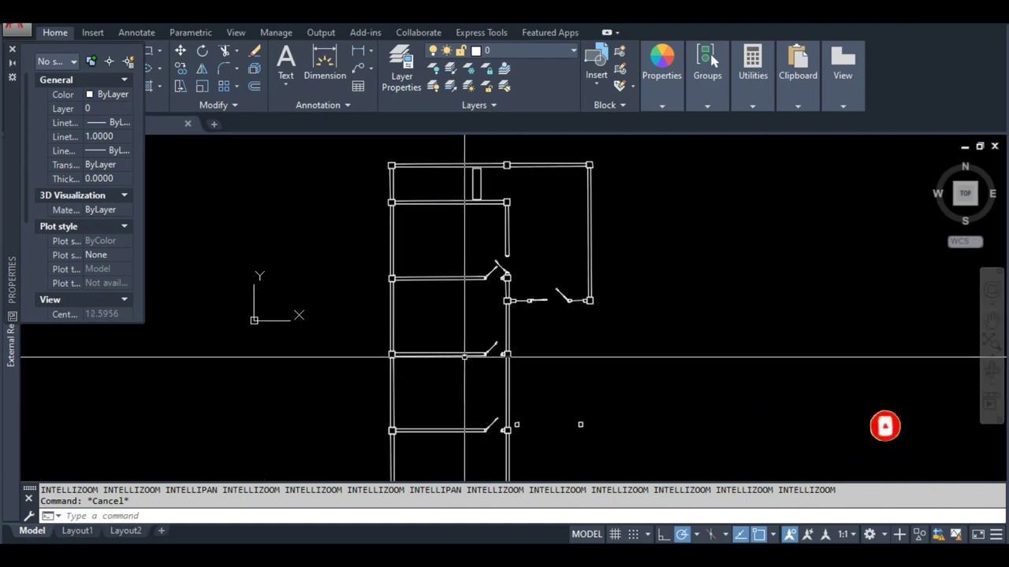
{"action": "scroll", "coordinate": [464, 355], "scroll_direction": "down", "scroll_amount": 4}
{"action": "scroll", "coordinate": [493, 328], "scroll_direction": "up", "scroll_amount": 4}
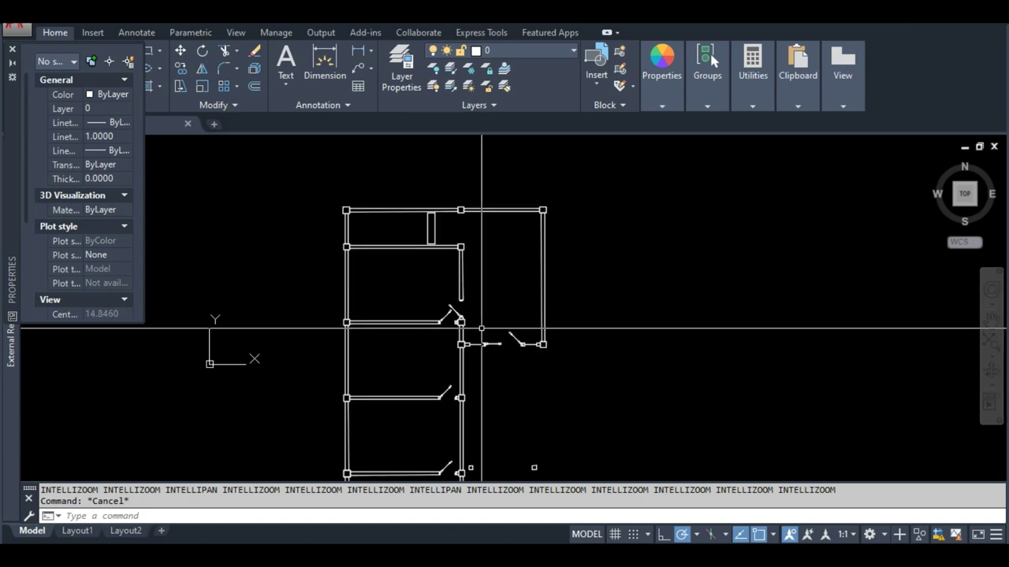
{"action": "scroll", "coordinate": [481, 328], "scroll_direction": "down", "scroll_amount": 4}
{"action": "scroll", "coordinate": [462, 398], "scroll_direction": "up", "scroll_amount": 1}
{"action": "scroll", "coordinate": [454, 381], "scroll_direction": "up", "scroll_amount": 1}
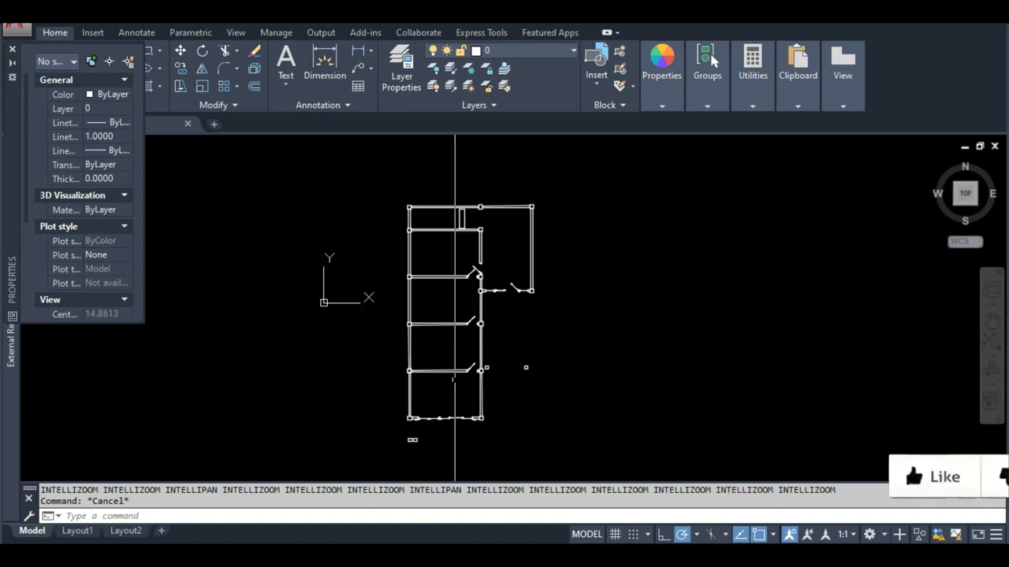
{"action": "middle_click_drag", "start_coordinate": [628, 340], "coordinate": [515, 326]}
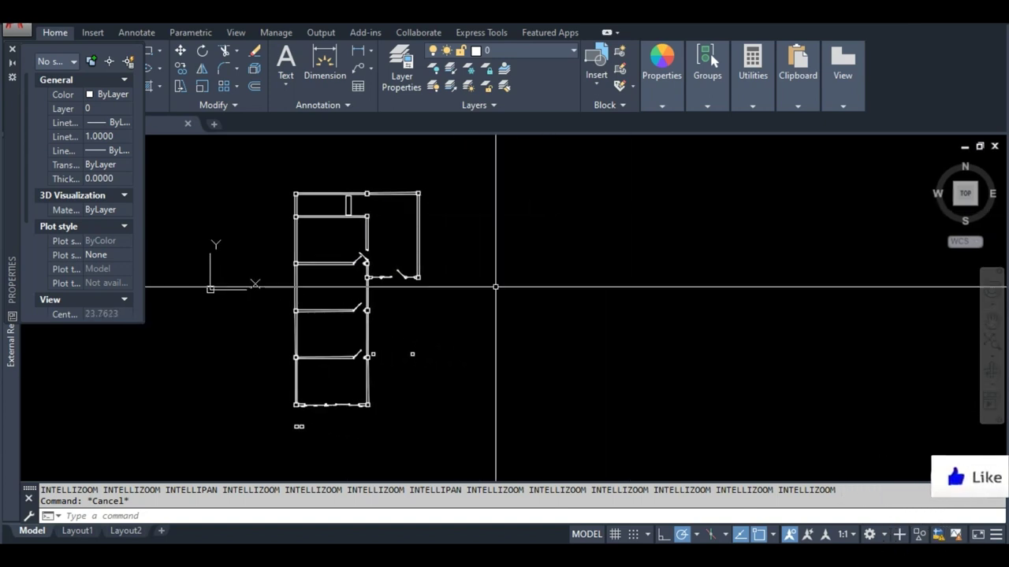
{"action": "scroll", "coordinate": [386, 319], "scroll_direction": "up", "scroll_amount": 2}
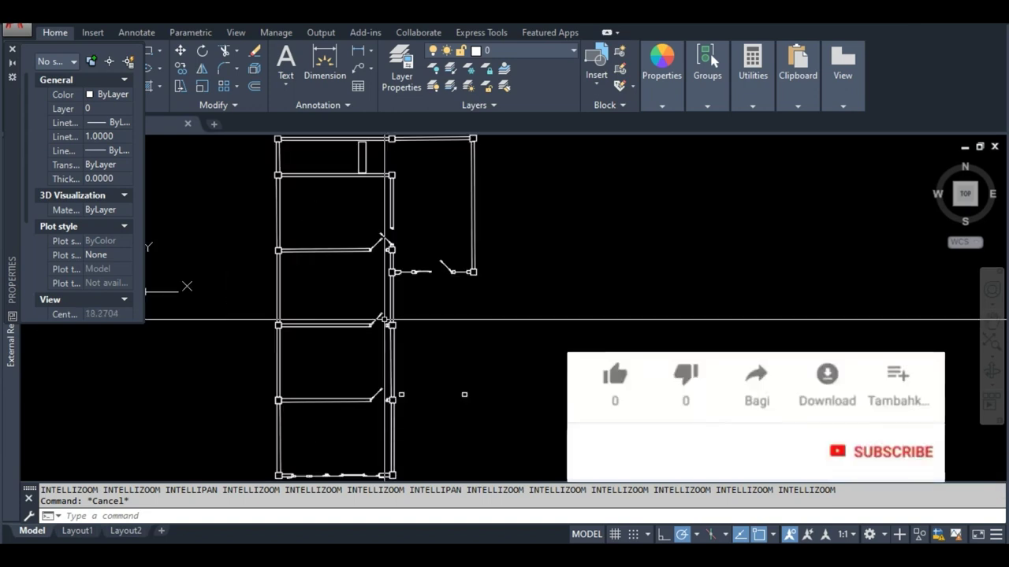
{"action": "scroll", "coordinate": [415, 338], "scroll_direction": "down", "scroll_amount": 2}
{"action": "scroll", "coordinate": [354, 338], "scroll_direction": "up", "scroll_amount": 2}
{"action": "scroll", "coordinate": [353, 315], "scroll_direction": "down", "scroll_amount": 2}
{"action": "scroll", "coordinate": [535, 356], "scroll_direction": "down", "scroll_amount": 1}
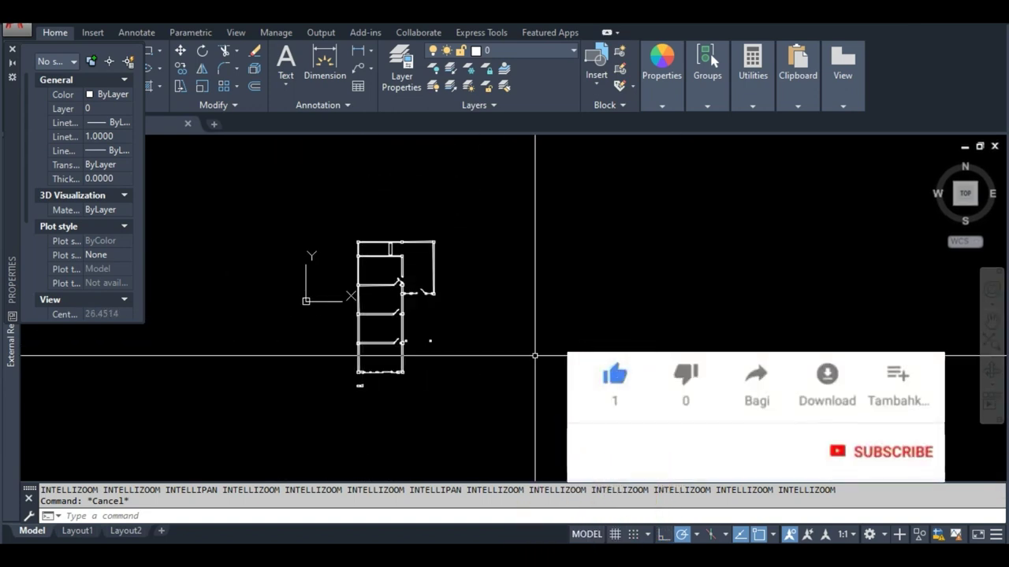
{"action": "scroll", "coordinate": [535, 356], "scroll_direction": "up", "scroll_amount": 1}
{"action": "scroll", "coordinate": [349, 356], "scroll_direction": "up", "scroll_amount": 2}
{"action": "middle_click_drag", "start_coordinate": [529, 404], "coordinate": [449, 385]}
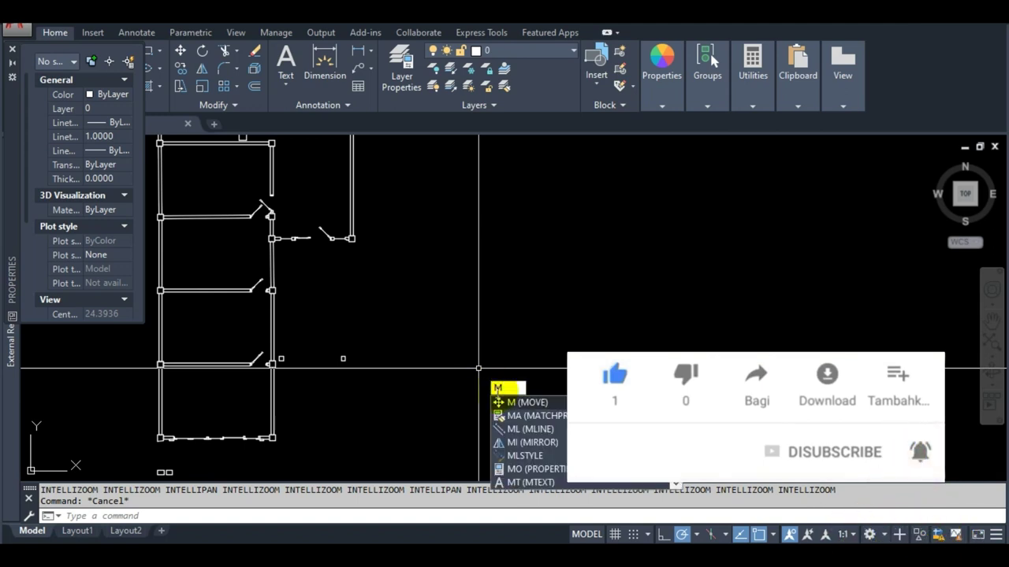
{"action": "key", "text": "BackSpace"}
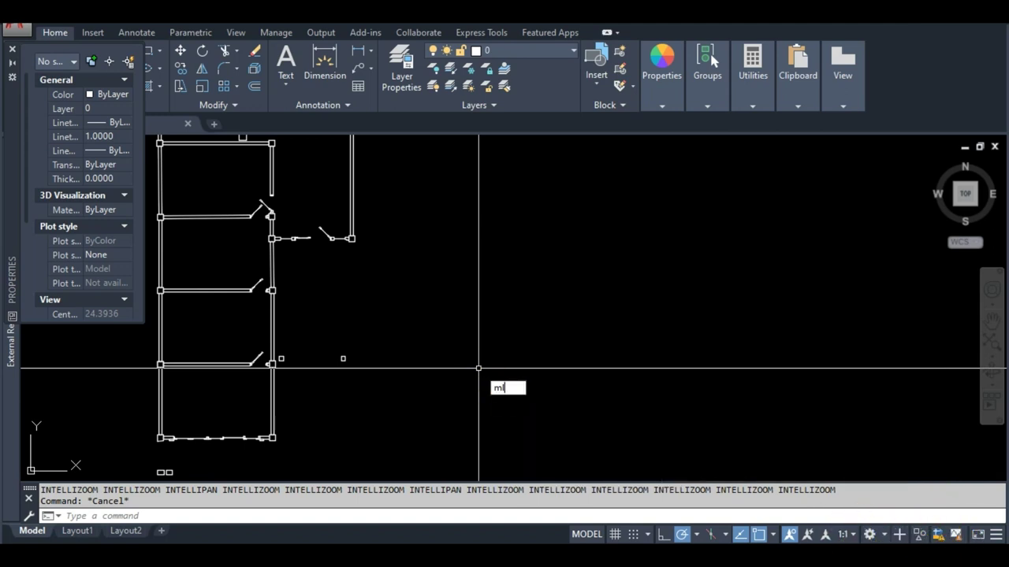
{"action": "key", "text": "Return"}
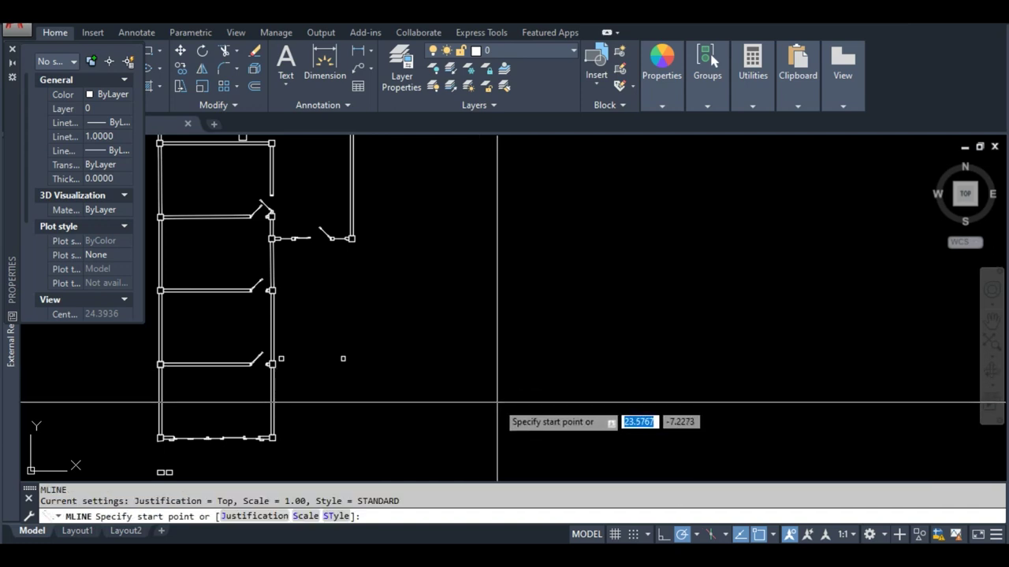
{"action": "scroll", "coordinate": [532, 372], "scroll_direction": "up", "scroll_amount": 2}
{"action": "scroll", "coordinate": [512, 366], "scroll_direction": "down", "scroll_amount": 4}
{"action": "scroll", "coordinate": [457, 349], "scroll_direction": "up", "scroll_amount": 3}
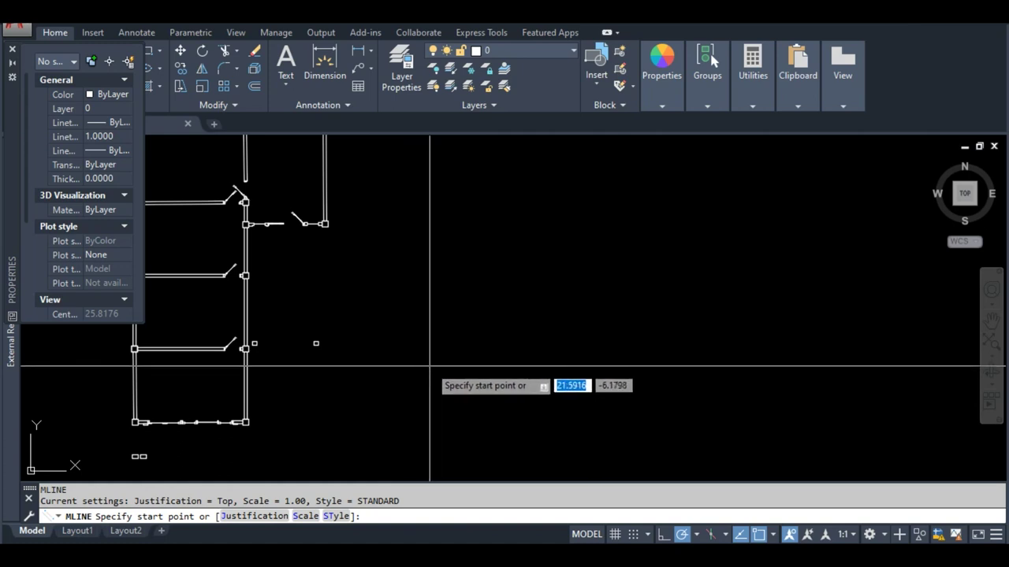
{"action": "left_click", "coordinate": [428, 367]}
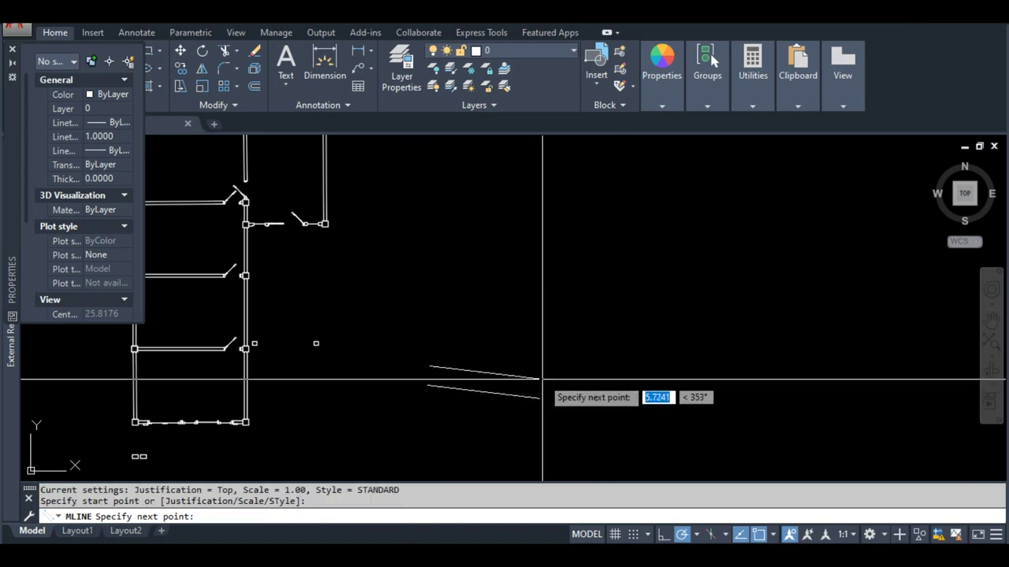
{"action": "key", "text": "Escape"}
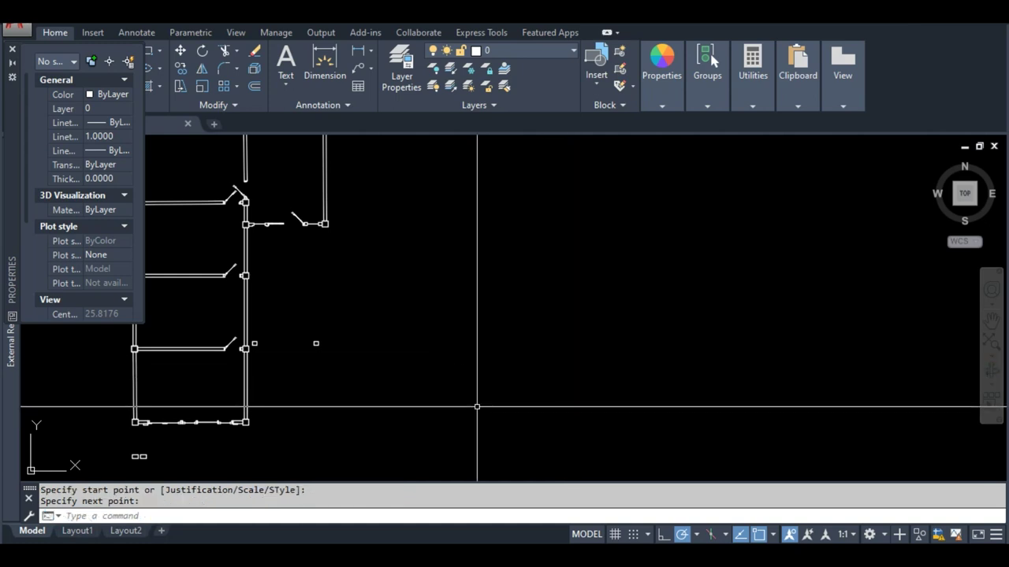
{"action": "scroll", "coordinate": [475, 405], "scroll_direction": "up", "scroll_amount": 2}
{"action": "middle_click_drag", "start_coordinate": [461, 378], "coordinate": [572, 373]}
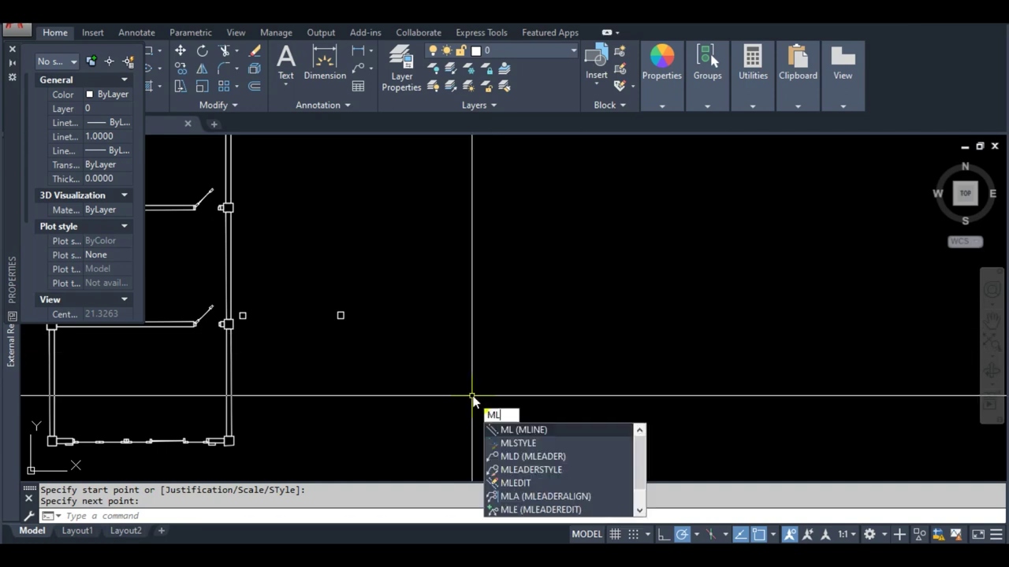
Start MLINE with Zero justification and scale 0.15.
{"action": "key", "text": "Return"}
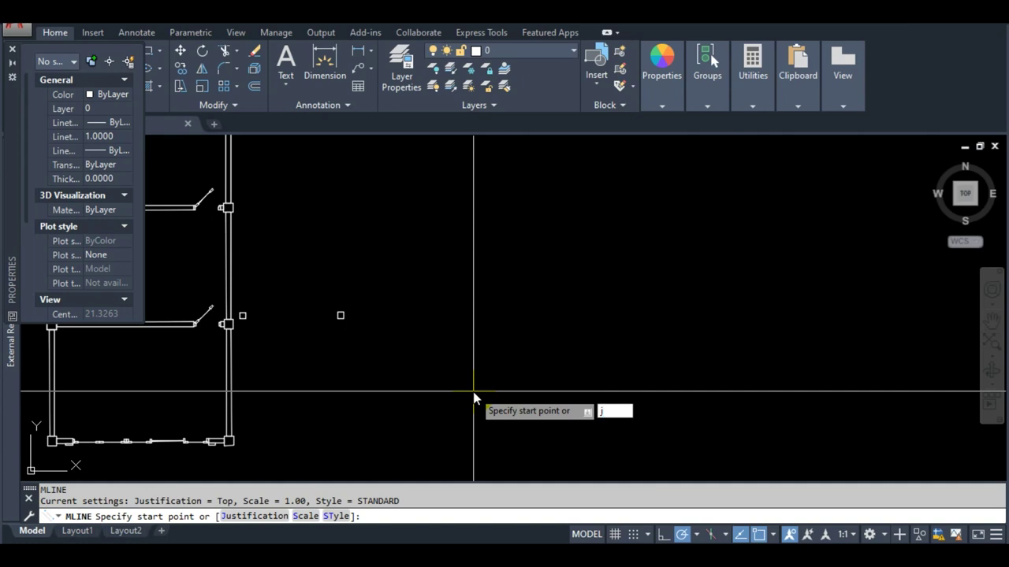
{"action": "key", "text": "Return"}
{"action": "type", "text": "z"}
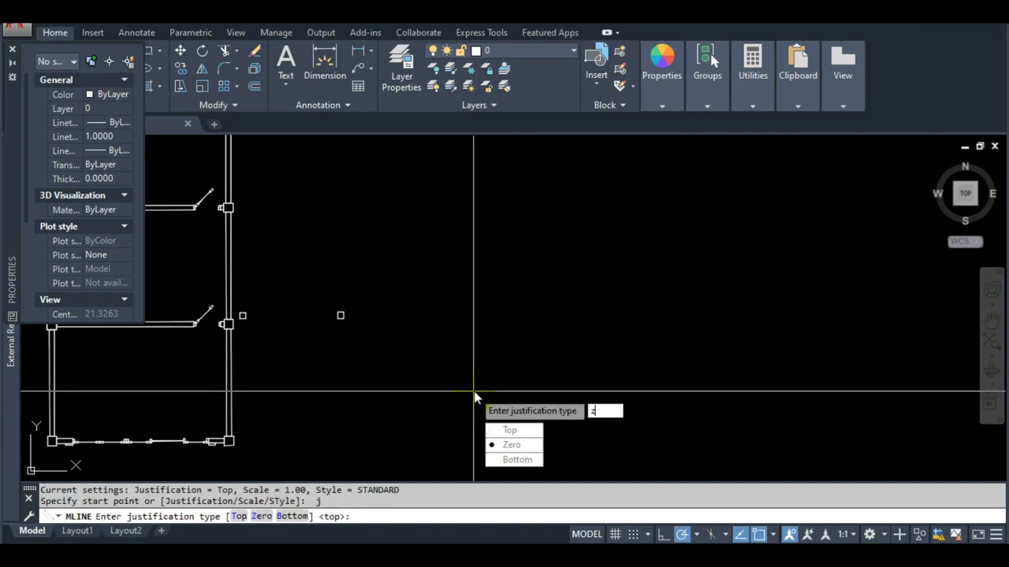
{"action": "key", "text": "Return"}
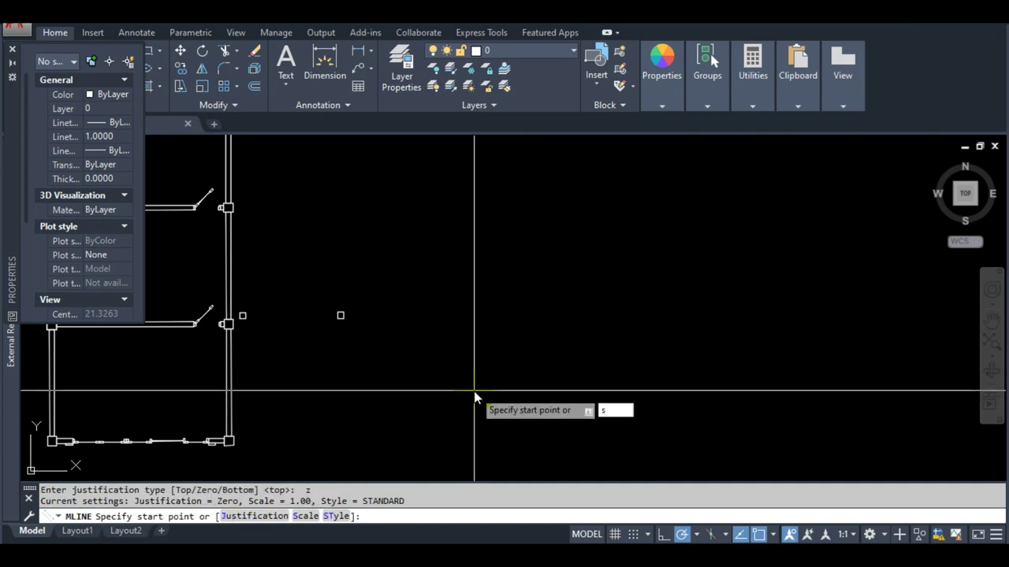
{"action": "key", "text": "Return"}
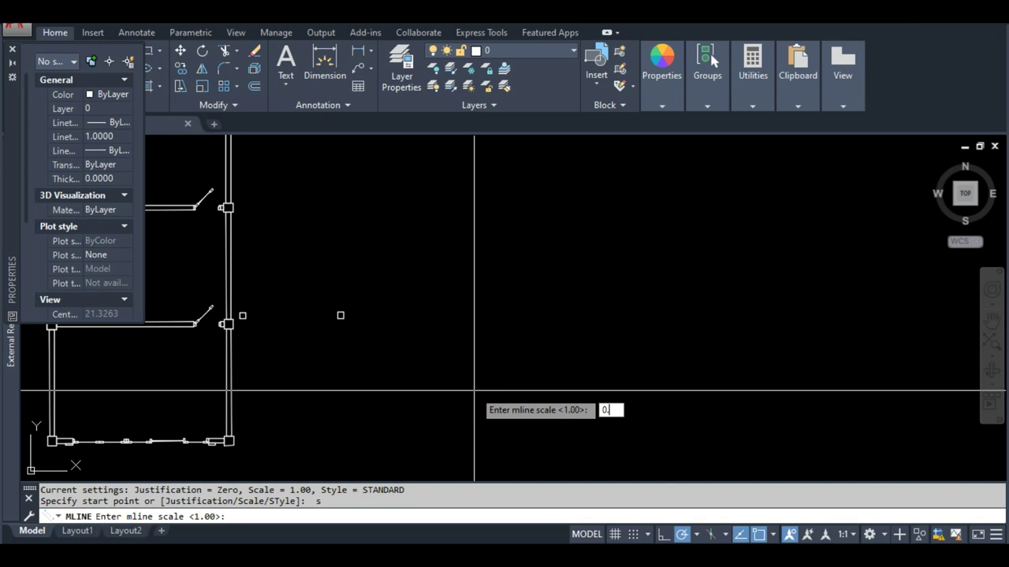
{"action": "key", "text": "Return"}
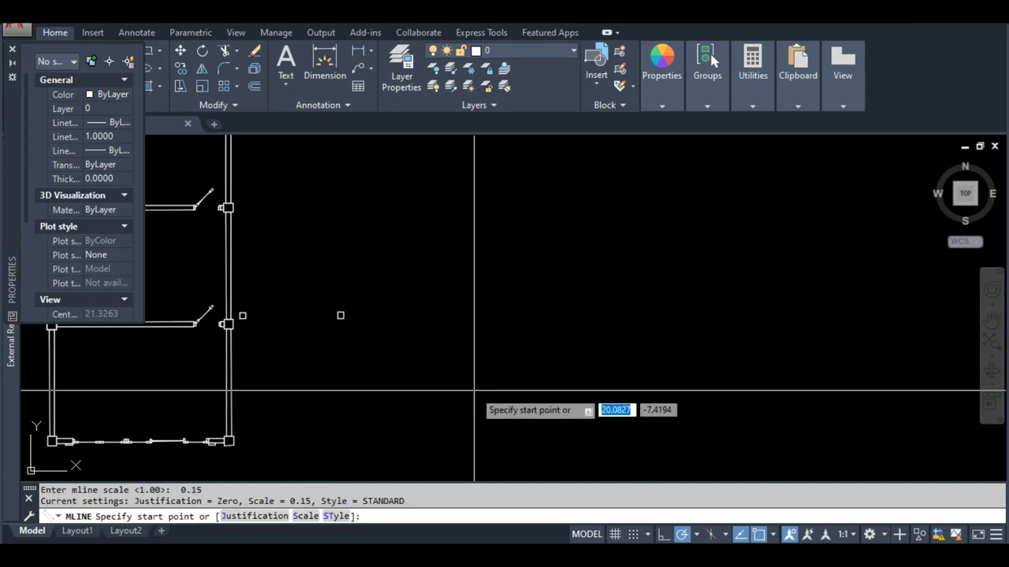
Draw a test multiline beside the plan, undo one segment, then add a 5-unit segment.
{"action": "left_click", "coordinate": [473, 390]}
{"action": "scroll", "coordinate": [597, 403], "scroll_direction": "up", "scroll_amount": 4}
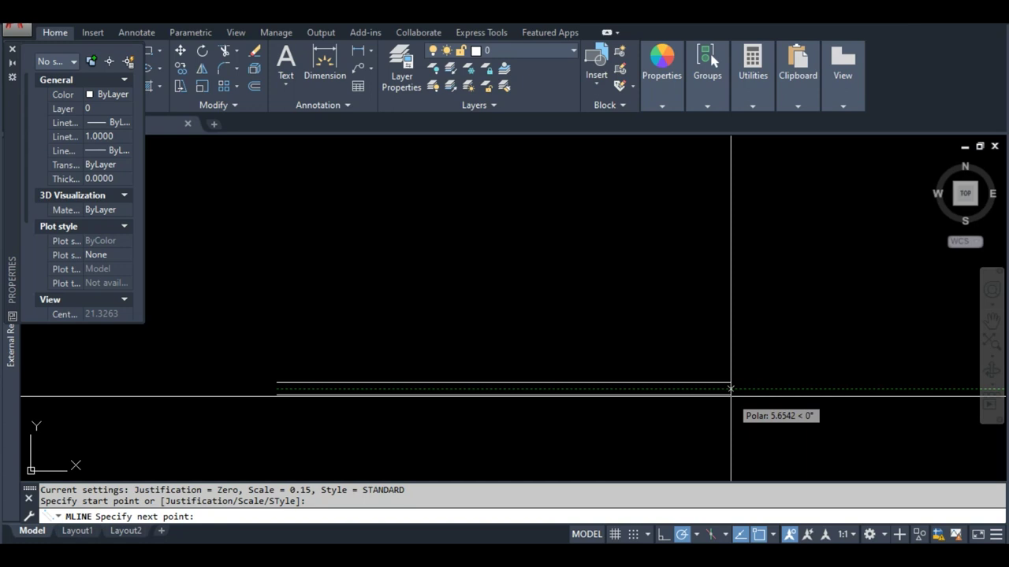
{"action": "left_click", "coordinate": [730, 388]}
{"action": "scroll", "coordinate": [729, 317], "scroll_direction": "down", "scroll_amount": 4}
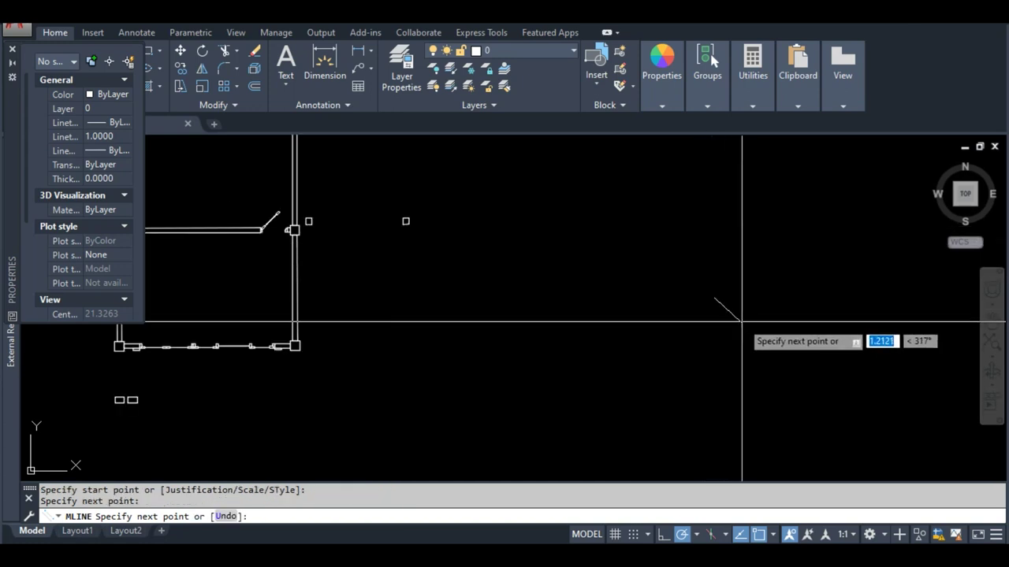
{"action": "key", "text": "ctrl+z"}
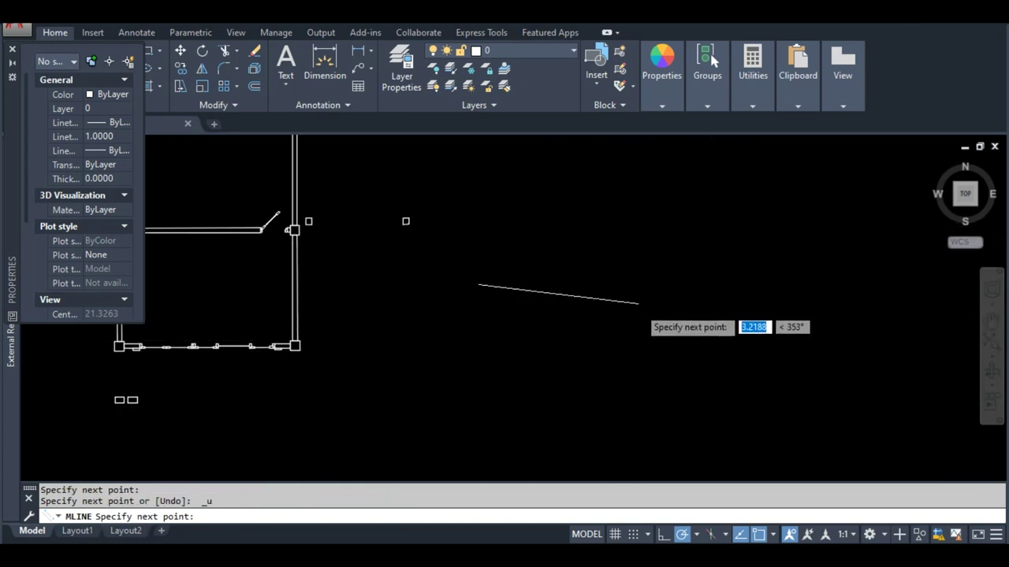
{"action": "scroll", "coordinate": [639, 303], "scroll_direction": "down", "scroll_amount": 3}
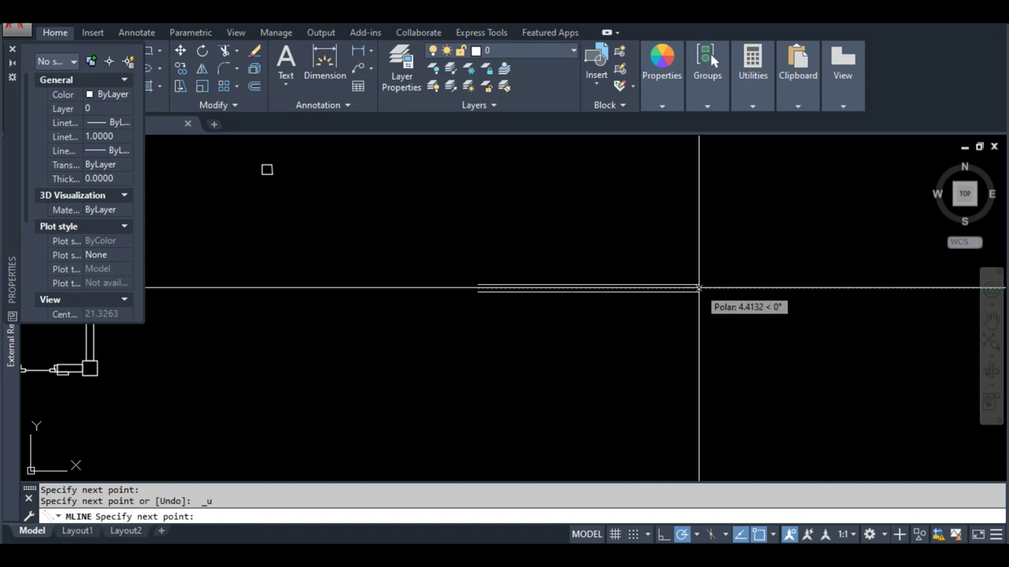
{"action": "type", "text": "5"}
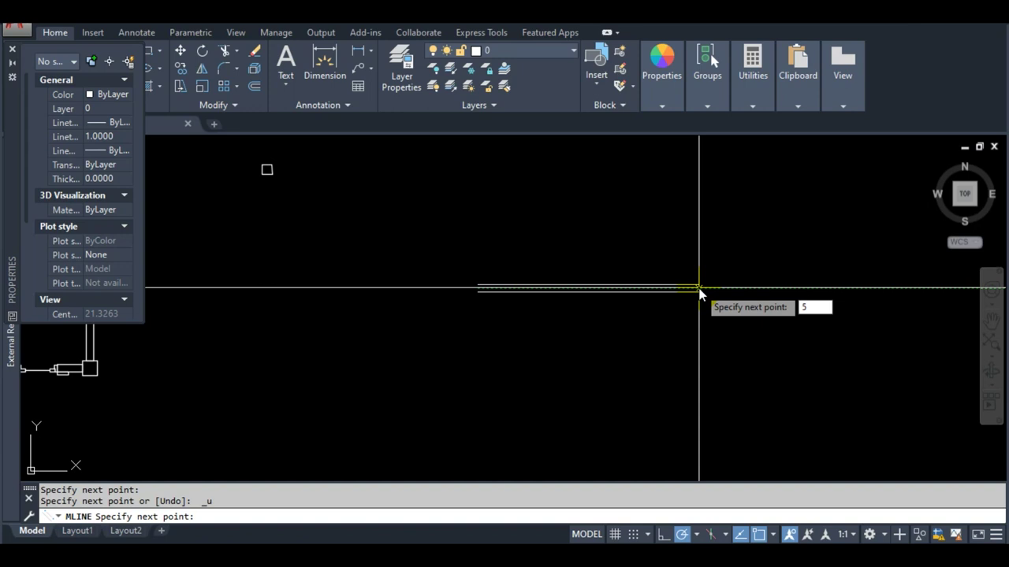
{"action": "key", "text": "Return"}
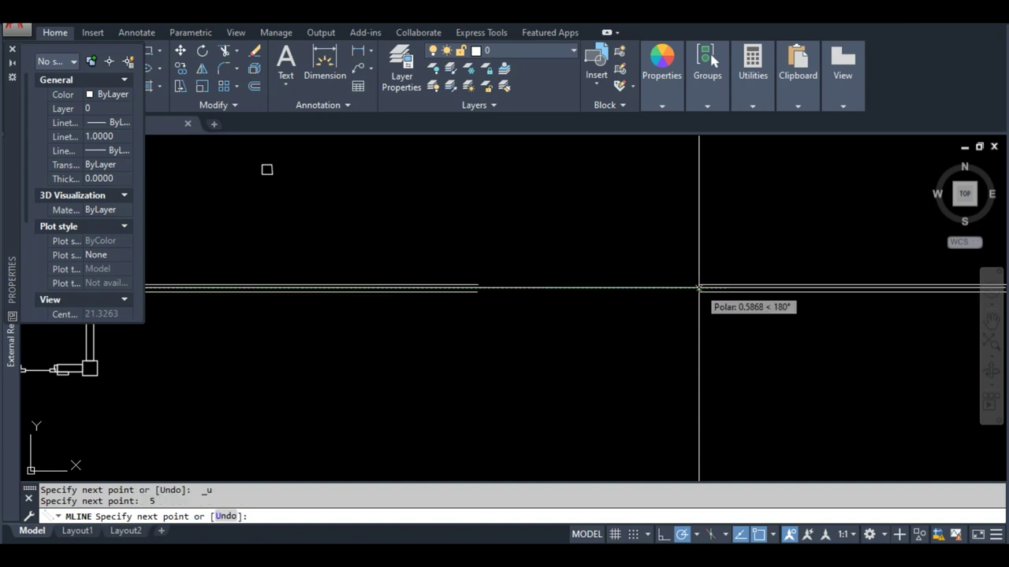
{"action": "scroll", "coordinate": [597, 349], "scroll_direction": "down", "scroll_amount": 5}
{"action": "scroll", "coordinate": [650, 276], "scroll_direction": "up", "scroll_amount": 4}
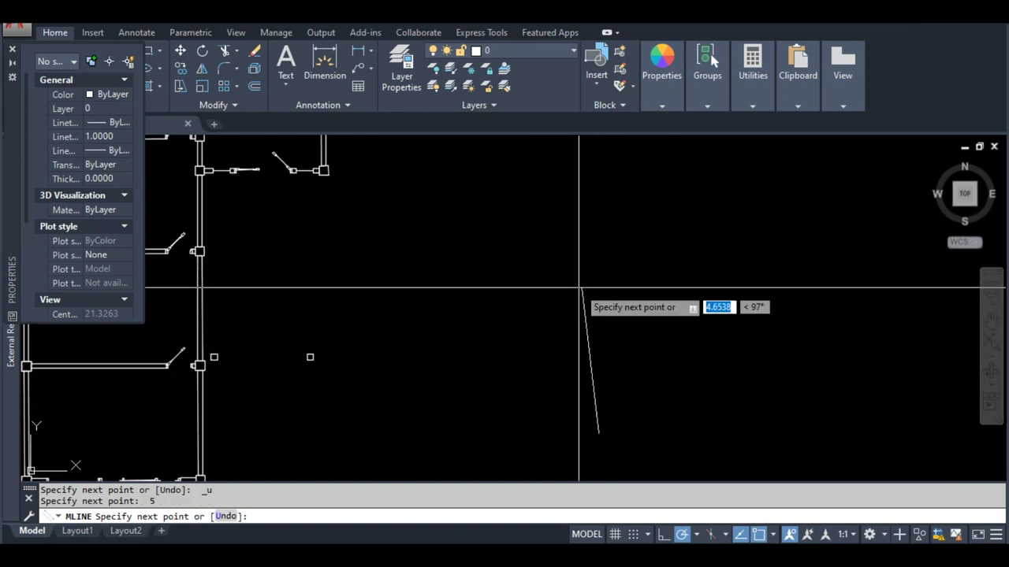
{"action": "scroll", "coordinate": [597, 303], "scroll_direction": "down", "scroll_amount": 2}
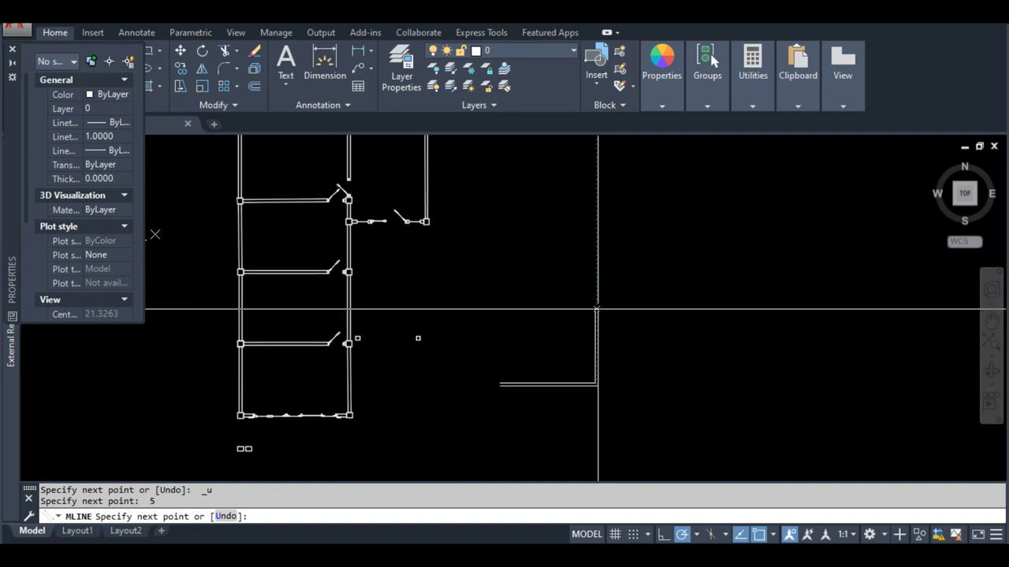
{"action": "scroll", "coordinate": [603, 323], "scroll_direction": "down", "scroll_amount": 2}
{"action": "left_click", "coordinate": [225, 516]}
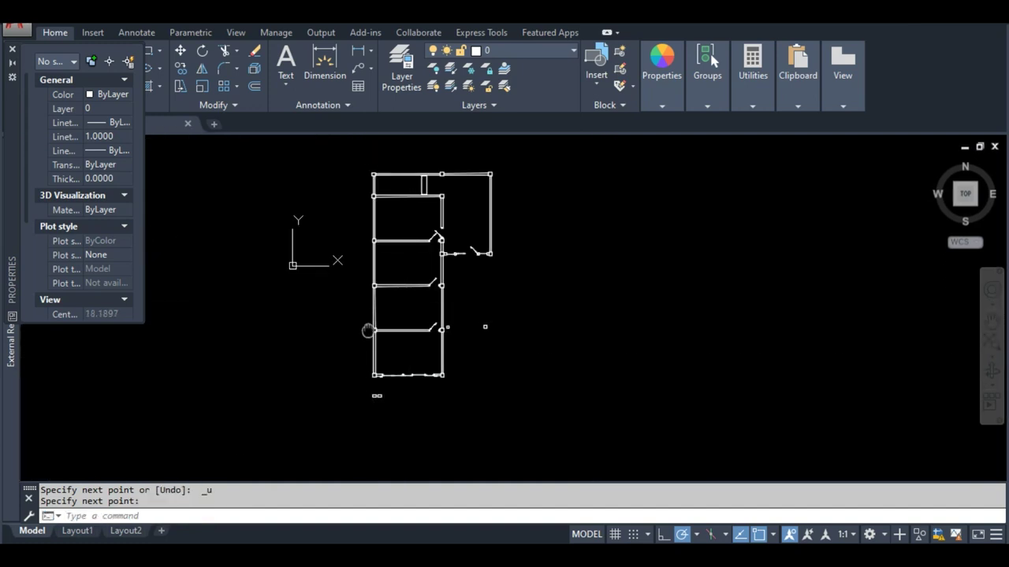
Pan and zoom to bring the whole floor plan into view.
{"action": "middle_click_drag", "start_coordinate": [365, 329], "coordinate": [421, 327]}
{"action": "scroll", "coordinate": [441, 299], "scroll_direction": "up", "scroll_amount": 2}
{"action": "scroll", "coordinate": [416, 262], "scroll_direction": "down", "scroll_amount": 4}
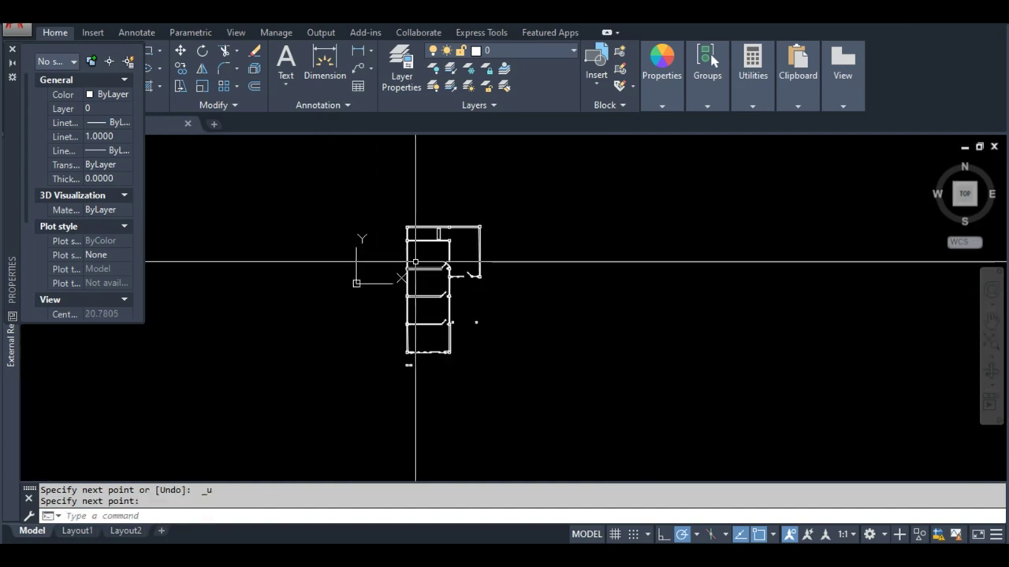
{"action": "scroll", "coordinate": [415, 262], "scroll_direction": "up", "scroll_amount": 2}
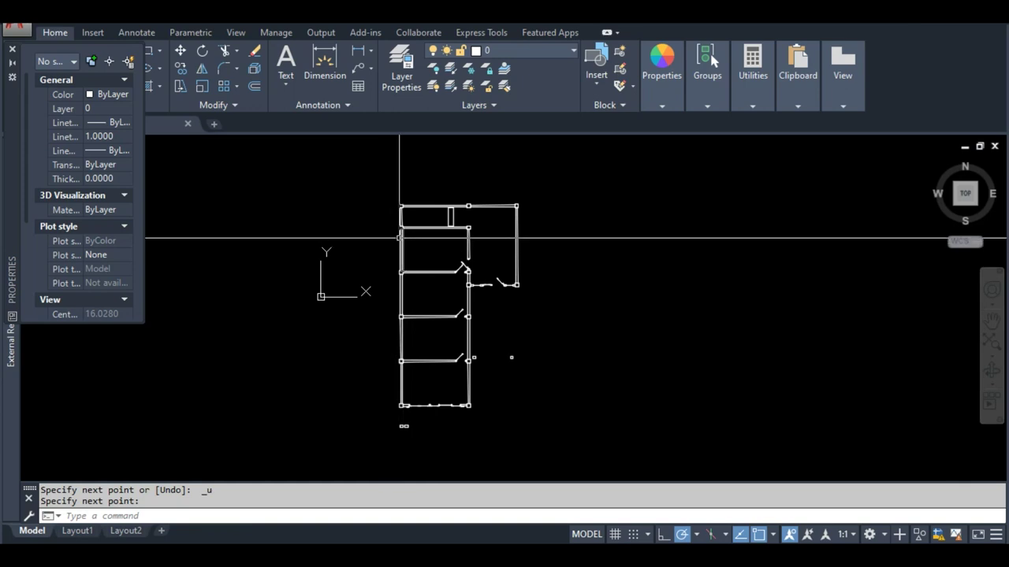
{"action": "scroll", "coordinate": [403, 239], "scroll_direction": "up", "scroll_amount": 2}
{"action": "scroll", "coordinate": [406, 241], "scroll_direction": "down", "scroll_amount": 4}
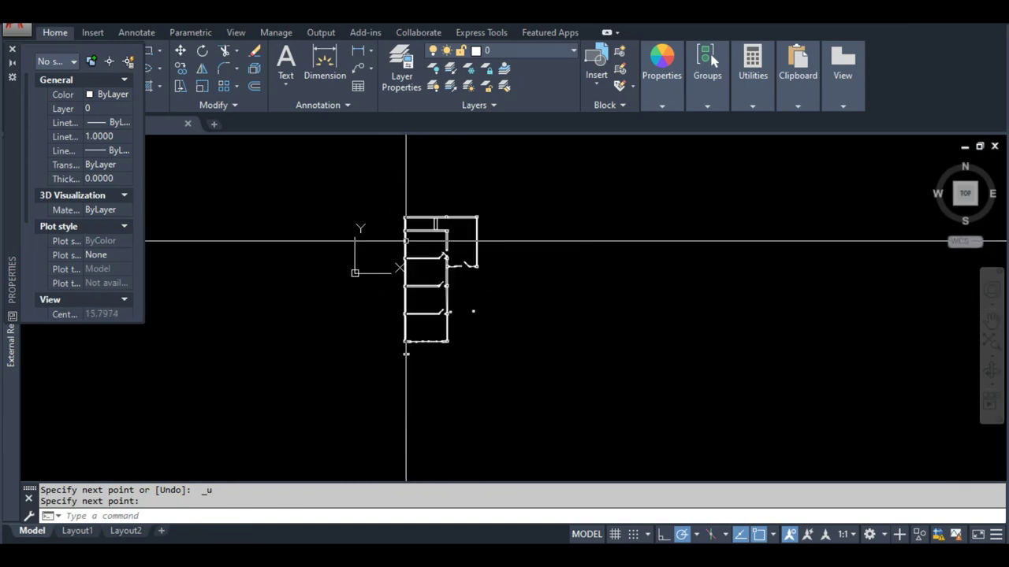
{"action": "scroll", "coordinate": [405, 244], "scroll_direction": "up", "scroll_amount": 2}
{"action": "scroll", "coordinate": [387, 286], "scroll_direction": "down", "scroll_amount": 2}
{"action": "scroll", "coordinate": [390, 286], "scroll_direction": "down", "scroll_amount": 3}
{"action": "scroll", "coordinate": [396, 286], "scroll_direction": "up", "scroll_amount": 3}
{"action": "scroll", "coordinate": [366, 260], "scroll_direction": "up", "scroll_amount": 2}
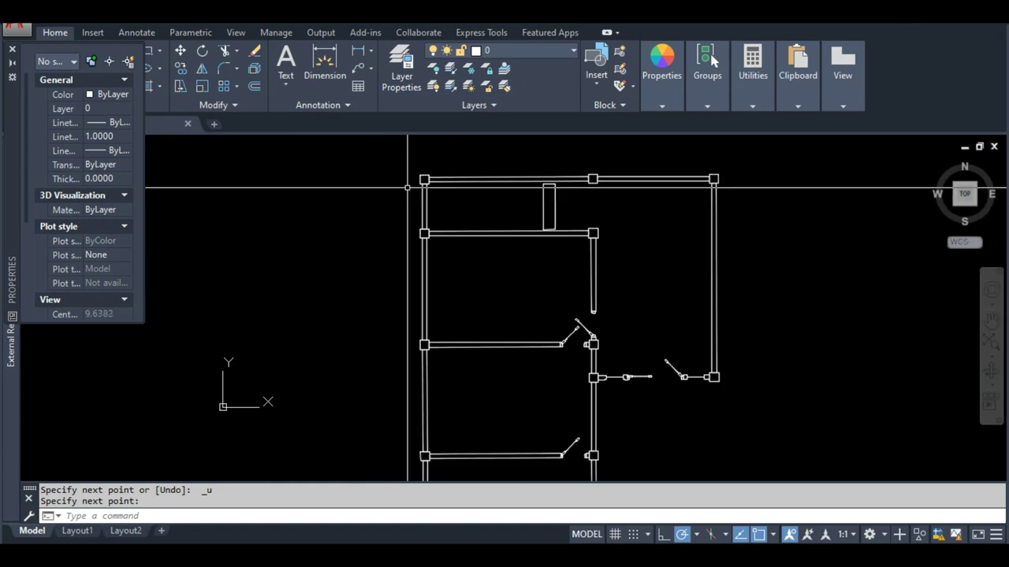
{"action": "scroll", "coordinate": [464, 325], "scroll_direction": "down", "scroll_amount": 2}
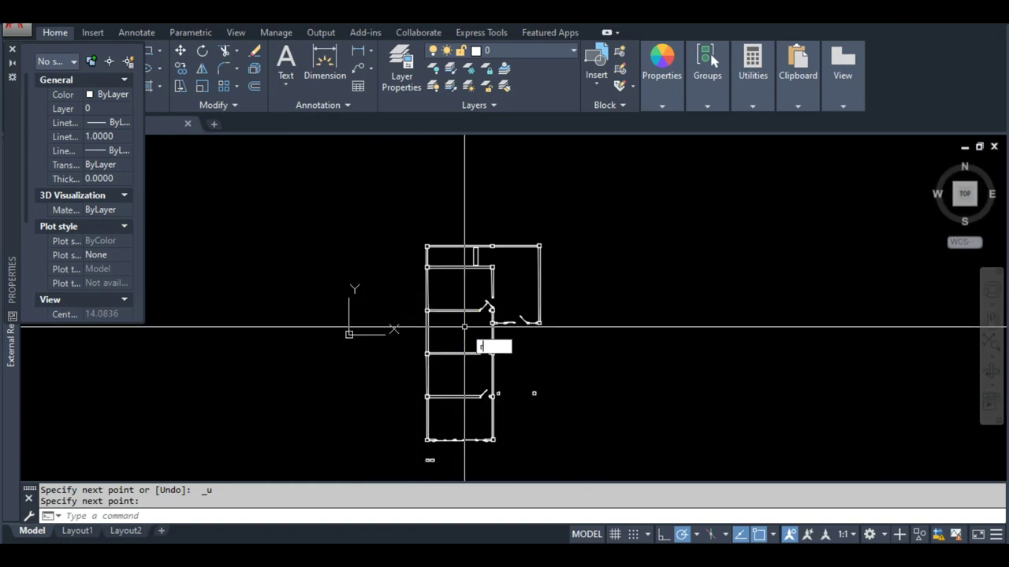
Run REG, window-select the entire plan, and convert its outlines into 102 regions.
{"action": "type", "text": "eg"}
{"action": "key", "text": "Return"}
{"action": "left_click", "coordinate": [408, 228]}
{"action": "left_click", "coordinate": [569, 456]}
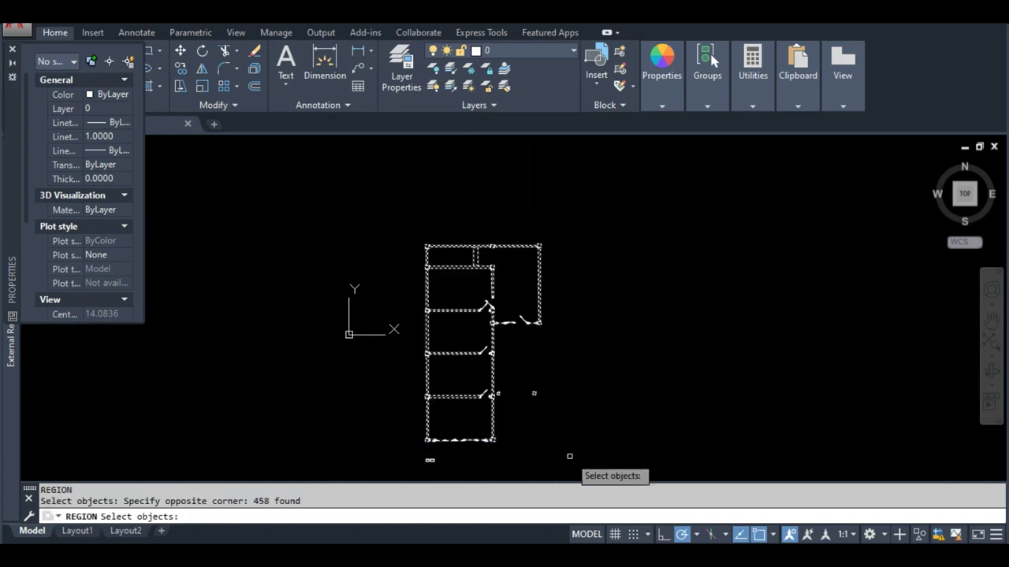
{"action": "key", "text": "Return"}
{"action": "scroll", "coordinate": [534, 392], "scroll_direction": "up", "scroll_amount": 3}
{"action": "scroll", "coordinate": [586, 342], "scroll_direction": "up", "scroll_amount": 2}
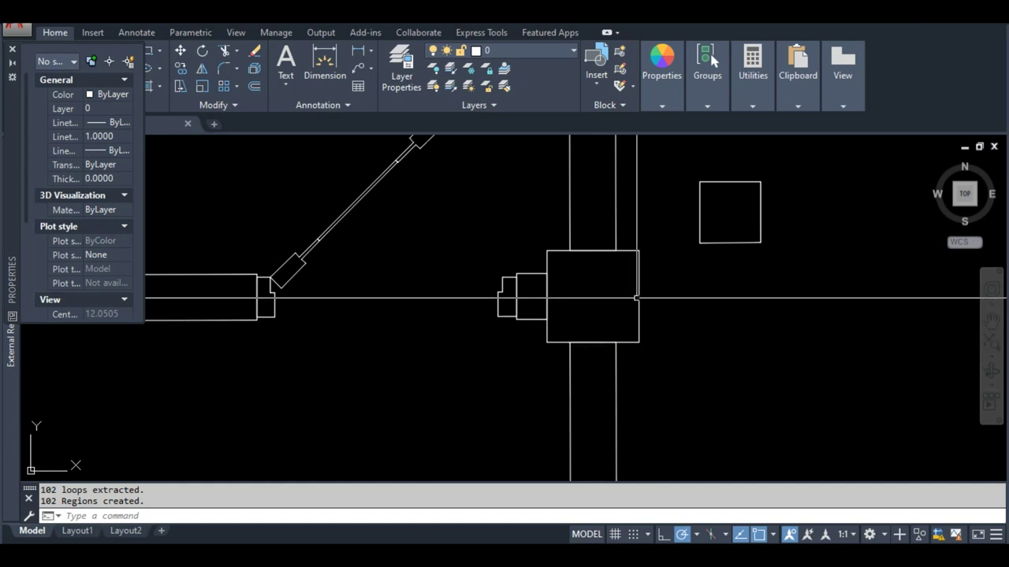
{"action": "scroll", "coordinate": [641, 298], "scroll_direction": "down", "scroll_amount": 1}
{"action": "scroll", "coordinate": [500, 308], "scroll_direction": "down", "scroll_amount": 3}
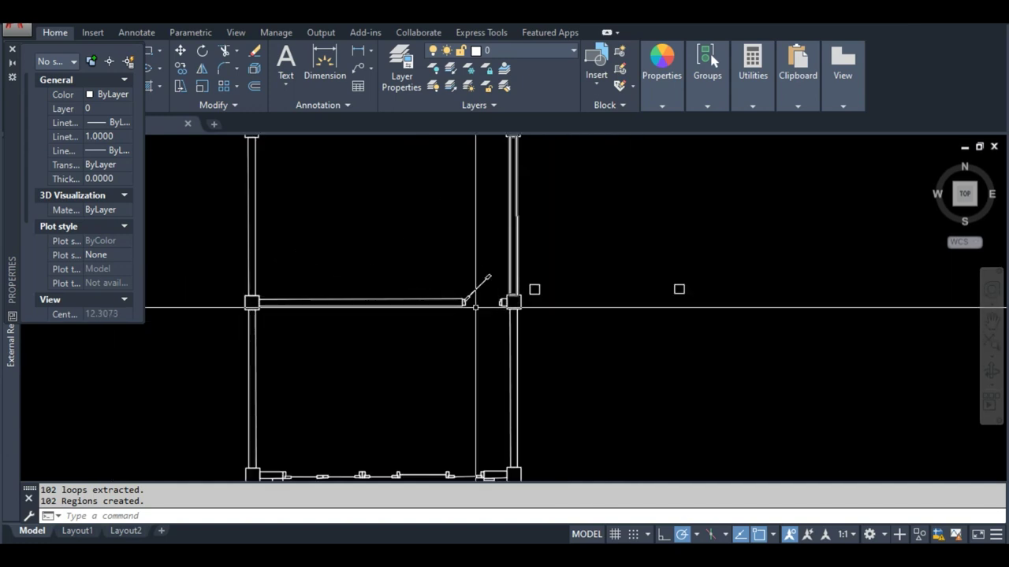
{"action": "scroll", "coordinate": [428, 316], "scroll_direction": "down", "scroll_amount": 2}
{"action": "middle_click_drag", "start_coordinate": [428, 284], "coordinate": [439, 305]}
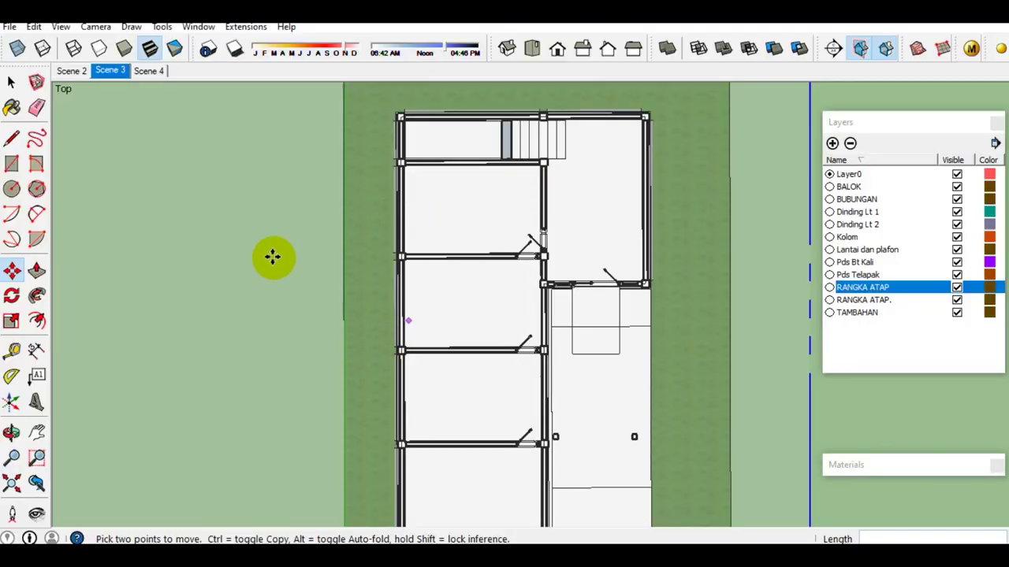
Switch the camera to perspective and orbit to a tilted 3D view of the house front.
{"action": "scroll", "coordinate": [291, 265], "scroll_direction": "down", "scroll_amount": 1}
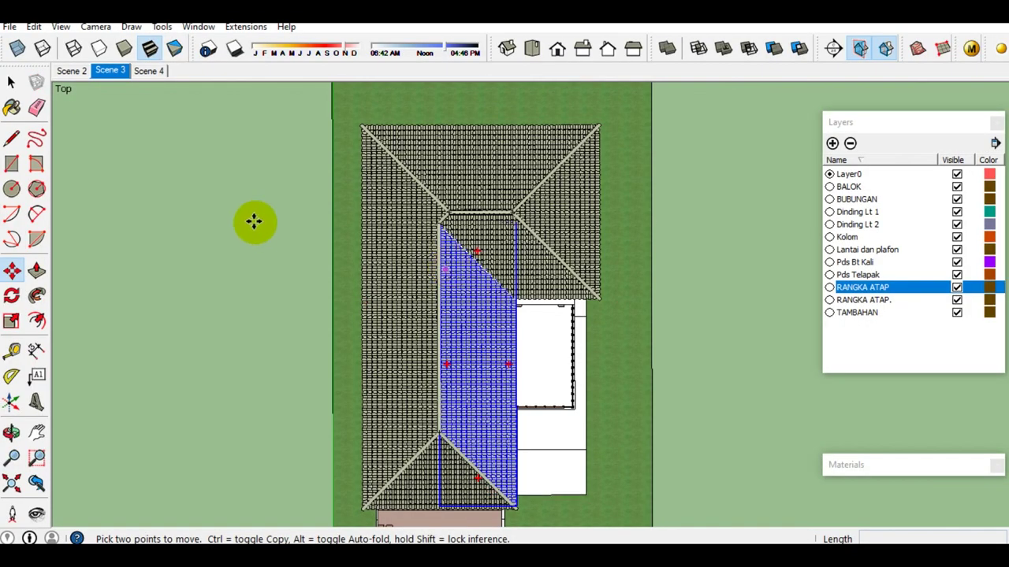
{"action": "left_click", "coordinate": [95, 27]}
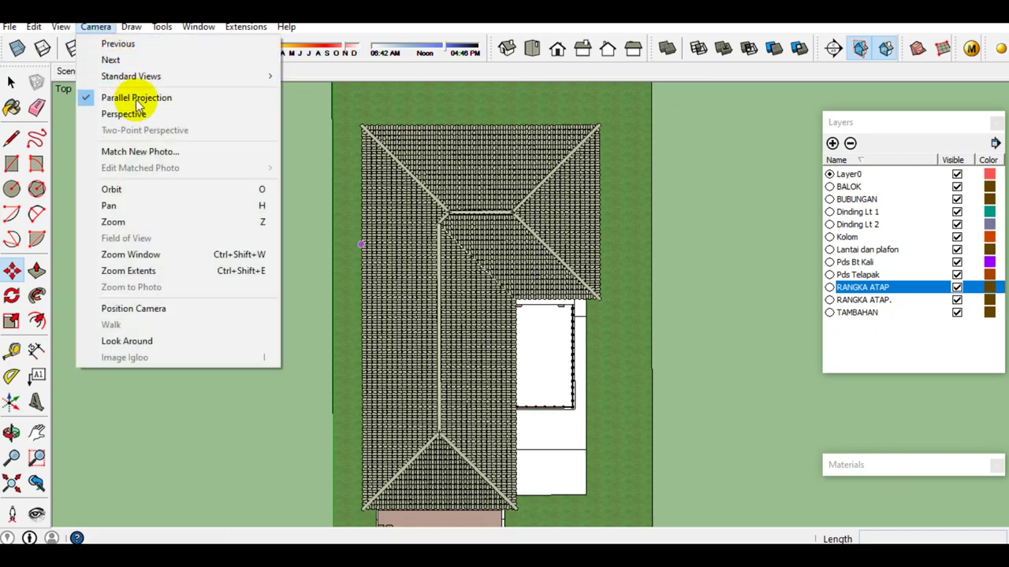
{"action": "left_click", "coordinate": [123, 114]}
{"action": "middle_click_drag", "start_coordinate": [370, 239], "coordinate": [79, 72]}
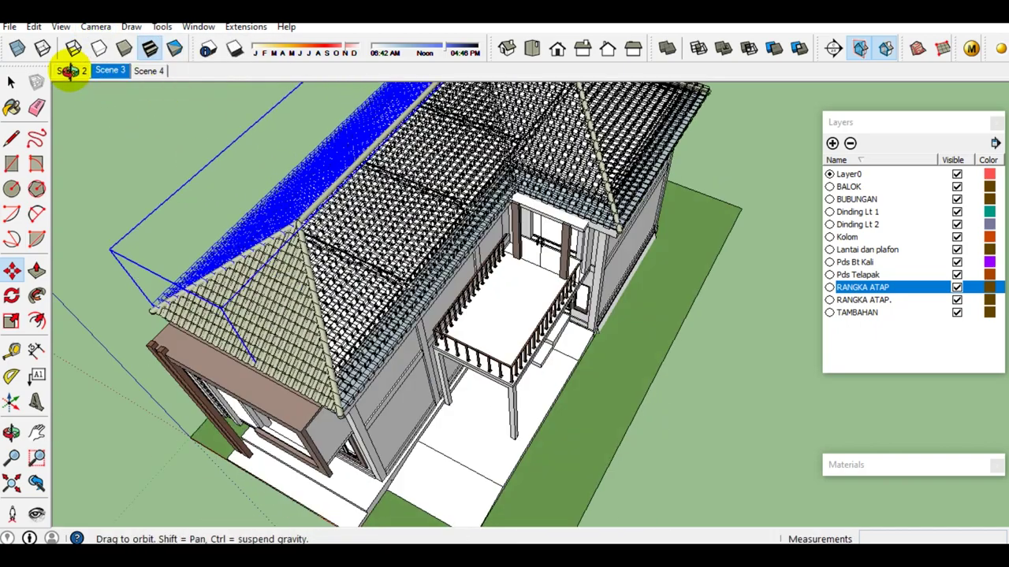
{"action": "mouse_move", "coordinate": [479, 342]}
{"action": "middle_mouse_down"}
{"action": "mouse_move", "coordinate": [564, 339]}
{"action": "mouse_move", "coordinate": [742, 256]}
{"action": "mouse_move", "coordinate": [713, 213]}
{"action": "middle_mouse_up"}
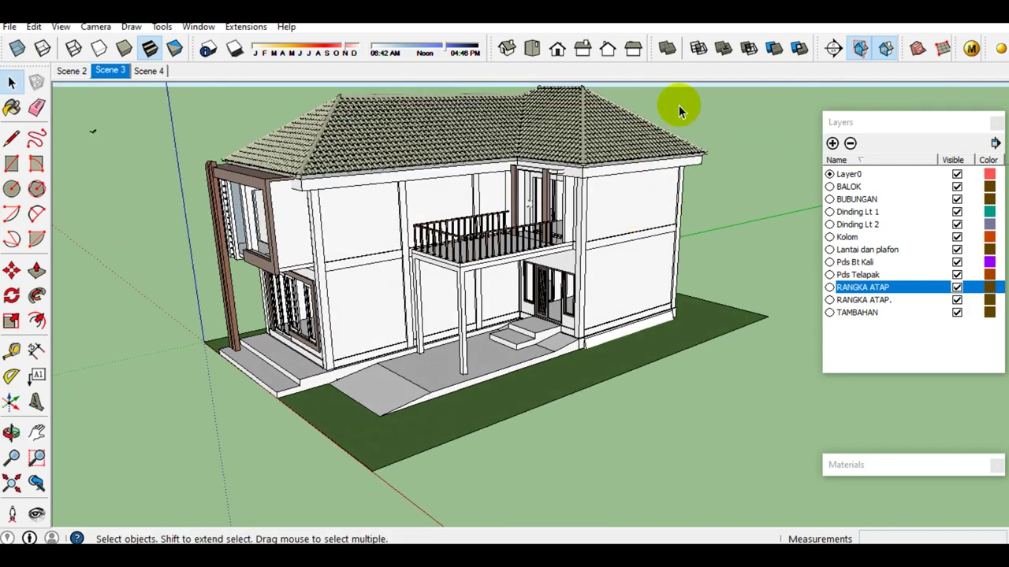
Place a section plane on the side wall and move it into the house interior.
{"action": "left_click", "coordinate": [833, 48]}
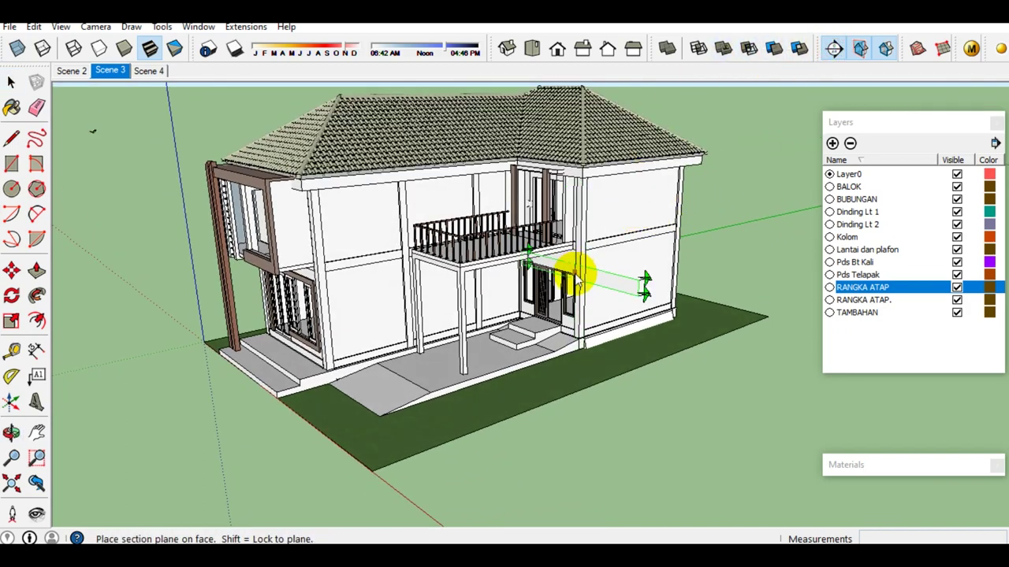
{"action": "left_click", "coordinate": [597, 276]}
{"action": "mouse_move", "coordinate": [563, 288]}
{"action": "middle_mouse_down"}
{"action": "mouse_move", "coordinate": [719, 342]}
{"action": "mouse_move", "coordinate": [692, 337]}
{"action": "middle_mouse_up"}
{"action": "left_click", "coordinate": [685, 334]}
{"action": "scroll", "coordinate": [682, 343], "scroll_direction": "up", "scroll_amount": 2}
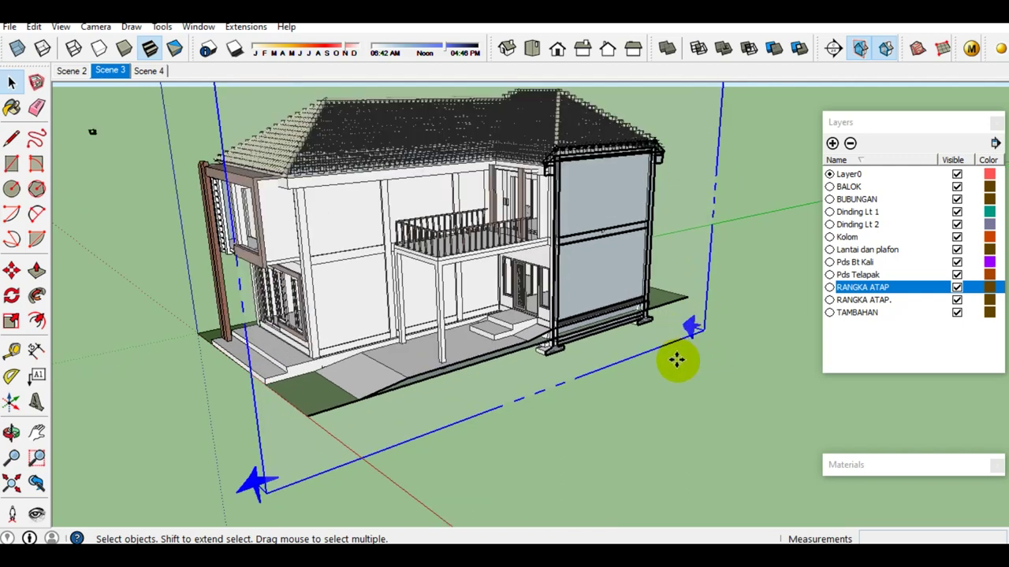
{"action": "key", "text": "m"}
{"action": "left_click_drag", "start_coordinate": [654, 331], "coordinate": [597, 303]}
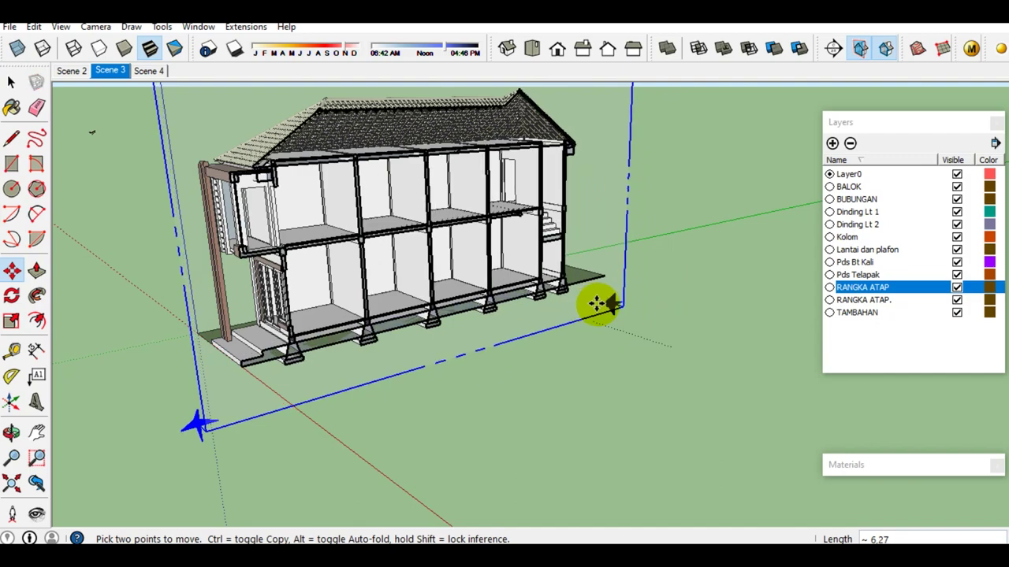
{"action": "key", "text": "space"}
{"action": "mouse_move", "coordinate": [333, 198]}
{"action": "middle_mouse_down"}
{"action": "mouse_move", "coordinate": [313, 166]}
{"action": "mouse_move", "coordinate": [581, 164]}
{"action": "mouse_move", "coordinate": [563, 191]}
{"action": "middle_mouse_up"}
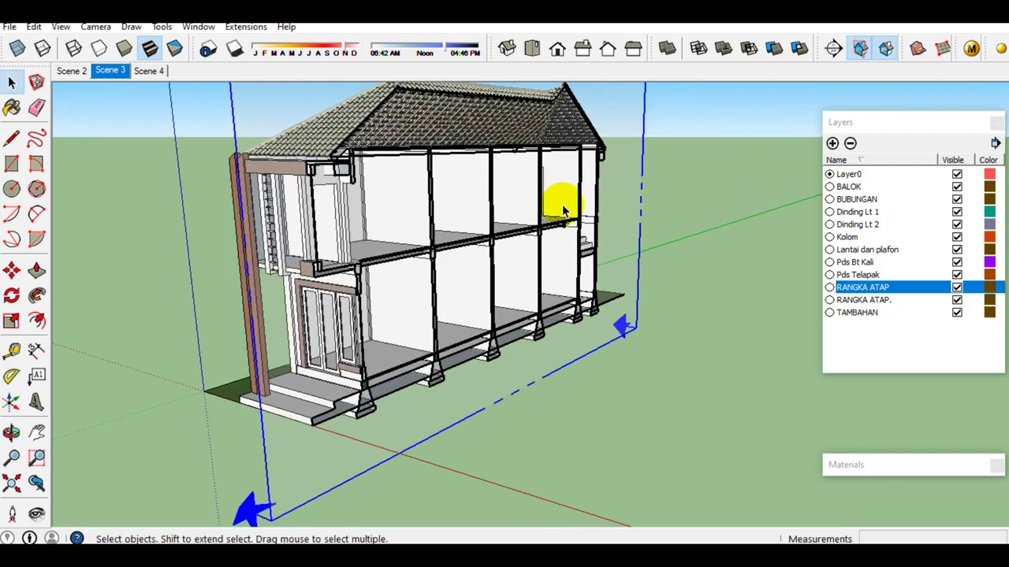
{"action": "mouse_move", "coordinate": [457, 214]}
{"action": "middle_mouse_down"}
{"action": "mouse_move", "coordinate": [614, 230]}
{"action": "mouse_move", "coordinate": [236, 219]}
{"action": "mouse_move", "coordinate": [289, 220]}
{"action": "middle_mouse_up"}
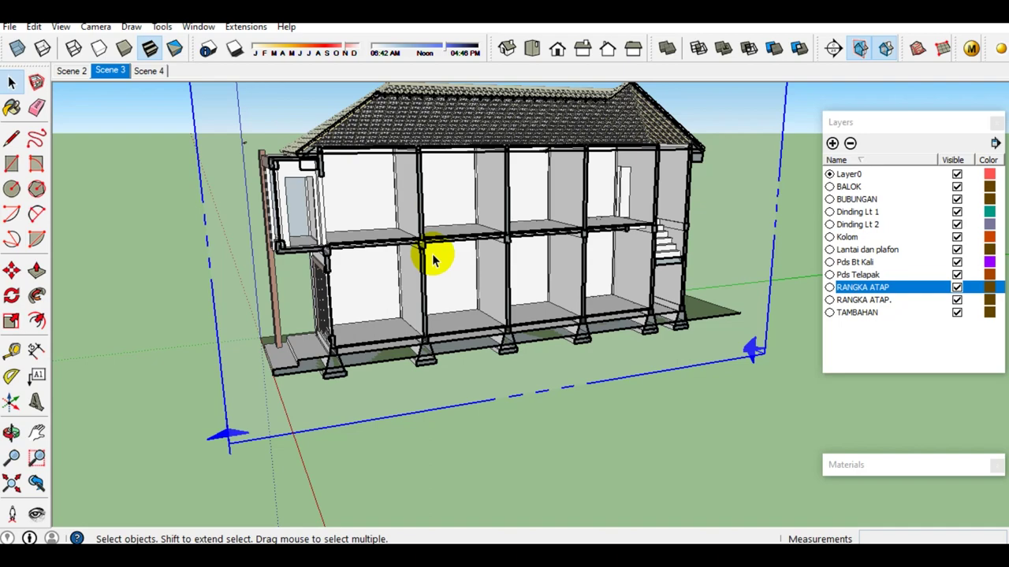
{"action": "mouse_move", "coordinate": [395, 255]}
{"action": "middle_mouse_down"}
{"action": "mouse_move", "coordinate": [557, 231]}
{"action": "mouse_move", "coordinate": [736, 315]}
{"action": "mouse_move", "coordinate": [668, 332]}
{"action": "mouse_move", "coordinate": [405, 288]}
{"action": "mouse_move", "coordinate": [326, 263]}
{"action": "mouse_move", "coordinate": [74, 264]}
{"action": "mouse_move", "coordinate": [89, 263]}
{"action": "middle_mouse_up"}
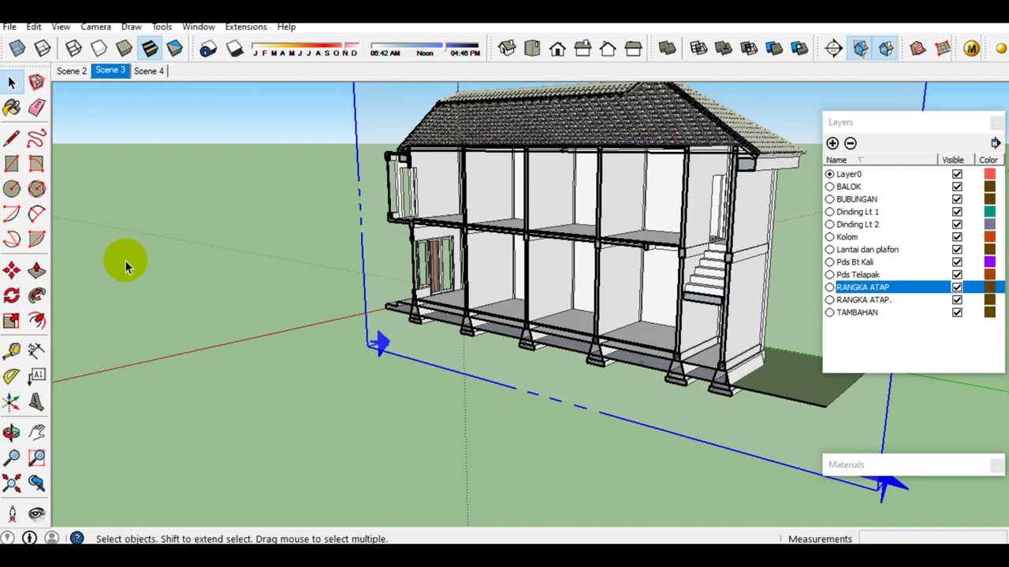
{"action": "mouse_move", "coordinate": [338, 323]}
{"action": "middle_mouse_down"}
{"action": "mouse_move", "coordinate": [608, 349]}
{"action": "mouse_move", "coordinate": [646, 338]}
{"action": "middle_mouse_up"}
{"action": "mouse_move", "coordinate": [426, 315]}
{"action": "middle_mouse_down"}
{"action": "mouse_move", "coordinate": [630, 315]}
{"action": "mouse_move", "coordinate": [434, 289]}
{"action": "mouse_move", "coordinate": [235, 323]}
{"action": "mouse_move", "coordinate": [220, 338]}
{"action": "middle_mouse_up"}
{"action": "mouse_move", "coordinate": [361, 330]}
{"action": "middle_mouse_down"}
{"action": "mouse_move", "coordinate": [162, 360]}
{"action": "mouse_move", "coordinate": [175, 351]}
{"action": "middle_mouse_up"}
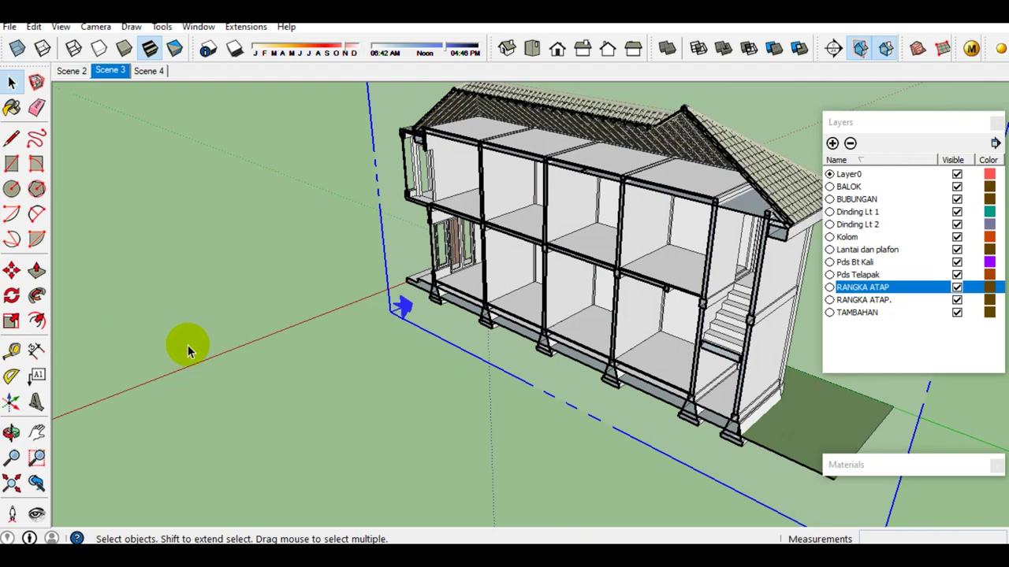
{"action": "key", "text": "m"}
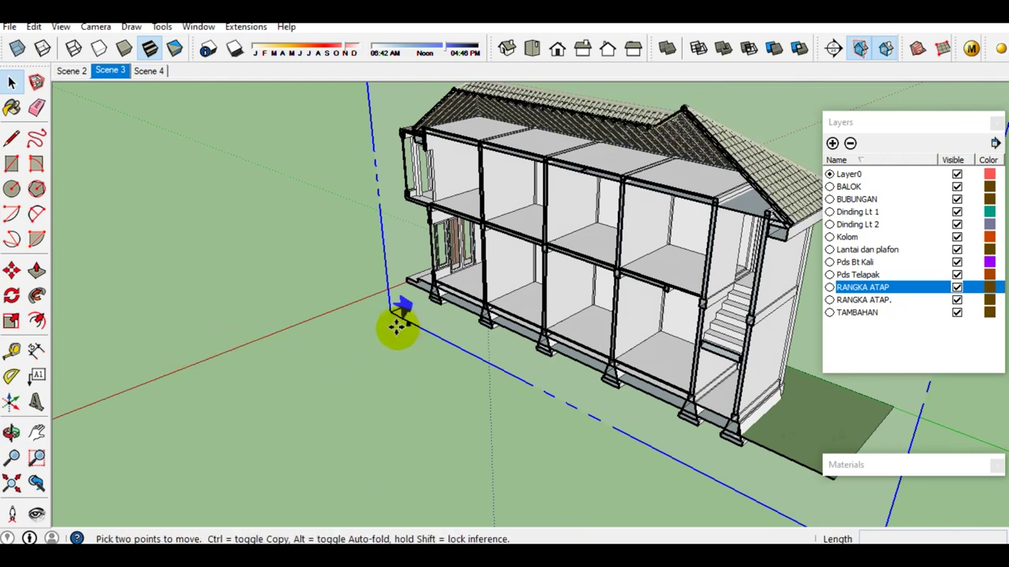
{"action": "left_click", "coordinate": [398, 326]}
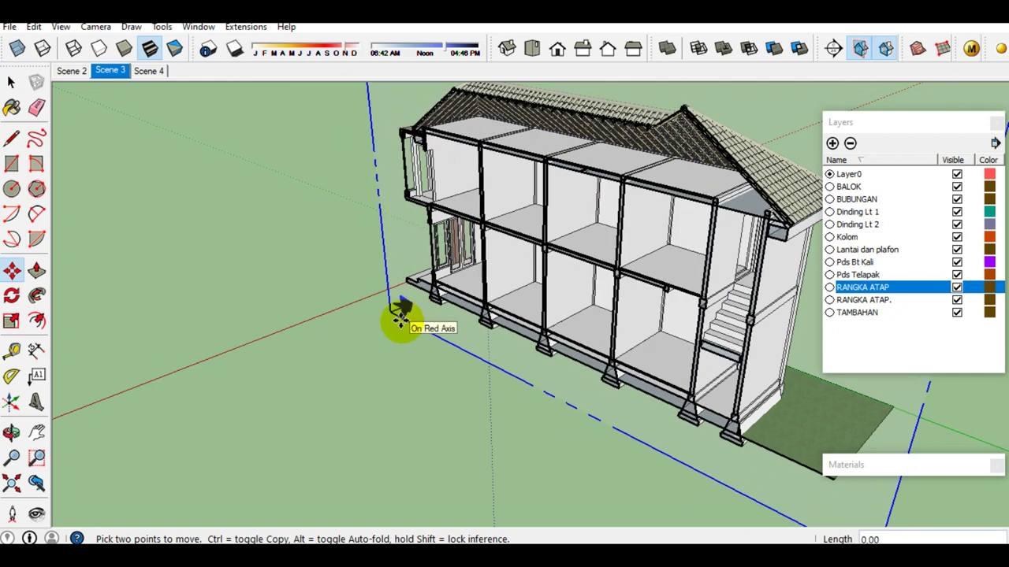
{"action": "key", "text": "space"}
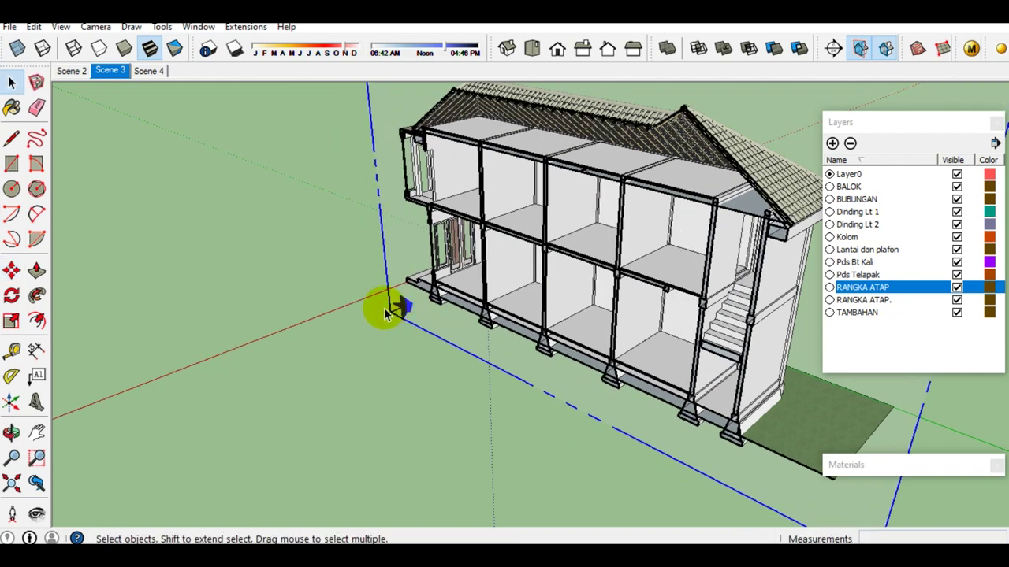
{"action": "mouse_move", "coordinate": [461, 251]}
{"action": "middle_mouse_down"}
{"action": "mouse_move", "coordinate": [645, 254]}
{"action": "mouse_move", "coordinate": [531, 252]}
{"action": "mouse_move", "coordinate": [799, 218]}
{"action": "middle_mouse_up"}
{"action": "scroll", "coordinate": [507, 264], "scroll_direction": "up", "scroll_amount": 2}
{"action": "scroll", "coordinate": [499, 264], "scroll_direction": "up", "scroll_amount": 2}
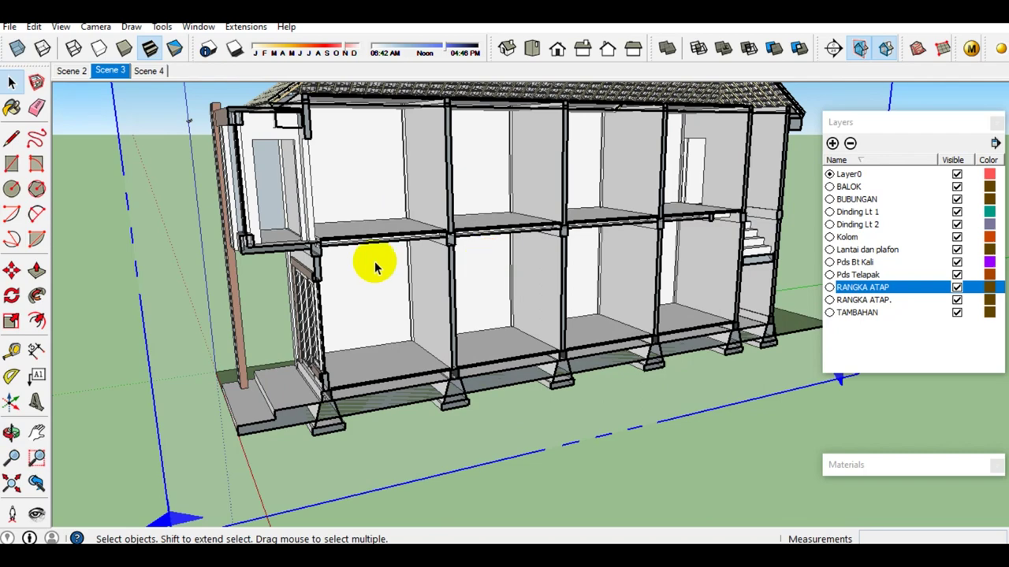
{"action": "mouse_move", "coordinate": [662, 240]}
{"action": "middle_mouse_down"}
{"action": "mouse_move", "coordinate": [587, 257]}
{"action": "mouse_move", "coordinate": [349, 199]}
{"action": "mouse_move", "coordinate": [307, 207]}
{"action": "middle_mouse_up"}
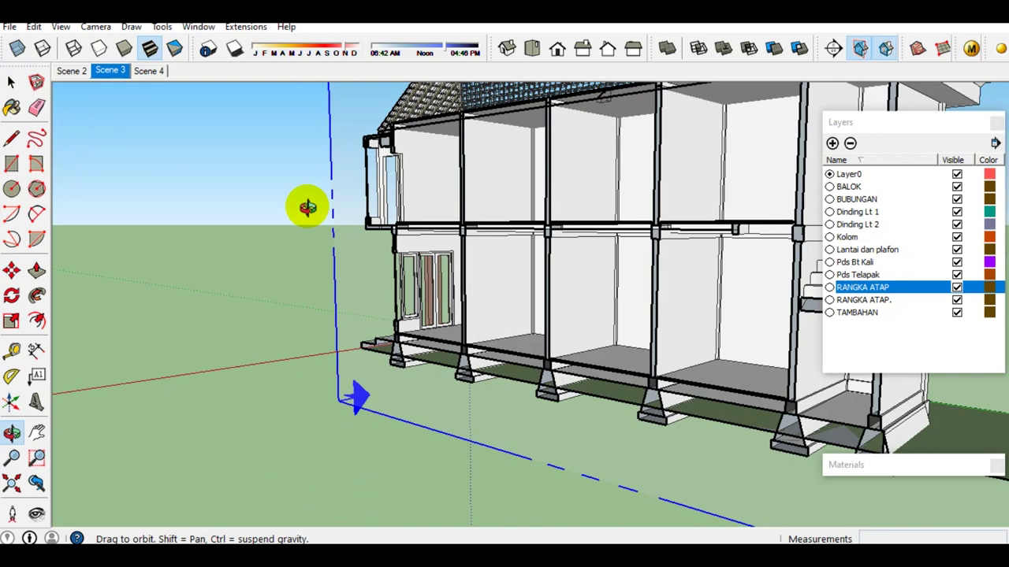
{"action": "mouse_move", "coordinate": [307, 208]}
{"action": "left_mouse_down"}
{"action": "mouse_move", "coordinate": [455, 146]}
{"action": "mouse_move", "coordinate": [635, 212]}
{"action": "mouse_move", "coordinate": [646, 292]}
{"action": "mouse_move", "coordinate": [384, 281]}
{"action": "mouse_move", "coordinate": [704, 270]}
{"action": "left_mouse_up"}
{"action": "mouse_move", "coordinate": [513, 193]}
{"action": "left_mouse_down"}
{"action": "mouse_move", "coordinate": [556, 196]}
{"action": "mouse_move", "coordinate": [387, 197]}
{"action": "left_mouse_up"}
{"action": "key", "text": "space"}
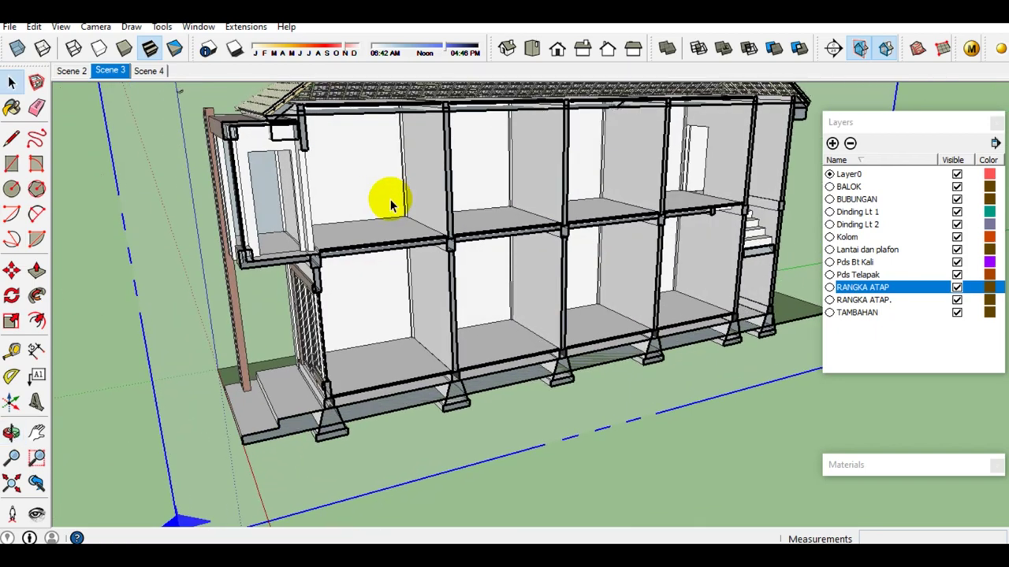
{"action": "middle_click_drag", "start_coordinate": [468, 202], "coordinate": [607, 214]}
{"action": "mouse_move", "coordinate": [607, 214]}
{"action": "left_mouse_down"}
{"action": "mouse_move", "coordinate": [399, 215]}
{"action": "mouse_move", "coordinate": [74, 182]}
{"action": "mouse_move", "coordinate": [480, 202]}
{"action": "mouse_move", "coordinate": [497, 218]}
{"action": "mouse_move", "coordinate": [510, 284]}
{"action": "mouse_move", "coordinate": [473, 292]}
{"action": "mouse_move", "coordinate": [338, 286]}
{"action": "left_mouse_up"}
{"action": "left_click_drag", "start_coordinate": [289, 263], "coordinate": [492, 200]}
{"action": "key", "text": "space"}
{"action": "middle_click_drag", "start_coordinate": [493, 211], "coordinate": [563, 214]}
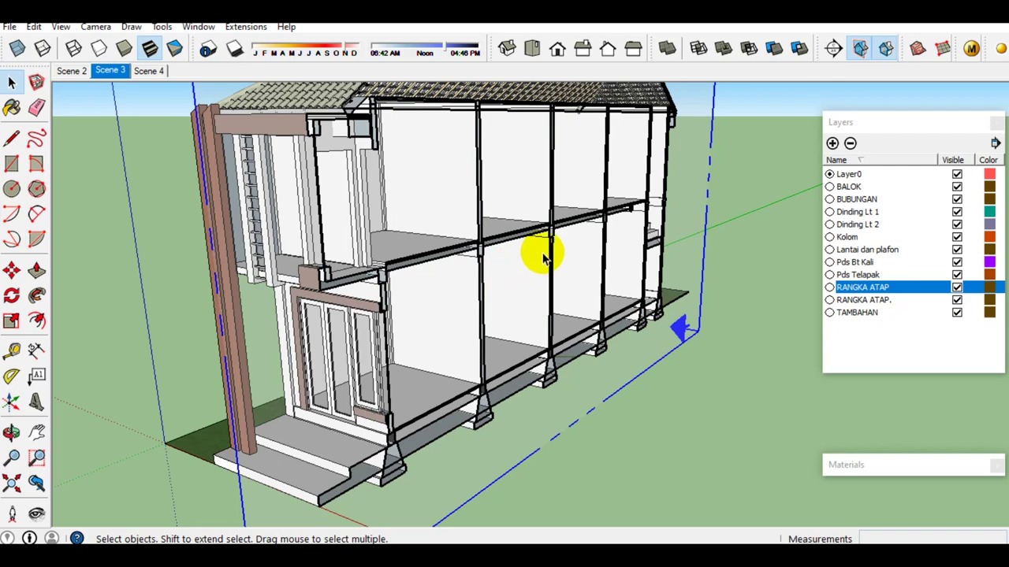
{"action": "mouse_move", "coordinate": [547, 248]}
{"action": "middle_mouse_down"}
{"action": "mouse_move", "coordinate": [386, 210]}
{"action": "mouse_move", "coordinate": [384, 221]}
{"action": "mouse_move", "coordinate": [401, 205]}
{"action": "mouse_move", "coordinate": [387, 203]}
{"action": "mouse_move", "coordinate": [592, 205]}
{"action": "mouse_move", "coordinate": [604, 182]}
{"action": "mouse_move", "coordinate": [496, 175]}
{"action": "mouse_move", "coordinate": [462, 180]}
{"action": "mouse_move", "coordinate": [461, 196]}
{"action": "middle_mouse_up"}
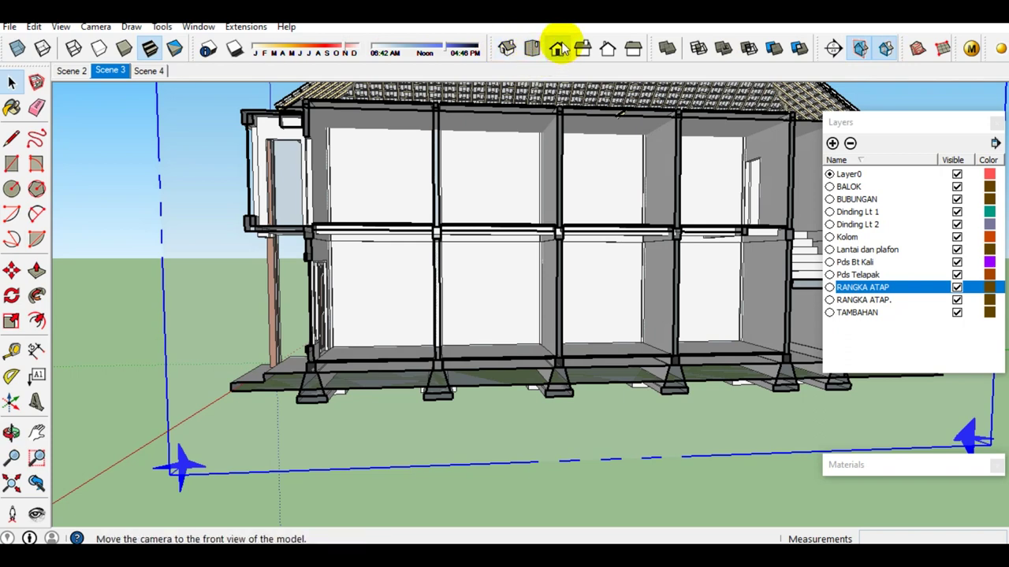
{"action": "scroll", "coordinate": [315, 382], "scroll_direction": "up", "scroll_amount": 3}
{"action": "scroll", "coordinate": [311, 363], "scroll_direction": "up", "scroll_amount": 3}
{"action": "mouse_move", "coordinate": [302, 343]}
{"action": "middle_mouse_down"}
{"action": "mouse_move", "coordinate": [283, 311]}
{"action": "mouse_move", "coordinate": [317, 311]}
{"action": "mouse_move", "coordinate": [336, 335]}
{"action": "middle_mouse_up"}
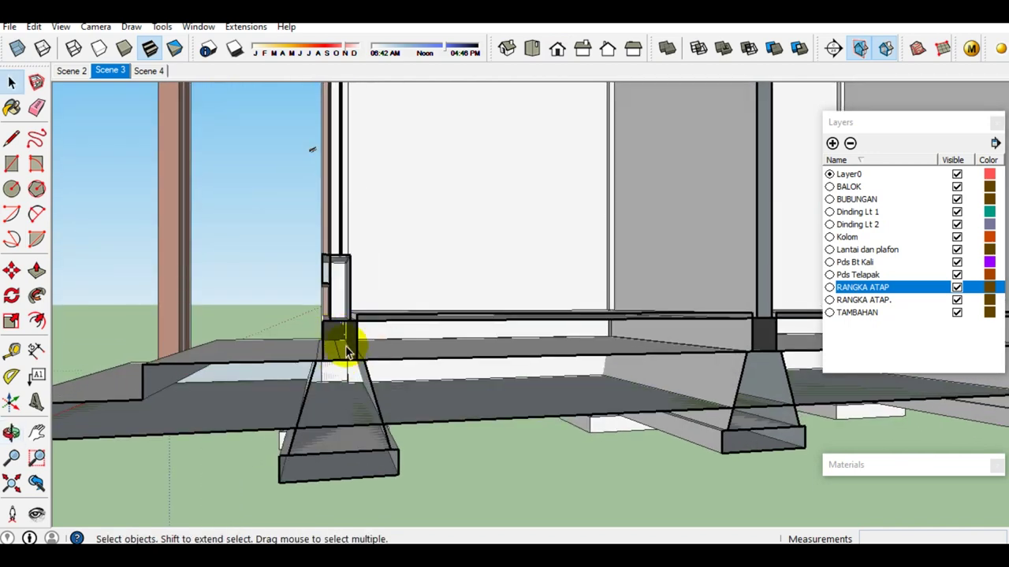
{"action": "mouse_move", "coordinate": [345, 352]}
{"action": "middle_mouse_down"}
{"action": "mouse_move", "coordinate": [282, 300]}
{"action": "mouse_move", "coordinate": [297, 323]}
{"action": "middle_mouse_up"}
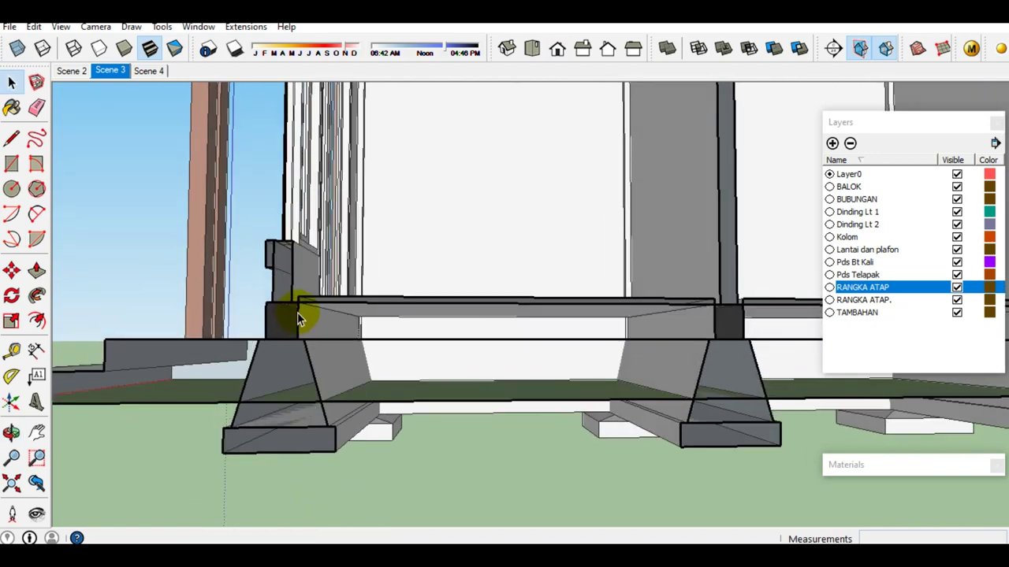
{"action": "scroll", "coordinate": [298, 317], "scroll_direction": "down", "scroll_amount": 2}
{"action": "scroll", "coordinate": [299, 310], "scroll_direction": "down", "scroll_amount": 2}
{"action": "scroll", "coordinate": [298, 307], "scroll_direction": "down", "scroll_amount": 2}
{"action": "scroll", "coordinate": [293, 300], "scroll_direction": "down", "scroll_amount": 2}
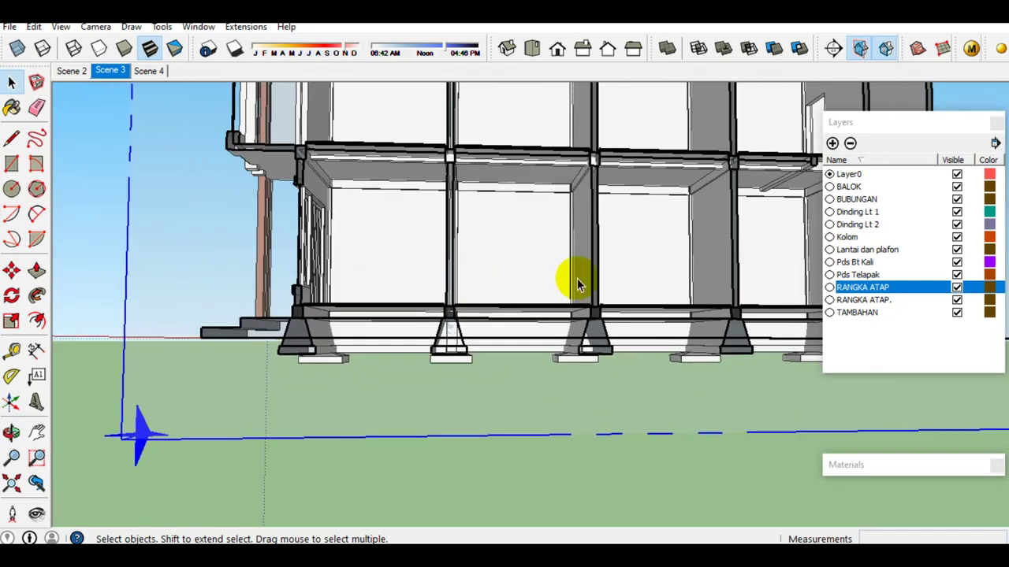
{"action": "mouse_move", "coordinate": [461, 275]}
{"action": "middle_mouse_down"}
{"action": "mouse_move", "coordinate": [444, 315]}
{"action": "mouse_move", "coordinate": [383, 342]}
{"action": "mouse_move", "coordinate": [603, 367]}
{"action": "middle_mouse_up"}
{"action": "scroll", "coordinate": [349, 331], "scroll_direction": "down", "scroll_amount": 2}
{"action": "scroll", "coordinate": [228, 286], "scroll_direction": "down", "scroll_amount": 2}
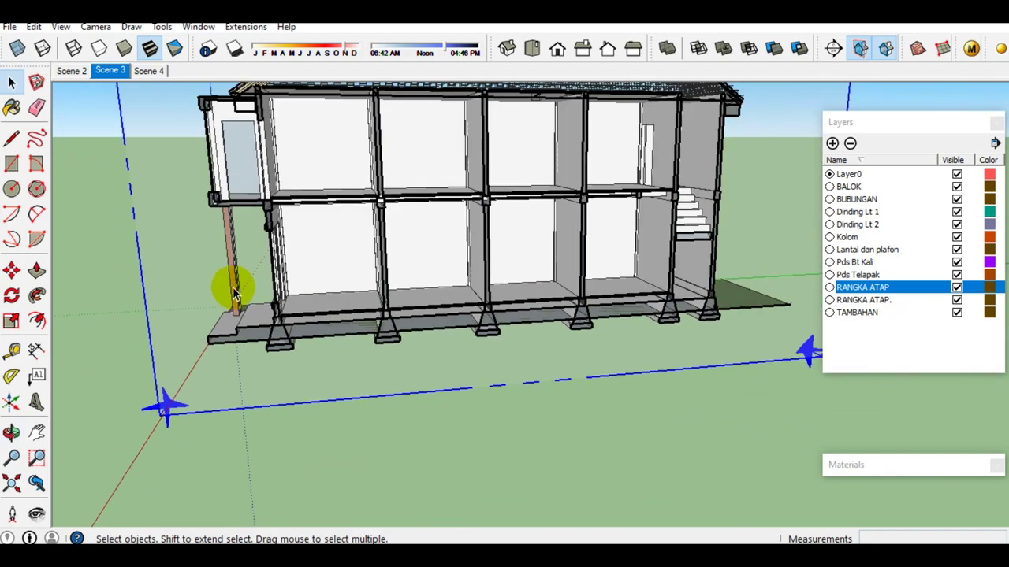
Show the house from the Right standard view in parallel projection, zoomed to fit the elevation.
{"action": "left_click", "coordinate": [605, 49]}
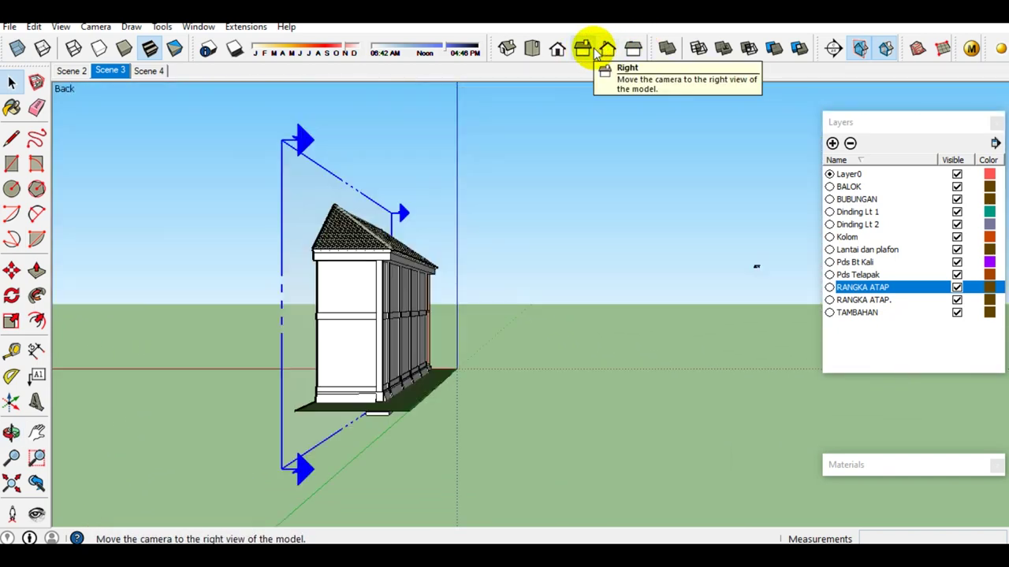
{"action": "left_click", "coordinate": [583, 49]}
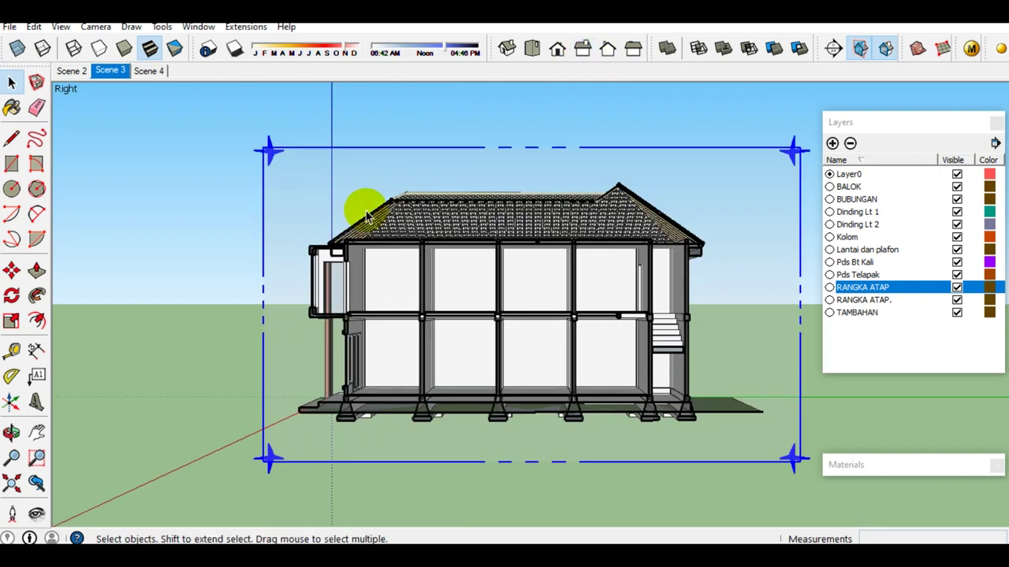
{"action": "left_click", "coordinate": [96, 26]}
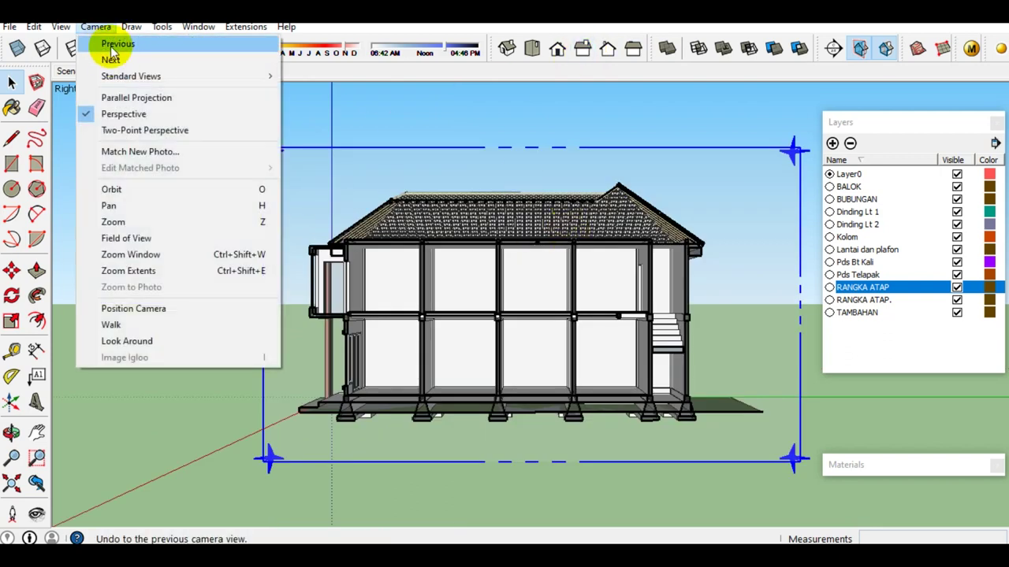
{"action": "left_click", "coordinate": [128, 100]}
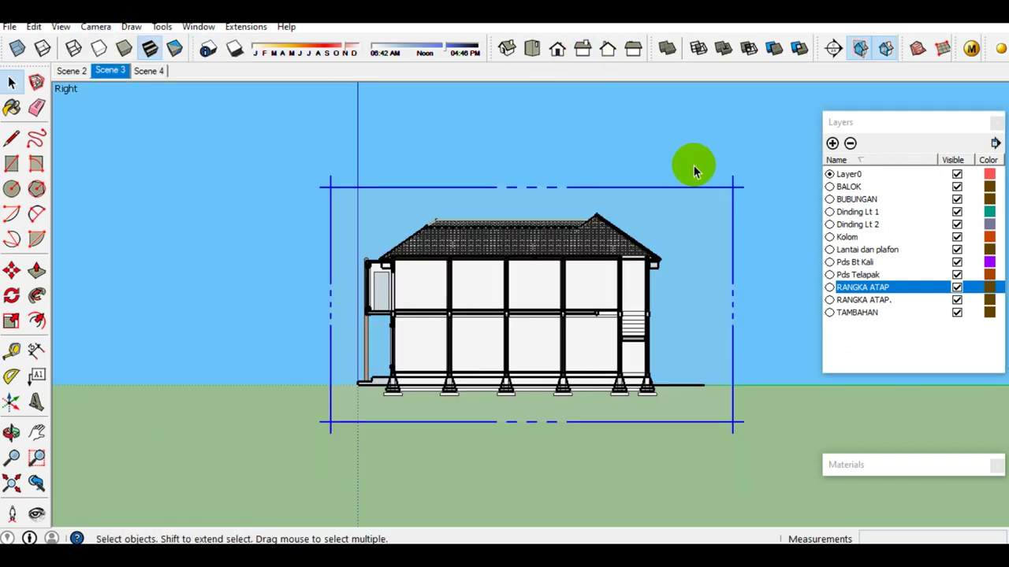
{"action": "scroll", "coordinate": [645, 215], "scroll_direction": "up", "scroll_amount": 2}
{"action": "scroll", "coordinate": [462, 360], "scroll_direction": "up", "scroll_amount": 2}
{"action": "scroll", "coordinate": [468, 333], "scroll_direction": "up", "scroll_amount": 1}
{"action": "scroll", "coordinate": [398, 394], "scroll_direction": "up", "scroll_amount": 2}
{"action": "scroll", "coordinate": [398, 394], "scroll_direction": "down", "scroll_amount": 2}
{"action": "scroll", "coordinate": [371, 371], "scroll_direction": "up", "scroll_amount": 1}
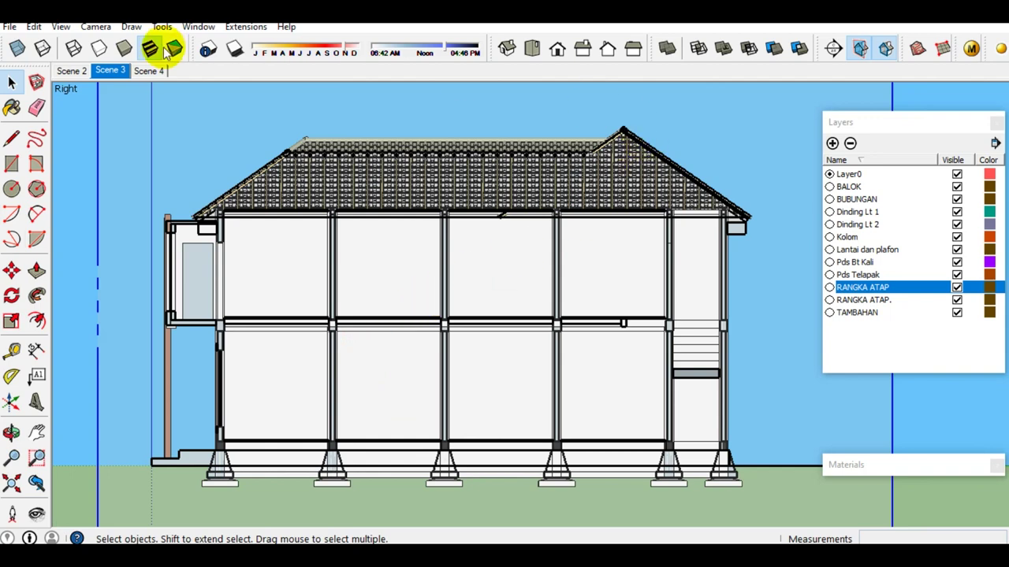
{"action": "left_click", "coordinate": [9, 26]}
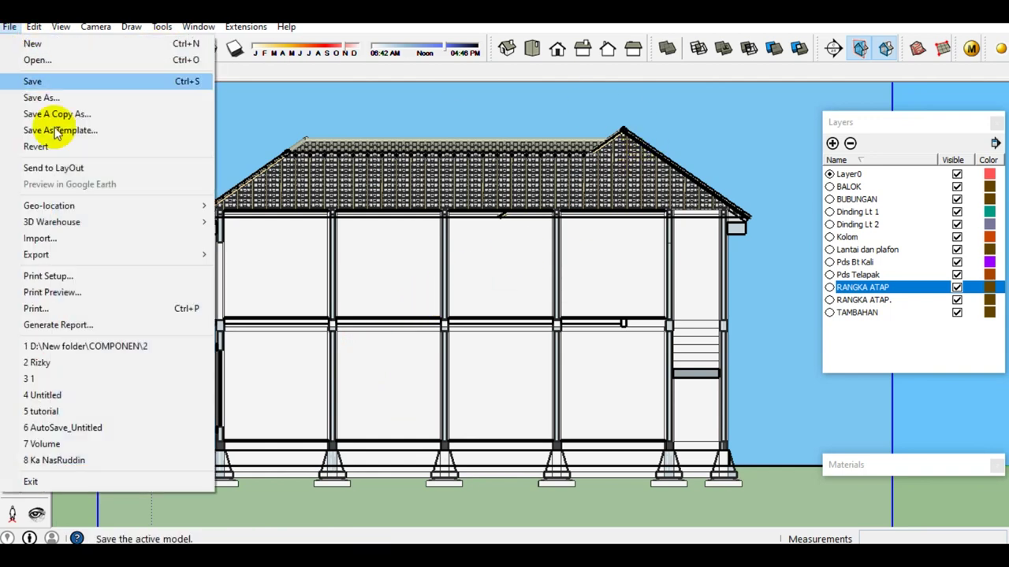
Export the view as a 2D AutoCAD DWG graphic named 2.dwg, replacing the existing file.
{"action": "left_click", "coordinate": [152, 257]}
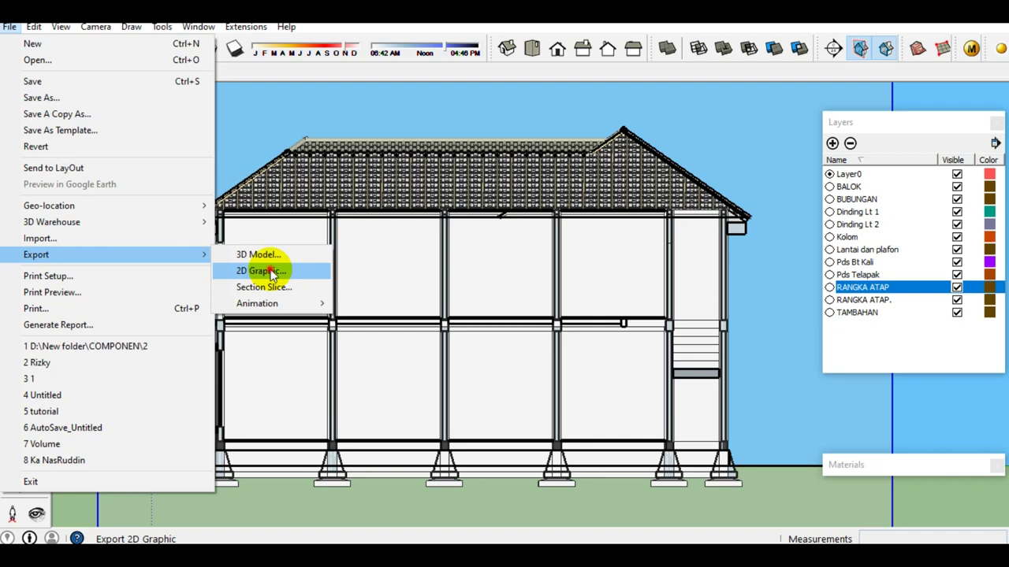
{"action": "left_click", "coordinate": [272, 273]}
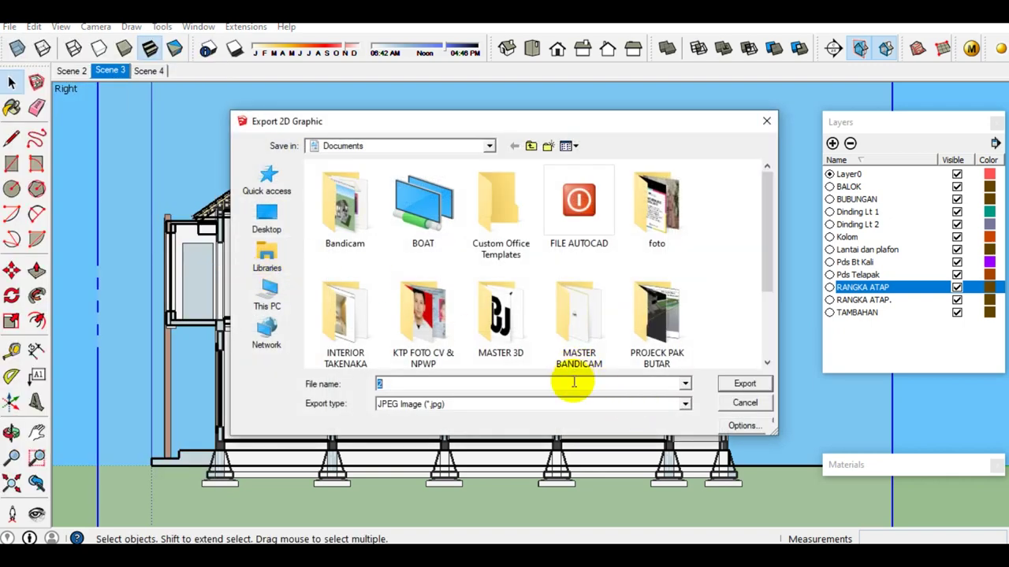
{"action": "left_click", "coordinate": [685, 404]}
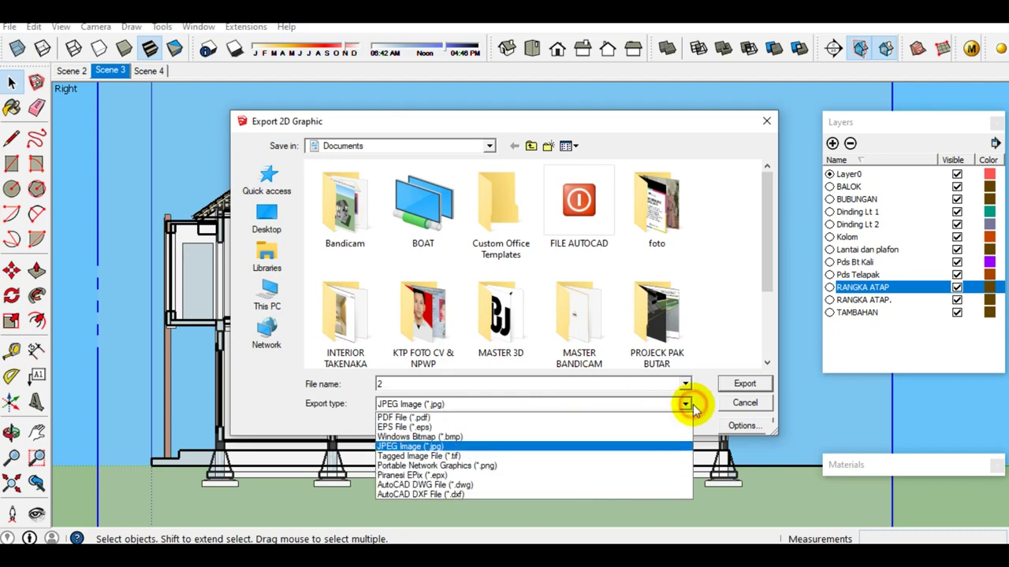
{"action": "left_click", "coordinate": [456, 486]}
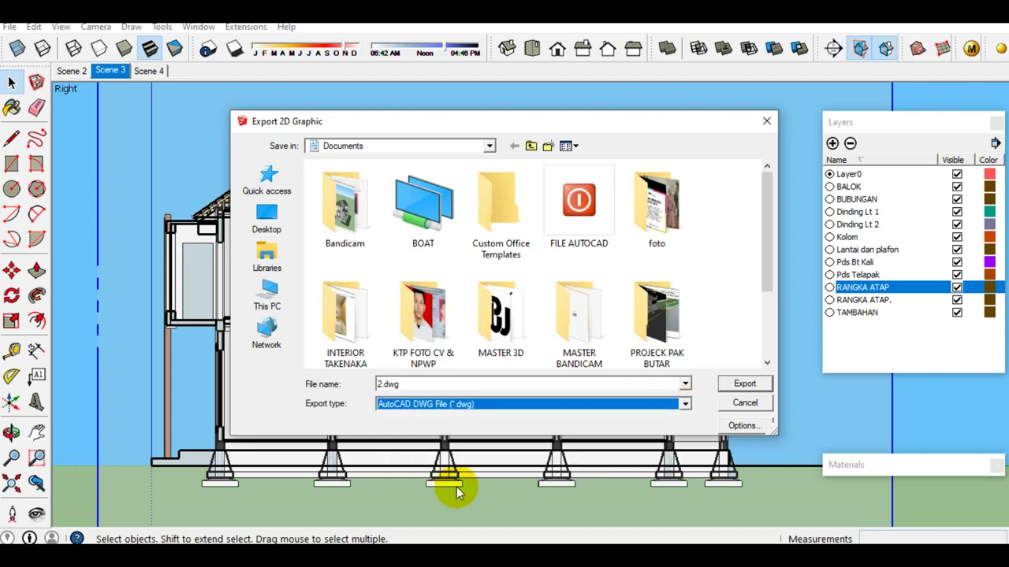
{"action": "left_click", "coordinate": [754, 388]}
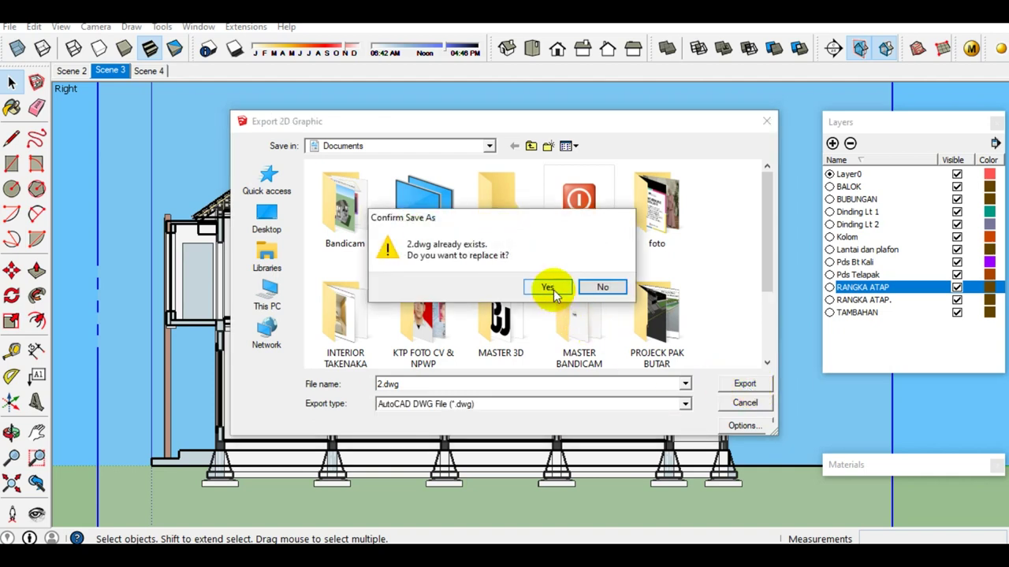
{"action": "left_click", "coordinate": [553, 290]}
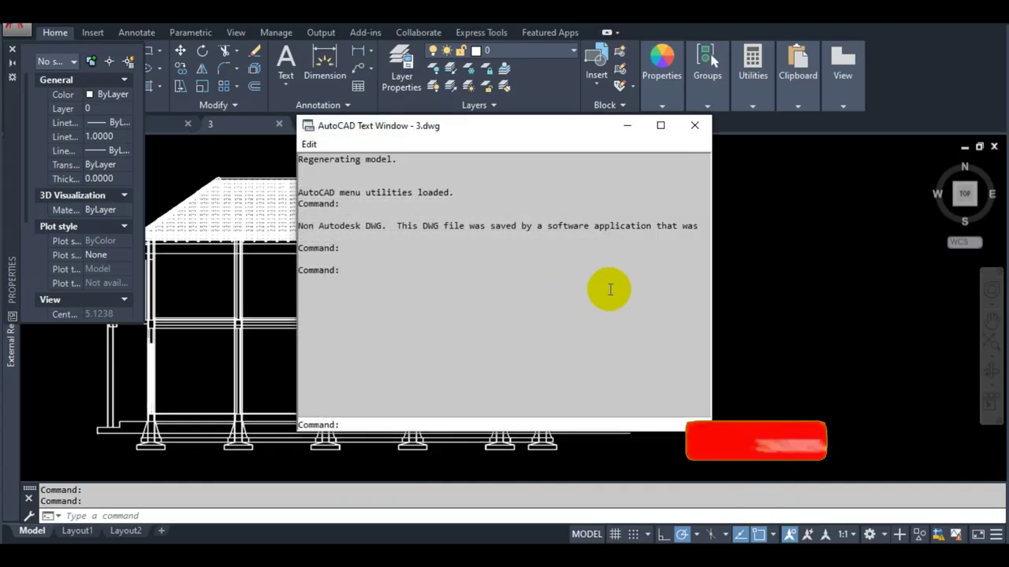
Close the AutoCAD Text Window and zoom around the exported house elevation.
{"action": "left_click", "coordinate": [694, 125]}
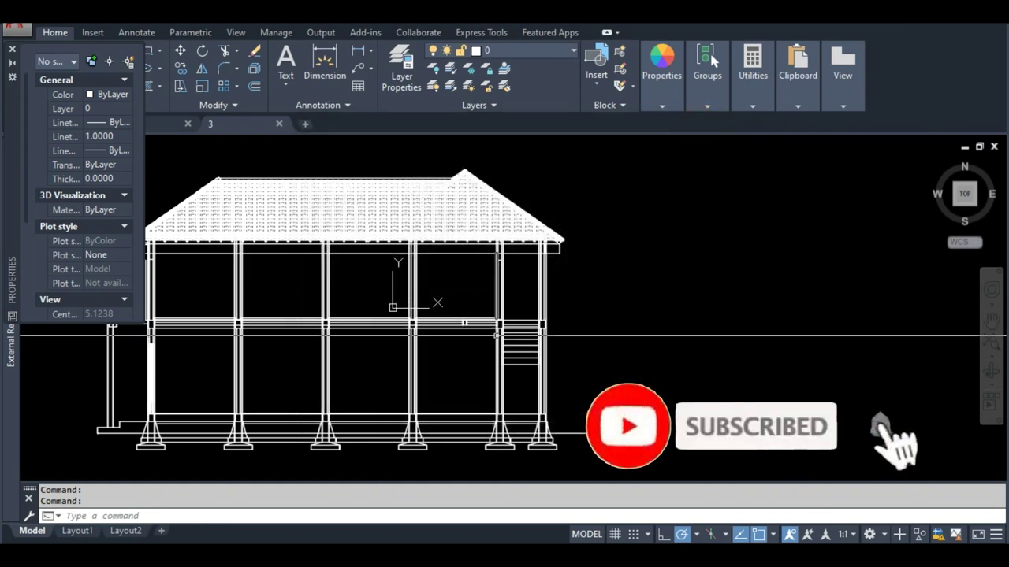
{"action": "scroll", "coordinate": [642, 289], "scroll_direction": "up", "scroll_amount": 2}
{"action": "scroll", "coordinate": [643, 289], "scroll_direction": "up", "scroll_amount": 5}
{"action": "scroll", "coordinate": [484, 333], "scroll_direction": "down", "scroll_amount": 3}
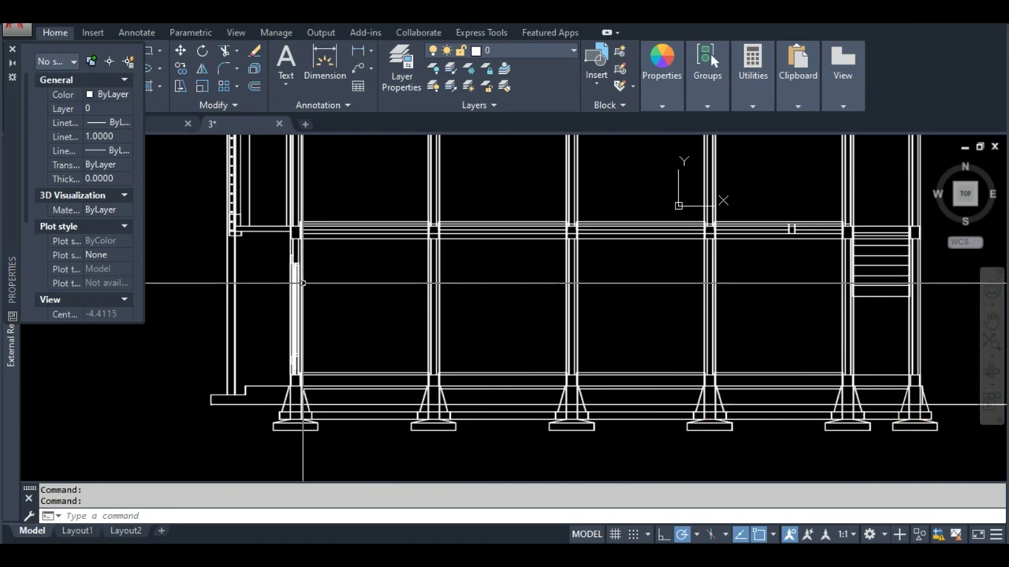
{"action": "scroll", "coordinate": [303, 276], "scroll_direction": "down", "scroll_amount": 2}
{"action": "scroll", "coordinate": [302, 284], "scroll_direction": "down", "scroll_amount": 3}
{"action": "scroll", "coordinate": [304, 268], "scroll_direction": "up", "scroll_amount": 4}
{"action": "scroll", "coordinate": [303, 260], "scroll_direction": "up", "scroll_amount": 1}
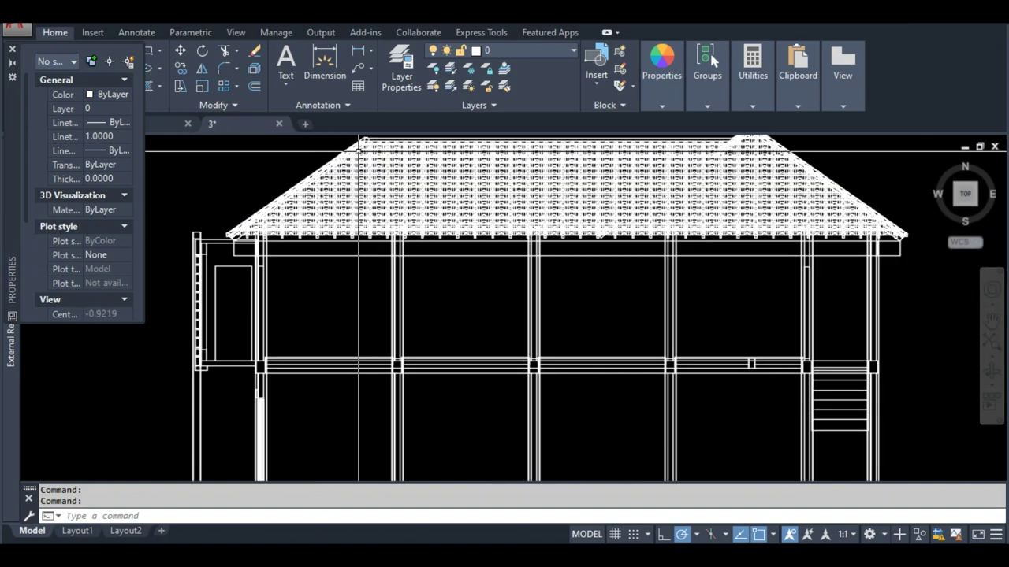
{"action": "scroll", "coordinate": [315, 244], "scroll_direction": "up", "scroll_amount": 2}
{"action": "scroll", "coordinate": [330, 228], "scroll_direction": "up", "scroll_amount": 2}
{"action": "scroll", "coordinate": [349, 207], "scroll_direction": "down", "scroll_amount": 3}
{"action": "scroll", "coordinate": [349, 207], "scroll_direction": "down", "scroll_amount": 2}
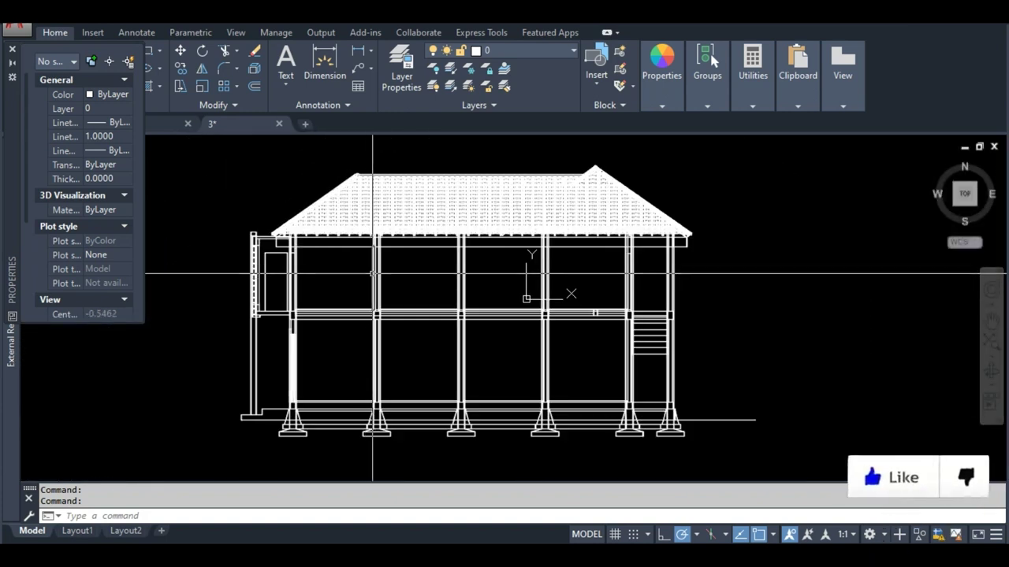
{"action": "scroll", "coordinate": [323, 335], "scroll_direction": "up", "scroll_amount": 1}
{"action": "scroll", "coordinate": [317, 339], "scroll_direction": "up", "scroll_amount": 5}
{"action": "scroll", "coordinate": [316, 340], "scroll_direction": "down", "scroll_amount": 2}
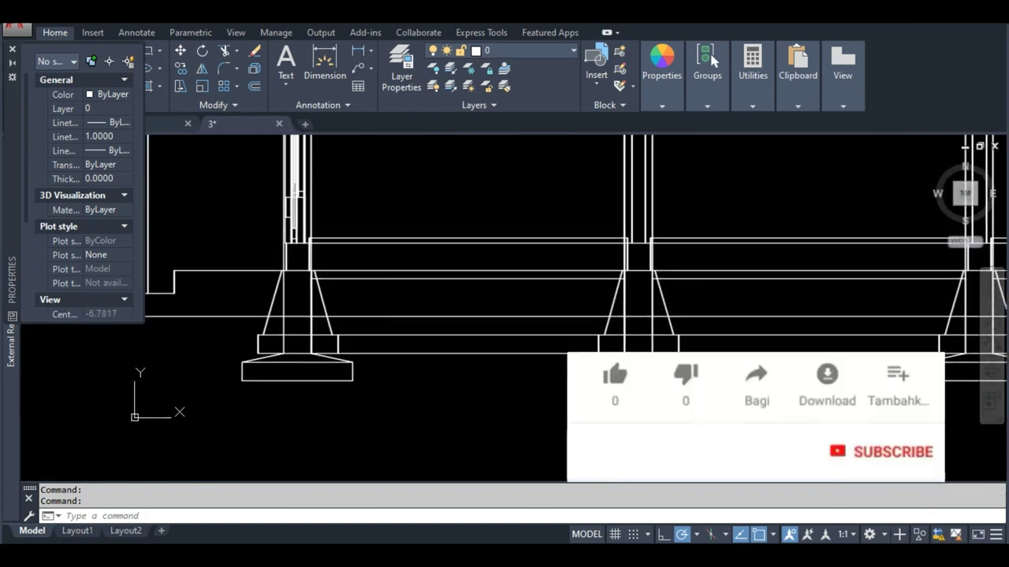
{"action": "scroll", "coordinate": [326, 315], "scroll_direction": "down", "scroll_amount": 1}
{"action": "scroll", "coordinate": [327, 314], "scroll_direction": "up", "scroll_amount": 3}
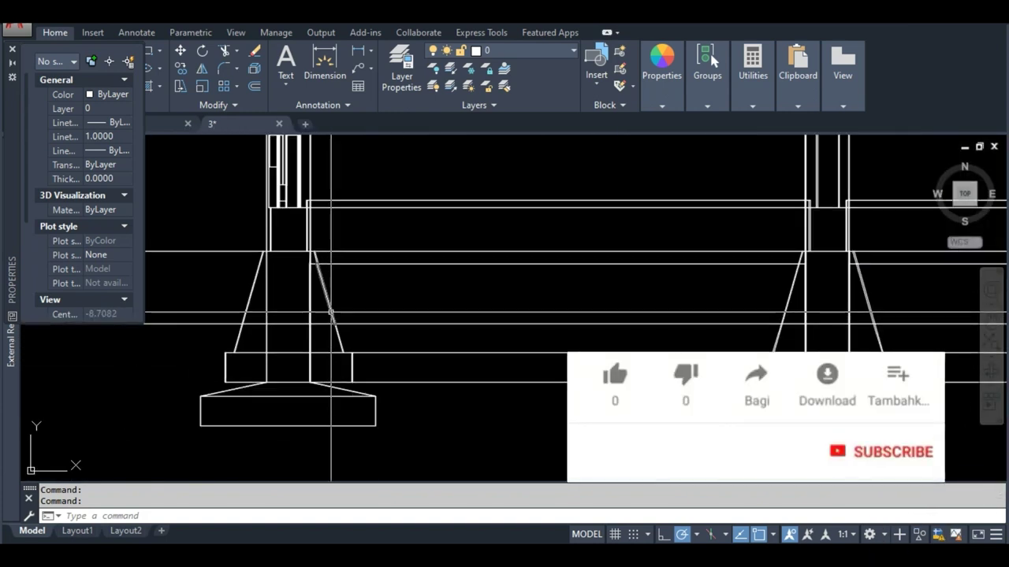
{"action": "scroll", "coordinate": [332, 314], "scroll_direction": "down", "scroll_amount": 2}
{"action": "scroll", "coordinate": [331, 314], "scroll_direction": "down", "scroll_amount": 1}
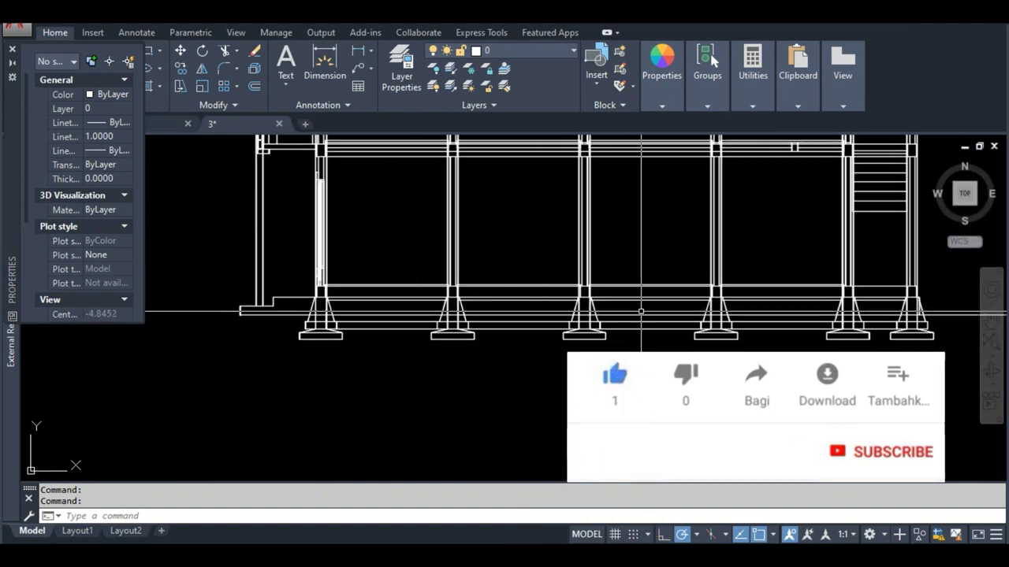
{"action": "scroll", "coordinate": [332, 313], "scroll_direction": "up", "scroll_amount": 2}
{"action": "scroll", "coordinate": [417, 338], "scroll_direction": "down", "scroll_amount": 1}
{"action": "scroll", "coordinate": [389, 225], "scroll_direction": "down", "scroll_amount": 3}
{"action": "scroll", "coordinate": [371, 213], "scroll_direction": "up", "scroll_amount": 4}
Pan and zoom to bring the trapezoidal column footings at the base into view.
{"action": "middle_click_drag", "start_coordinate": [371, 214], "coordinate": [481, 222]}
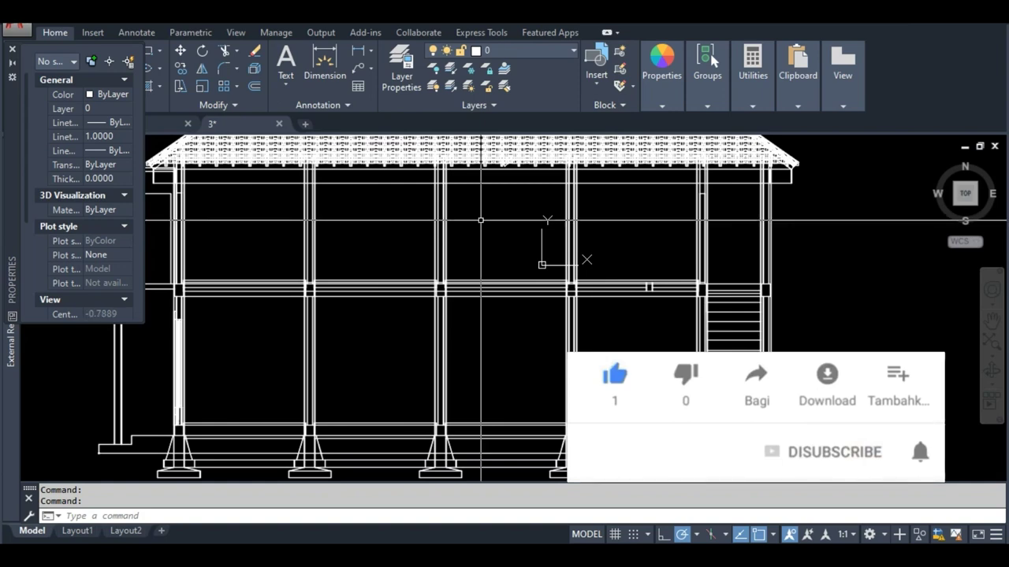
{"action": "scroll", "coordinate": [693, 329], "scroll_direction": "up", "scroll_amount": 2}
{"action": "scroll", "coordinate": [693, 330], "scroll_direction": "up", "scroll_amount": 2}
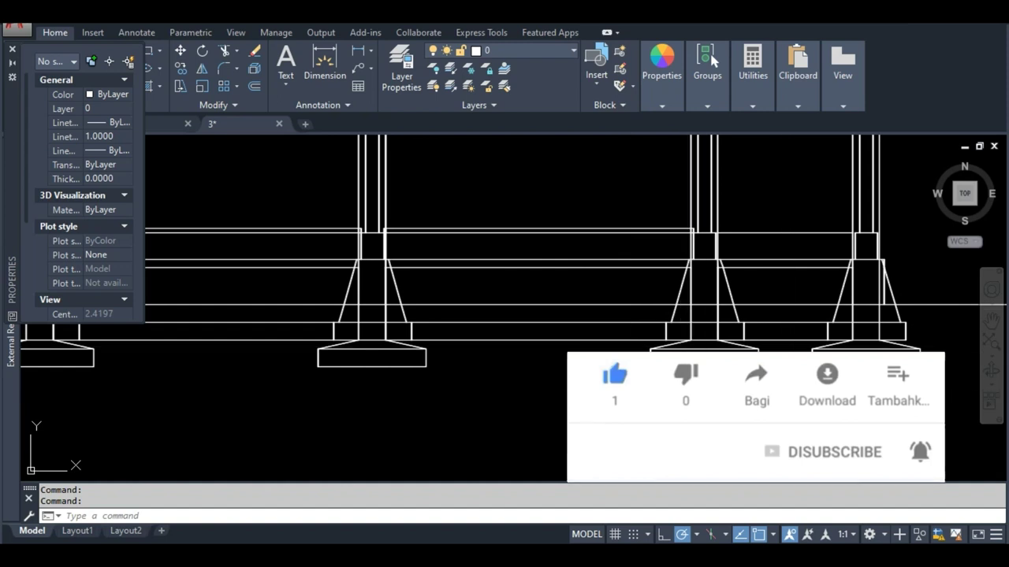
{"action": "scroll", "coordinate": [244, 320], "scroll_direction": "down", "scroll_amount": 2}
{"action": "mouse_move", "coordinate": [338, 302]}
{"action": "middle_mouse_down"}
{"action": "mouse_move", "coordinate": [244, 320]}
{"action": "mouse_move", "coordinate": [334, 323]}
{"action": "middle_mouse_up"}
{"action": "scroll", "coordinate": [239, 321], "scroll_direction": "up", "scroll_amount": 2}
{"action": "scroll", "coordinate": [240, 321], "scroll_direction": "up", "scroll_amount": 2}
{"action": "type", "text": "e"}
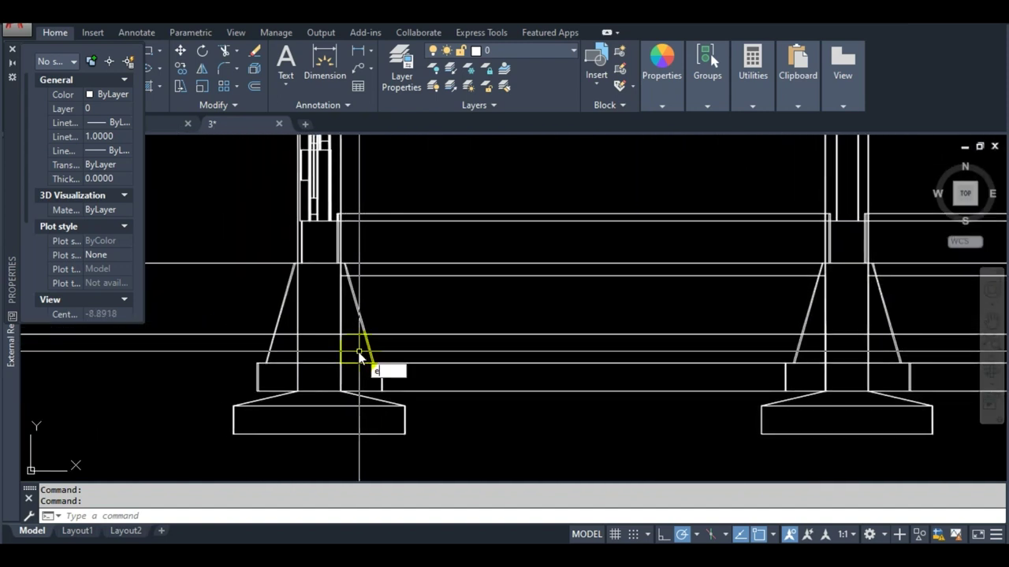
Abandon the repeated erase selection and start FILLET with a radius of 0.
{"action": "key", "text": "Return"}
{"action": "scroll", "coordinate": [347, 353], "scroll_direction": "down", "scroll_amount": 2}
{"action": "scroll", "coordinate": [299, 345], "scroll_direction": "down", "scroll_amount": 2}
{"action": "left_click", "coordinate": [279, 336]}
{"action": "scroll", "coordinate": [286, 334], "scroll_direction": "down", "scroll_amount": 3}
{"action": "scroll", "coordinate": [709, 331], "scroll_direction": "up", "scroll_amount": 3}
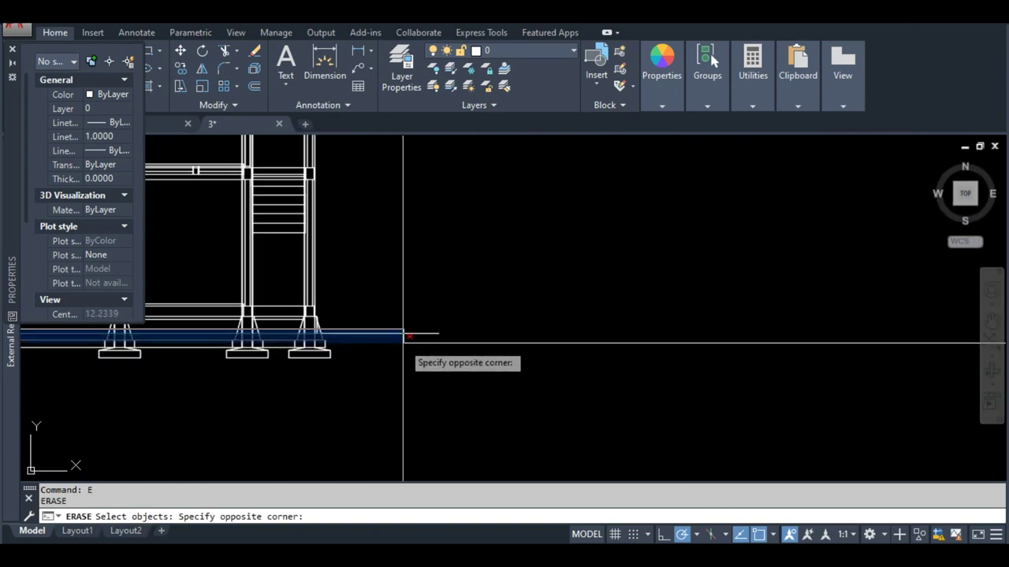
{"action": "scroll", "coordinate": [339, 336], "scroll_direction": "up", "scroll_amount": 2}
{"action": "left_click", "coordinate": [320, 335]}
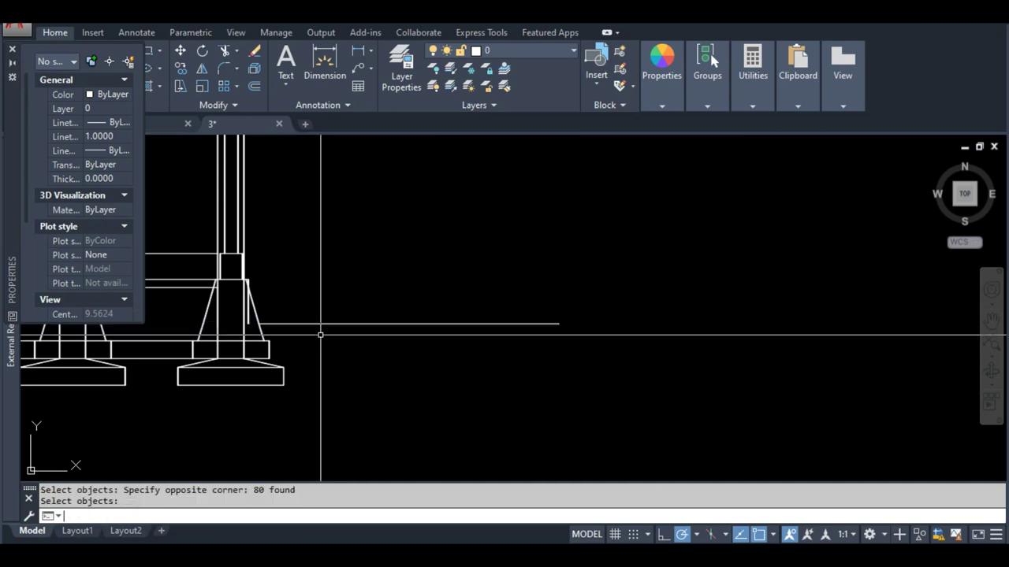
{"action": "scroll", "coordinate": [320, 334], "scroll_direction": "down", "scroll_amount": 1}
{"action": "scroll", "coordinate": [333, 331], "scroll_direction": "down", "scroll_amount": 1}
{"action": "scroll", "coordinate": [536, 328], "scroll_direction": "down", "scroll_amount": 2}
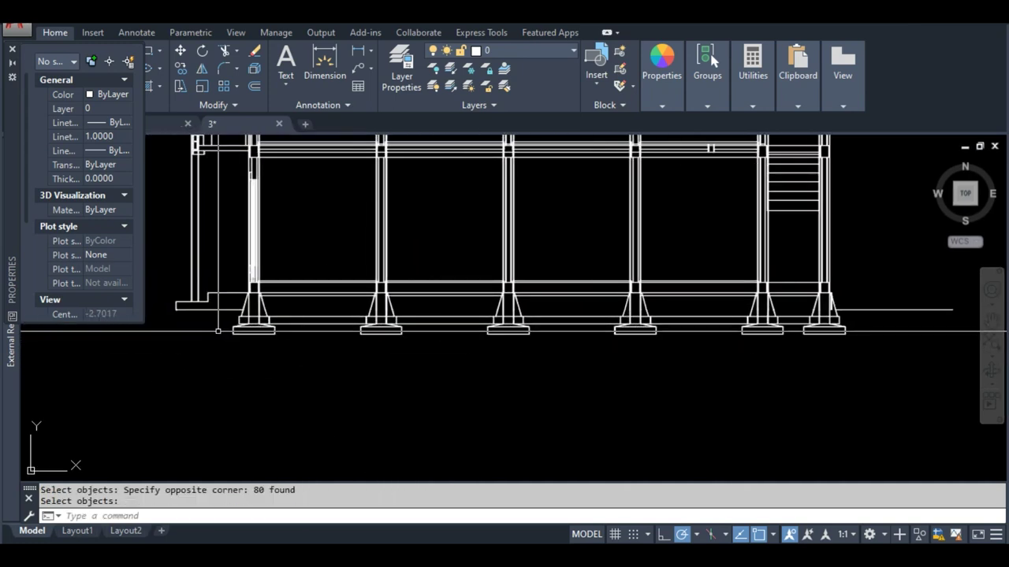
{"action": "scroll", "coordinate": [218, 331], "scroll_direction": "up", "scroll_amount": 3}
{"action": "scroll", "coordinate": [517, 384], "scroll_direction": "up", "scroll_amount": 2}
{"action": "key", "text": "Escape"}
{"action": "type", "text": "f"}
{"action": "key", "text": "Escape"}
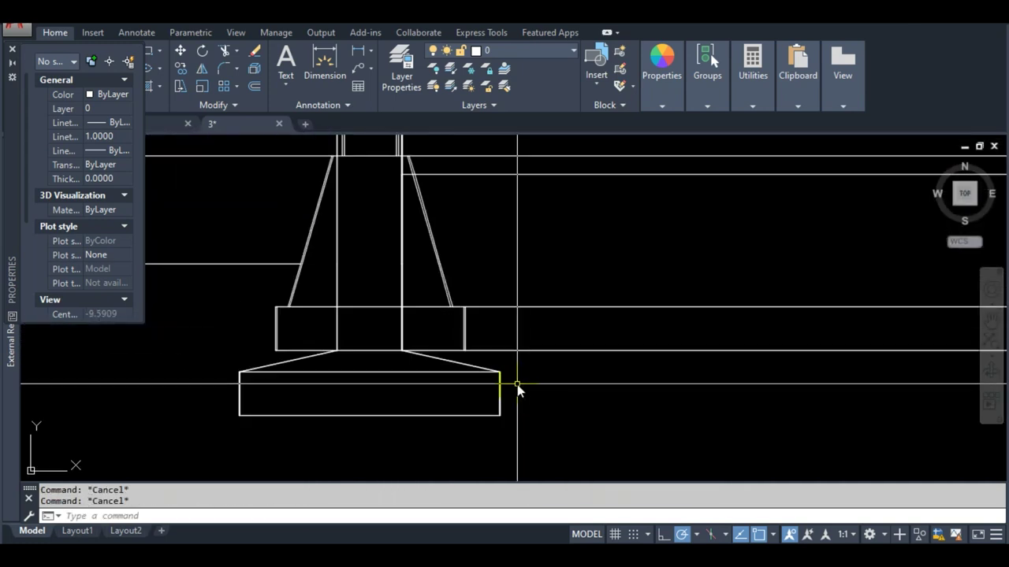
{"action": "key", "text": "Return"}
{"action": "key", "text": "Return"}
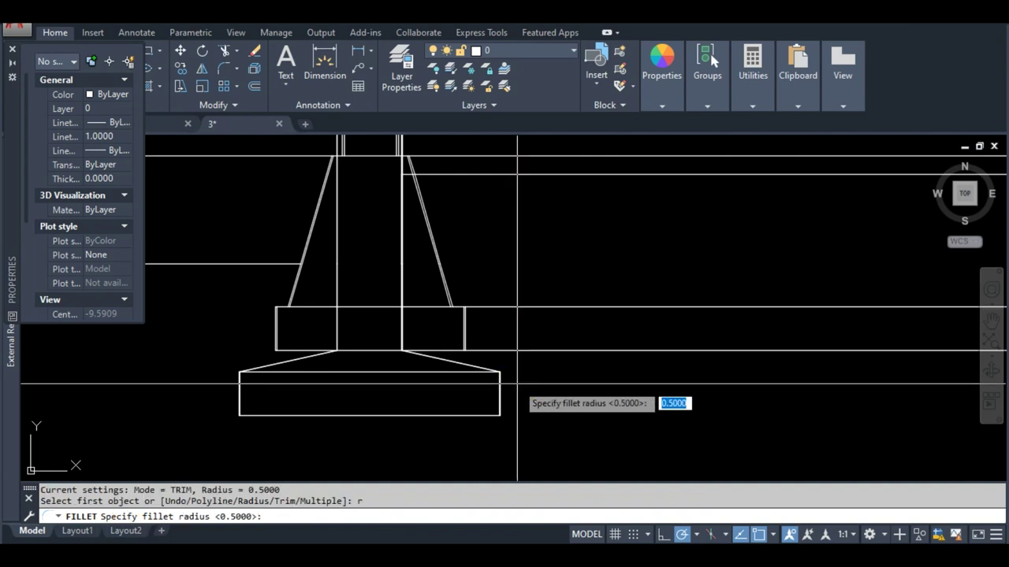
{"action": "type", "text": "0"}
{"action": "key", "text": "Return"}
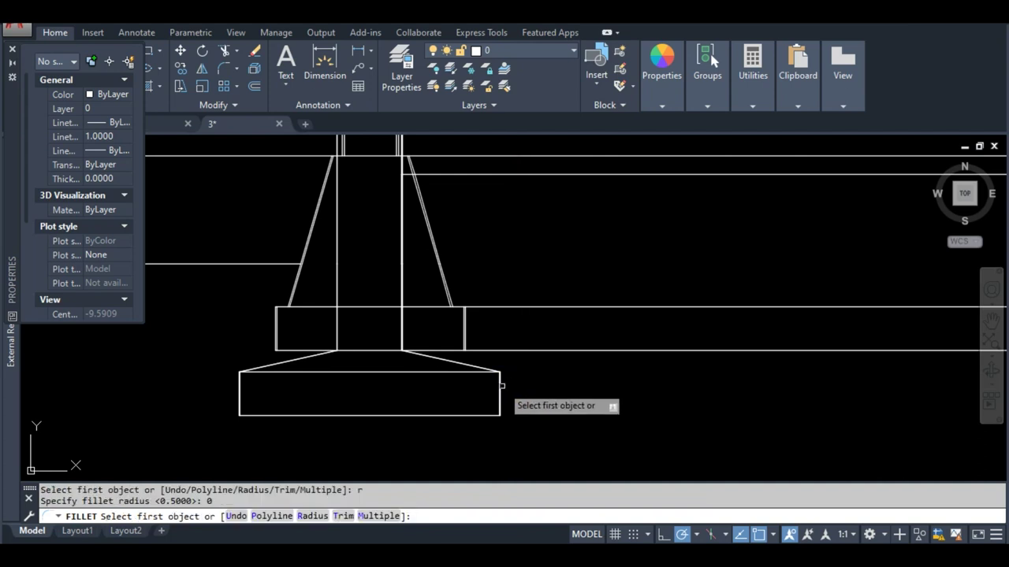
Square the corners between the horizontal base line and the first footing edges.
{"action": "left_click", "coordinate": [501, 385]}
{"action": "left_click", "coordinate": [505, 350]}
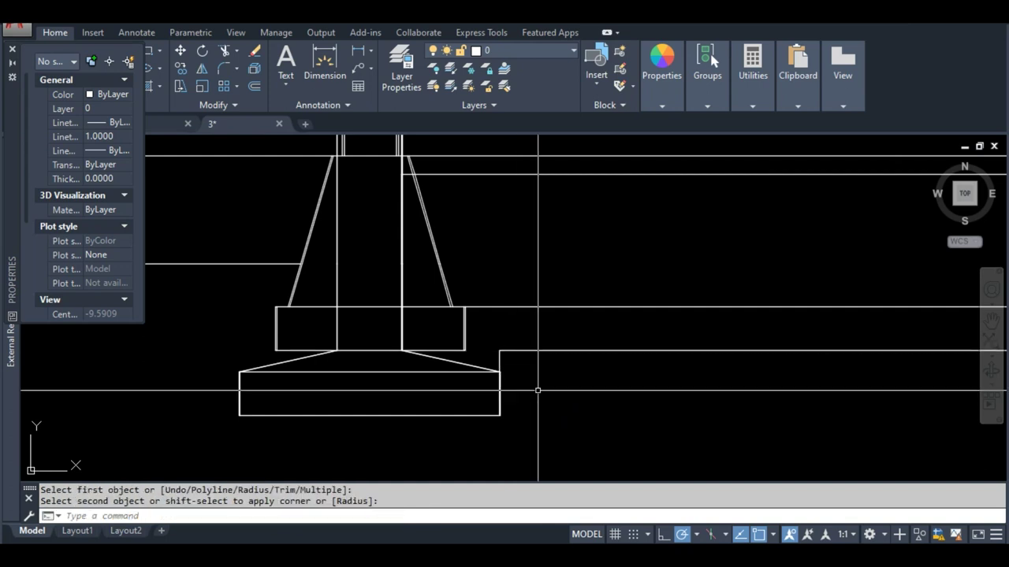
{"action": "key", "text": "Return"}
{"action": "scroll", "coordinate": [542, 384], "scroll_direction": "down", "scroll_amount": 3}
{"action": "scroll", "coordinate": [723, 380], "scroll_direction": "up", "scroll_amount": 4}
{"action": "left_click", "coordinate": [717, 356]}
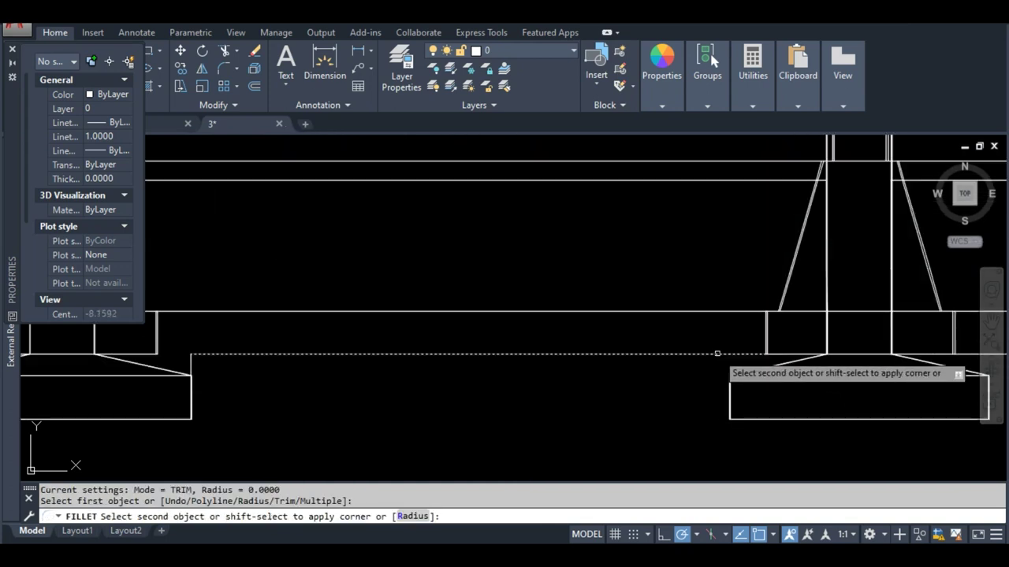
{"action": "left_click", "coordinate": [730, 391]}
{"action": "scroll", "coordinate": [709, 402], "scroll_direction": "down", "scroll_amount": 2}
{"action": "scroll", "coordinate": [605, 420], "scroll_direction": "down", "scroll_amount": 2}
{"action": "scroll", "coordinate": [605, 420], "scroll_direction": "up", "scroll_amount": 2}
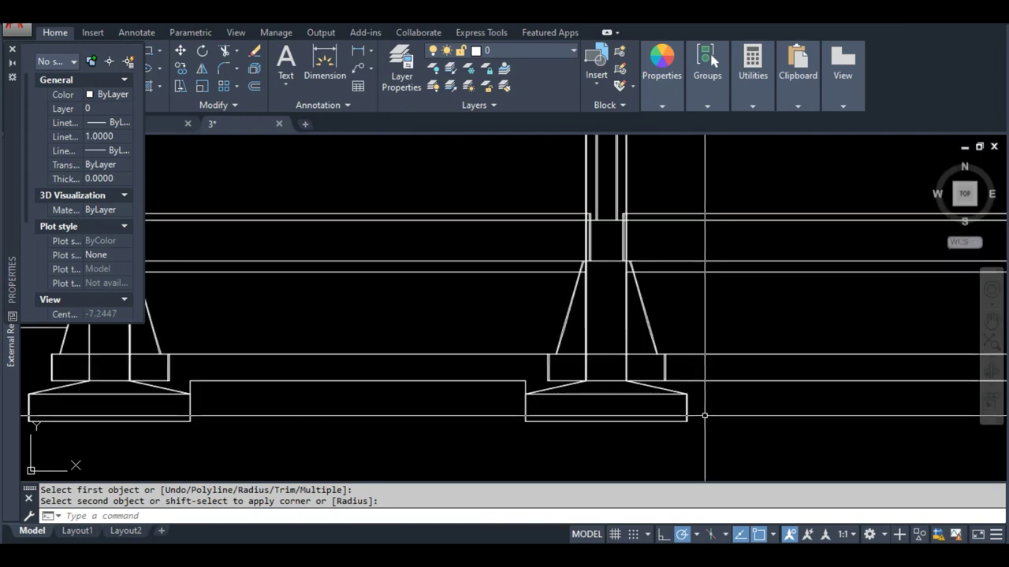
{"action": "left_click", "coordinate": [692, 408]}
Fillet the remaining footing edges to the horizontal line with sharp corners.
{"action": "key", "text": "Return"}
{"action": "left_click", "coordinate": [684, 408]}
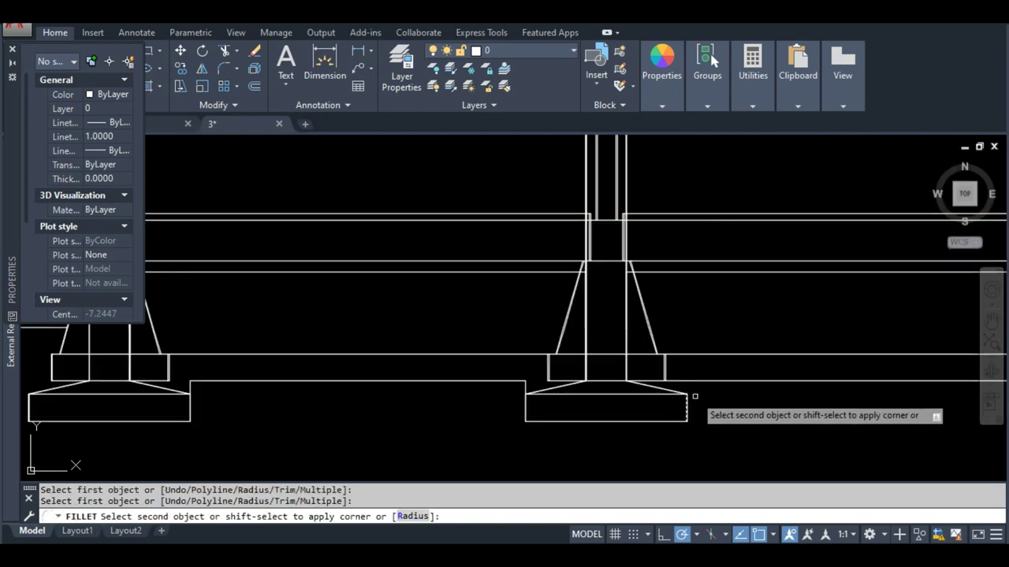
{"action": "left_click", "coordinate": [700, 383]}
{"action": "scroll", "coordinate": [534, 434], "scroll_direction": "down", "scroll_amount": 2}
{"action": "key", "text": "Return"}
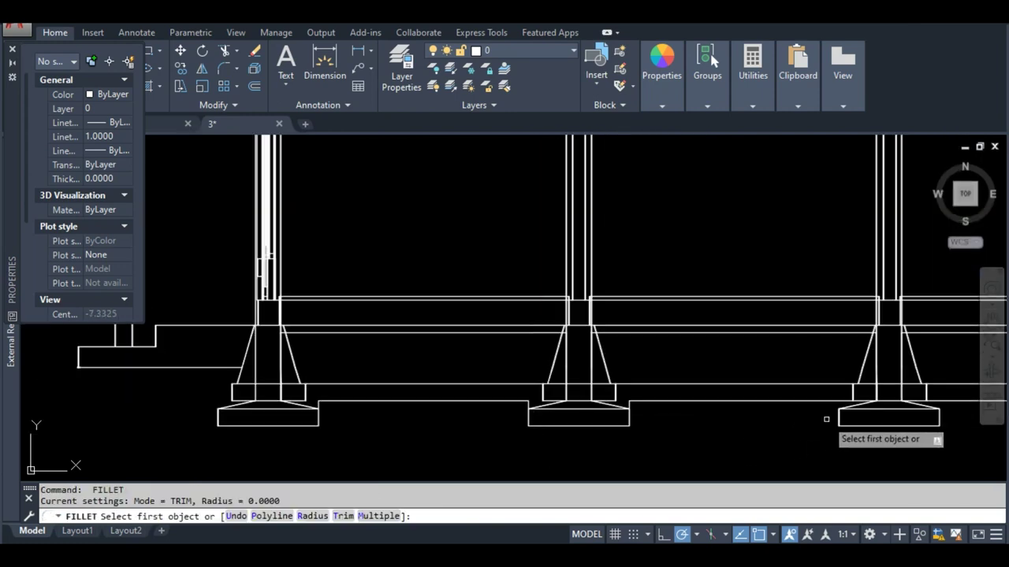
{"action": "scroll", "coordinate": [819, 414], "scroll_direction": "up", "scroll_amount": 2}
{"action": "left_click", "coordinate": [810, 382]}
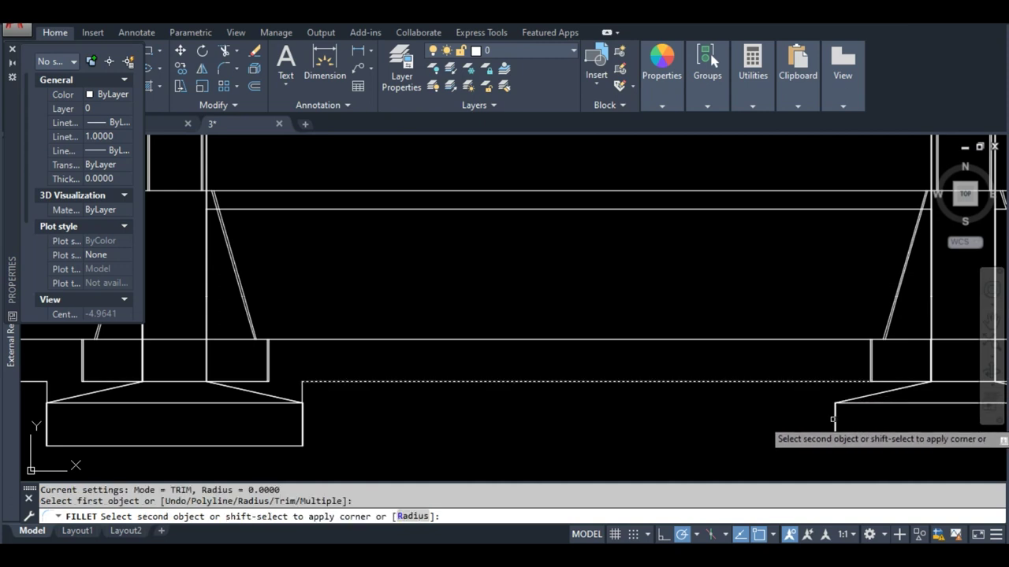
{"action": "left_click", "coordinate": [835, 418]}
{"action": "key", "text": "Return"}
{"action": "scroll", "coordinate": [631, 426], "scroll_direction": "down", "scroll_amount": 2}
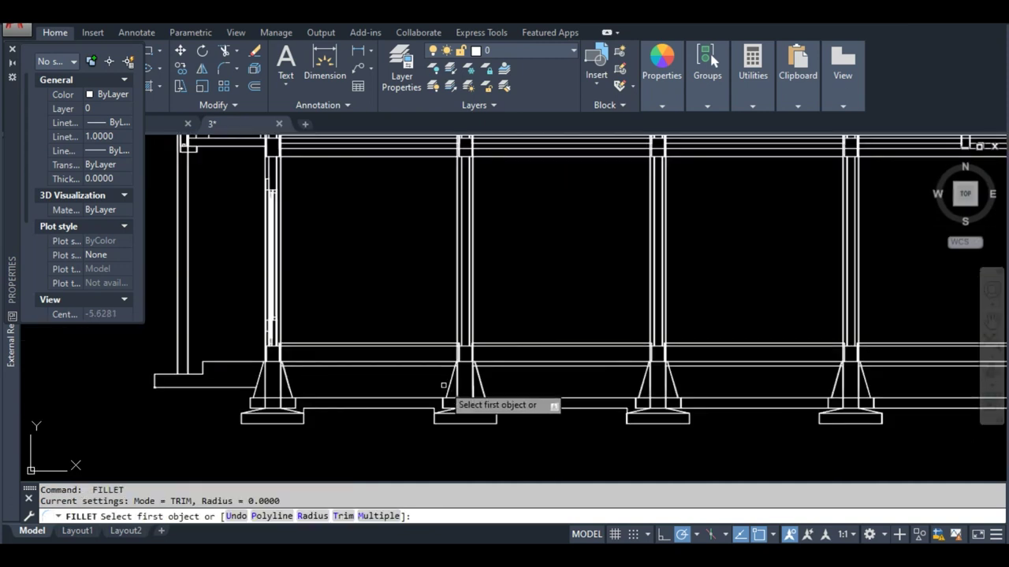
{"action": "scroll", "coordinate": [291, 425], "scroll_direction": "up", "scroll_amount": 2}
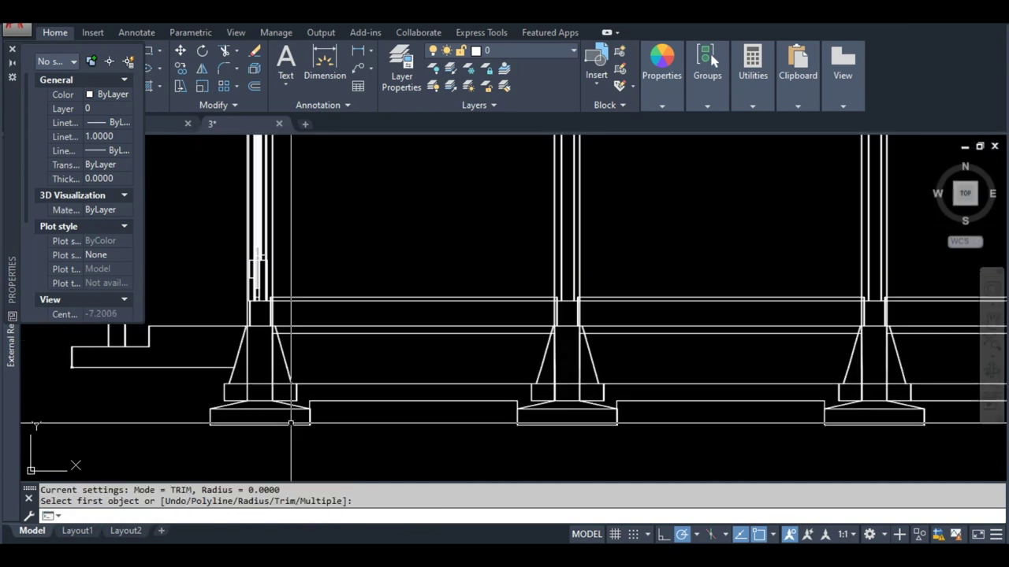
{"action": "type", "text": "DLI"}
{"action": "key", "text": "Return"}
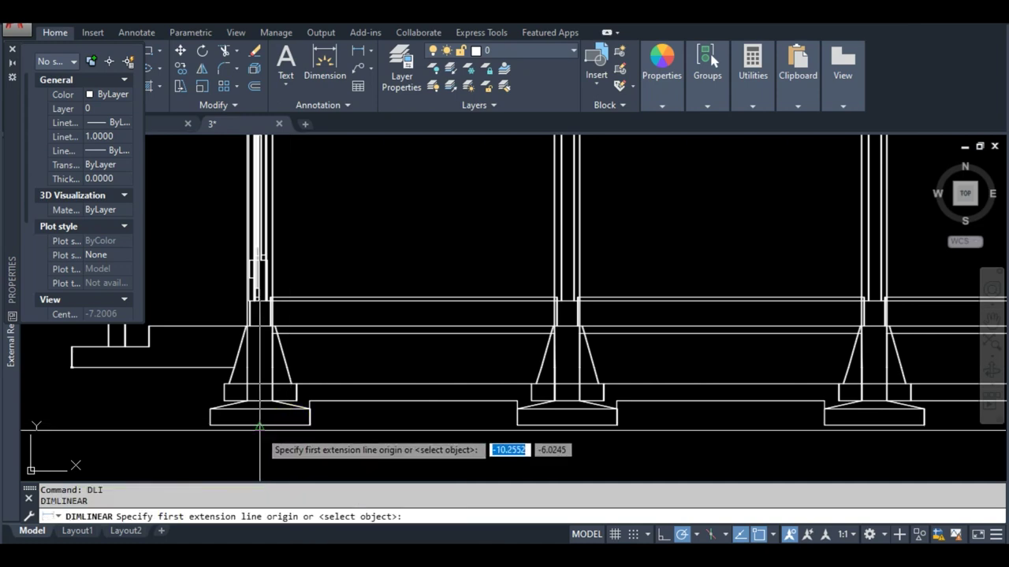
Dimension the 3.7000 centre-to-centre spacing of the first two footings below them.
{"action": "left_click", "coordinate": [260, 425]}
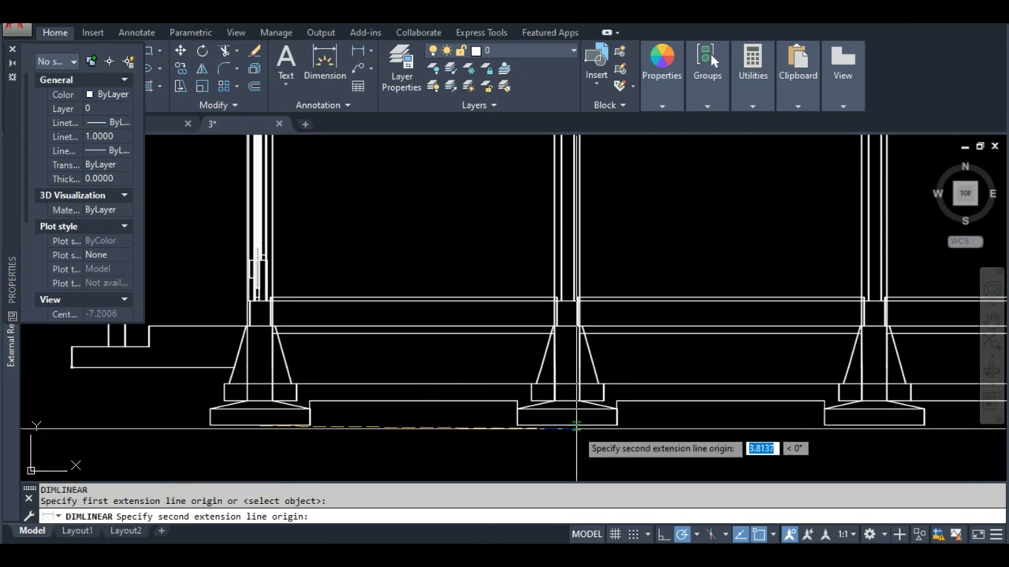
{"action": "left_click", "coordinate": [573, 425]}
{"action": "middle_click_drag", "start_coordinate": [514, 481], "coordinate": [517, 400]}
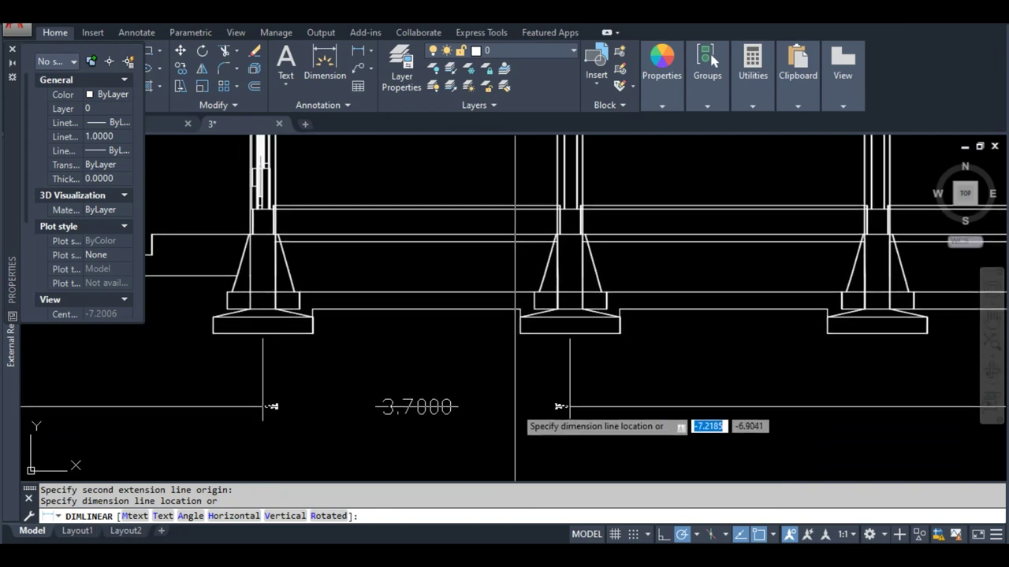
{"action": "left_click", "coordinate": [515, 407]}
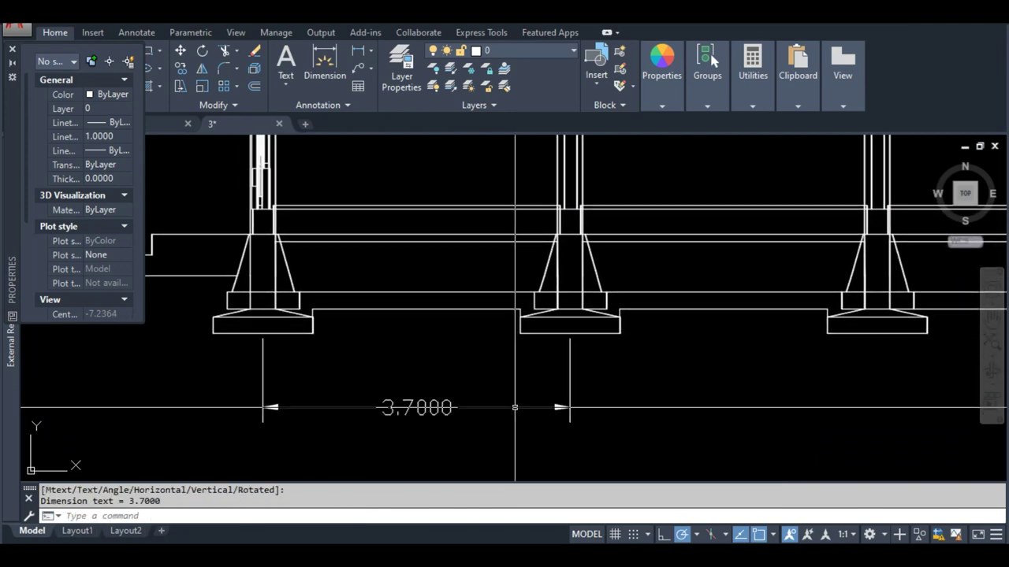
{"action": "scroll", "coordinate": [496, 410], "scroll_direction": "up", "scroll_amount": 4}
{"action": "scroll", "coordinate": [494, 433], "scroll_direction": "down", "scroll_amount": 4}
{"action": "scroll", "coordinate": [504, 422], "scroll_direction": "up", "scroll_amount": 2}
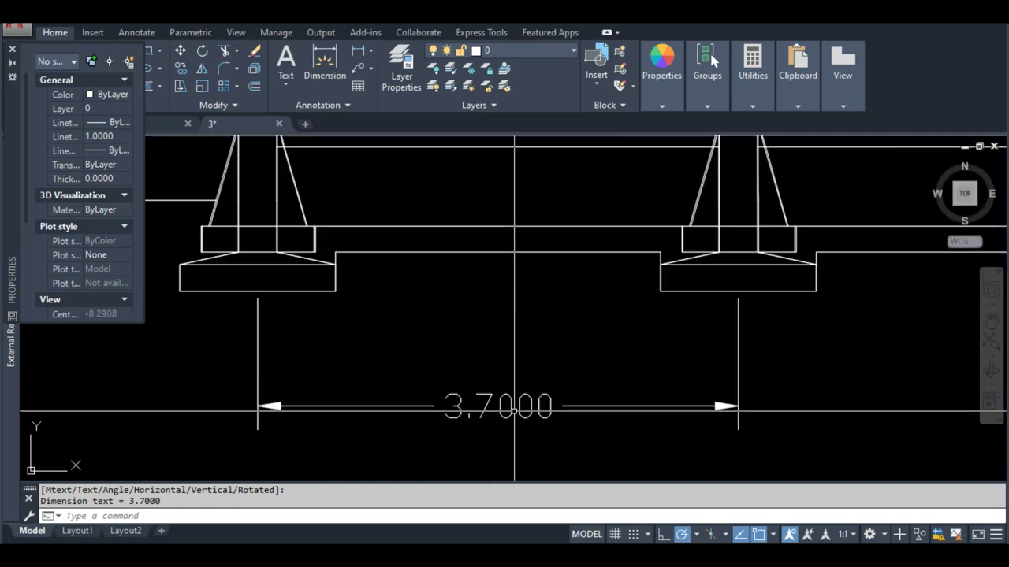
{"action": "scroll", "coordinate": [518, 412], "scroll_direction": "up", "scroll_amount": 2}
{"action": "scroll", "coordinate": [518, 412], "scroll_direction": "down", "scroll_amount": 3}
{"action": "scroll", "coordinate": [542, 403], "scroll_direction": "down", "scroll_amount": 1}
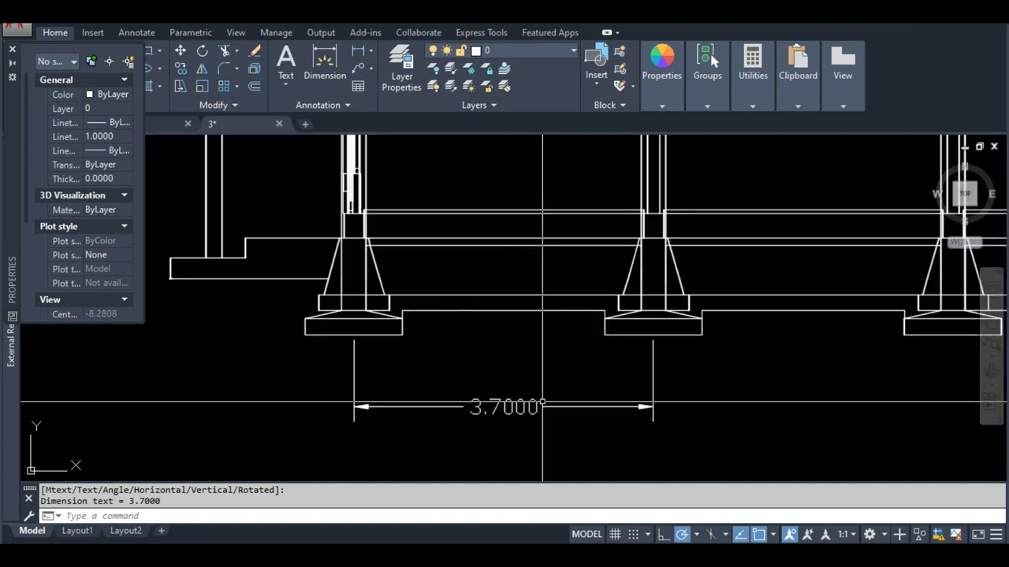
{"action": "type", "text": "d"}
Change the Standard style's Primary Units precision to 0.00 so the spacing reads 3.70.
{"action": "key", "text": "Return"}
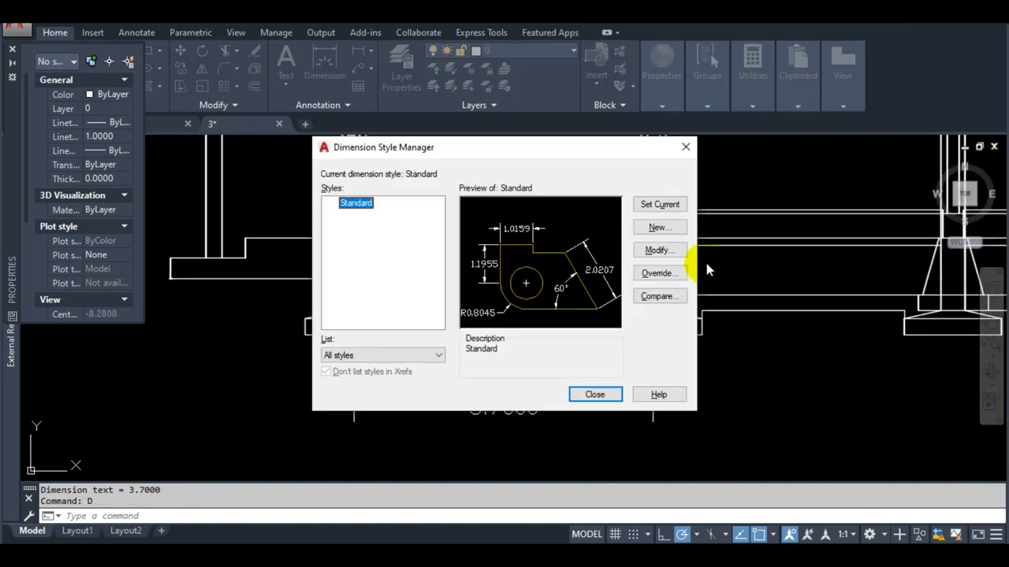
{"action": "left_click", "coordinate": [659, 250]}
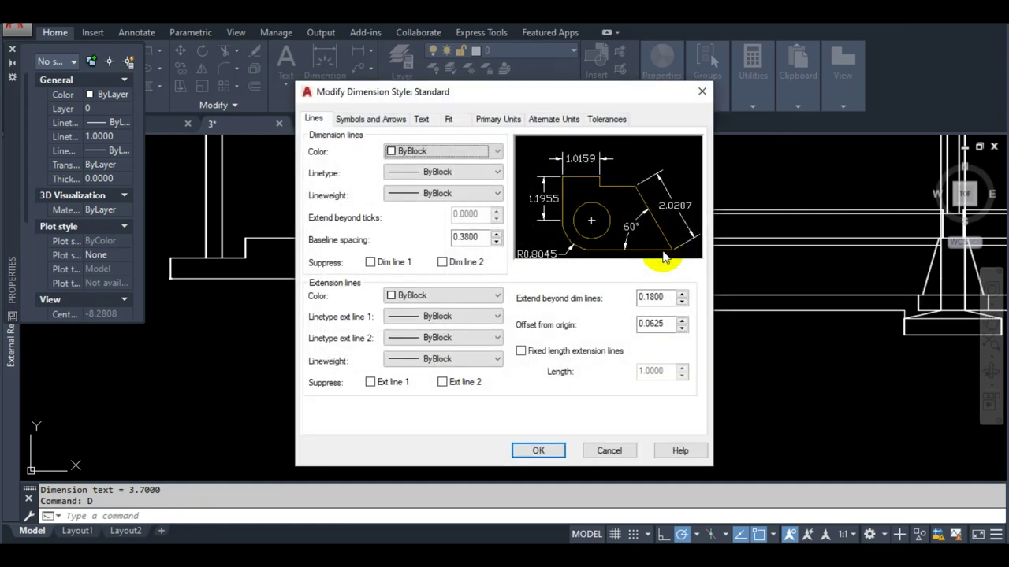
{"action": "left_click", "coordinate": [448, 119]}
{"action": "left_click", "coordinate": [494, 119]}
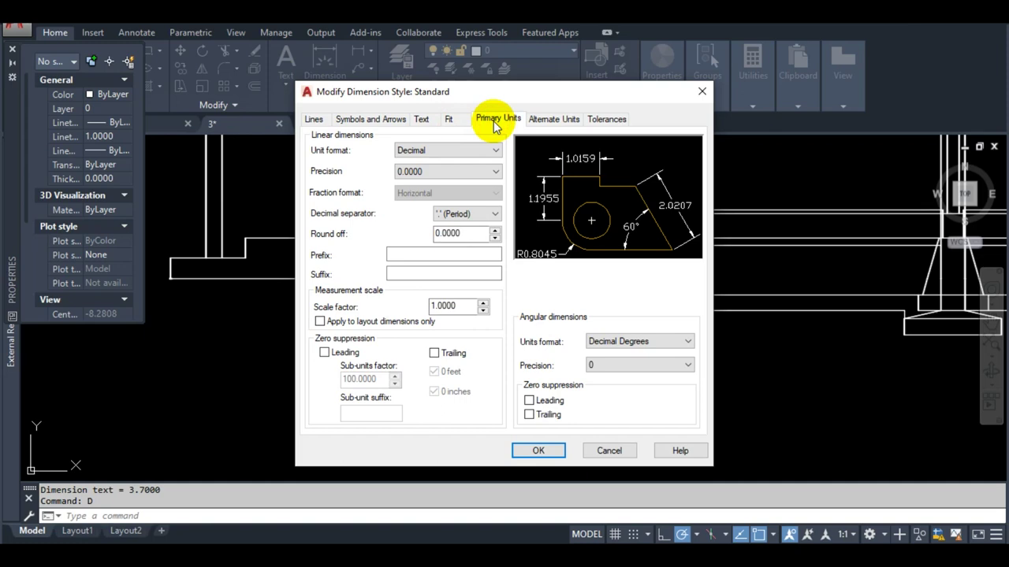
{"action": "left_click", "coordinate": [474, 172]}
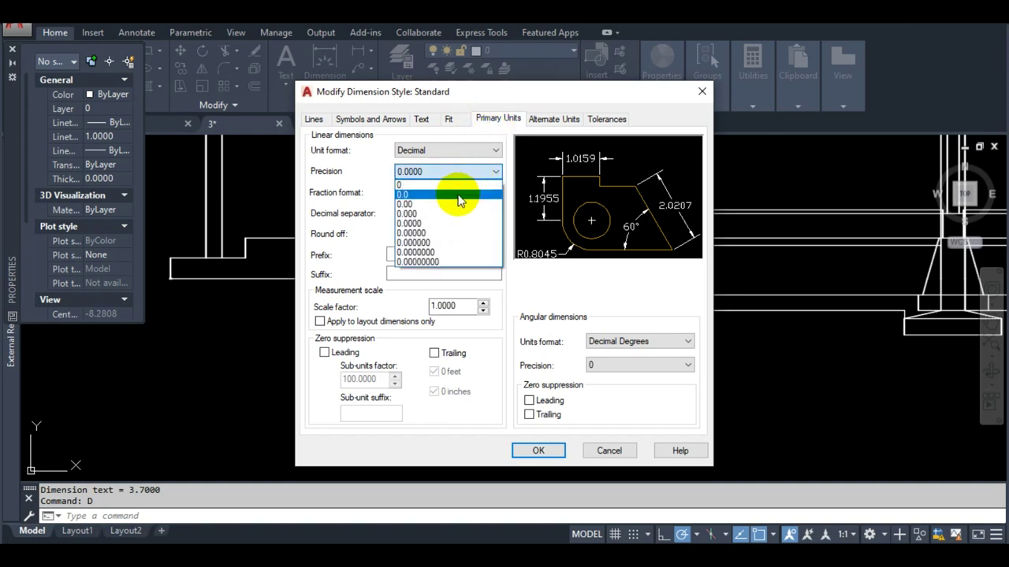
{"action": "left_click", "coordinate": [460, 206]}
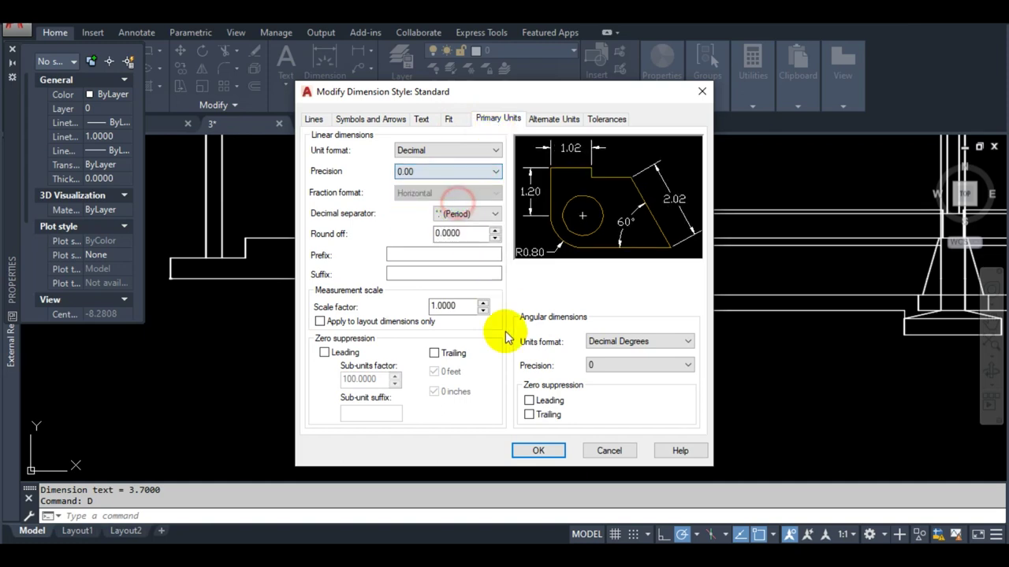
{"action": "left_click", "coordinate": [540, 451]}
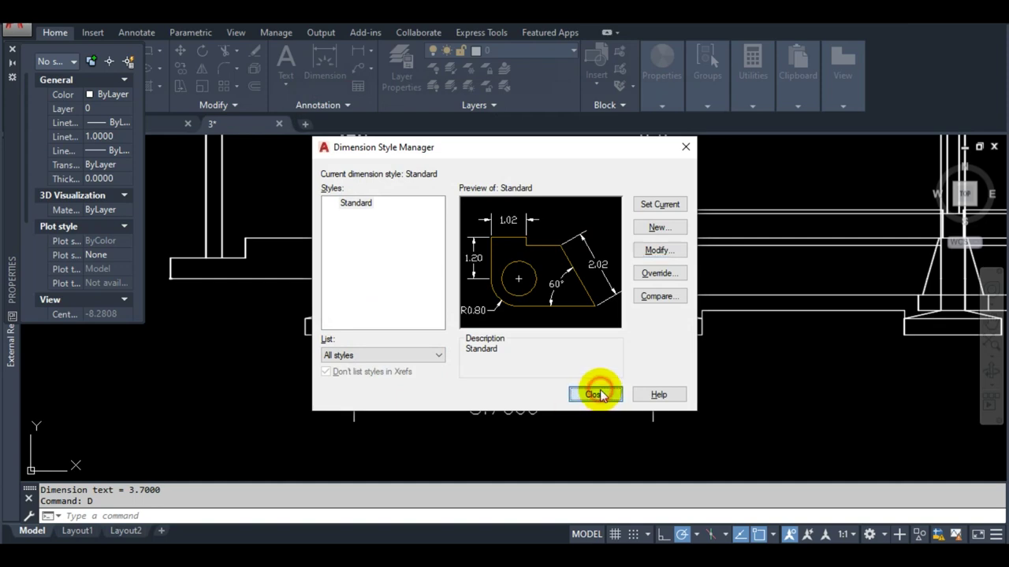
{"action": "left_click", "coordinate": [596, 394]}
{"action": "scroll", "coordinate": [515, 424], "scroll_direction": "up", "scroll_amount": 3}
{"action": "scroll", "coordinate": [513, 421], "scroll_direction": "down", "scroll_amount": 4}
{"action": "scroll", "coordinate": [480, 370], "scroll_direction": "down", "scroll_amount": 3}
{"action": "scroll", "coordinate": [443, 304], "scroll_direction": "down", "scroll_amount": 3}
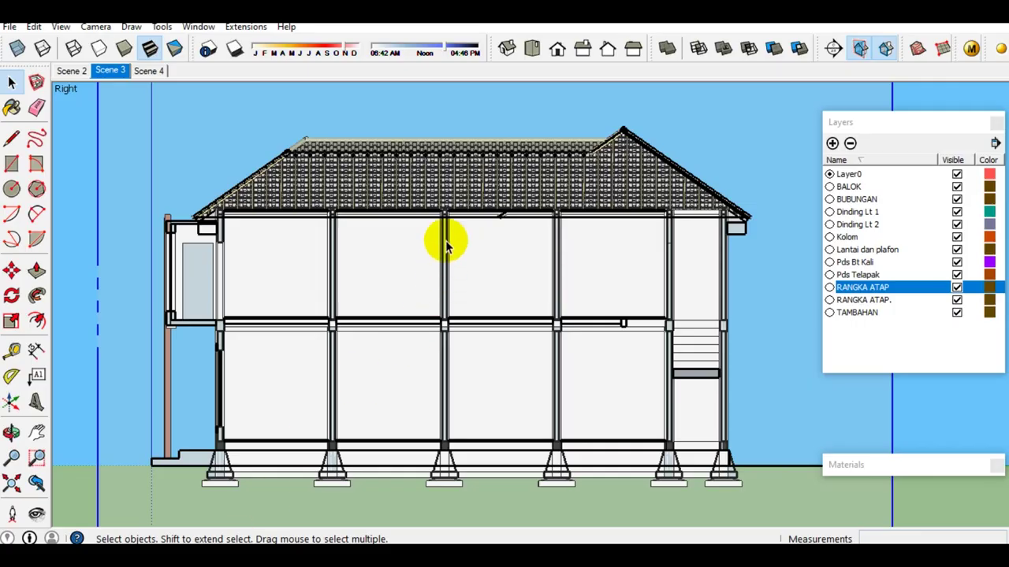
Hide the RANGKA ATAP layer so the roof tiles disappear.
{"action": "scroll", "coordinate": [445, 240], "scroll_direction": "up", "scroll_amount": 1}
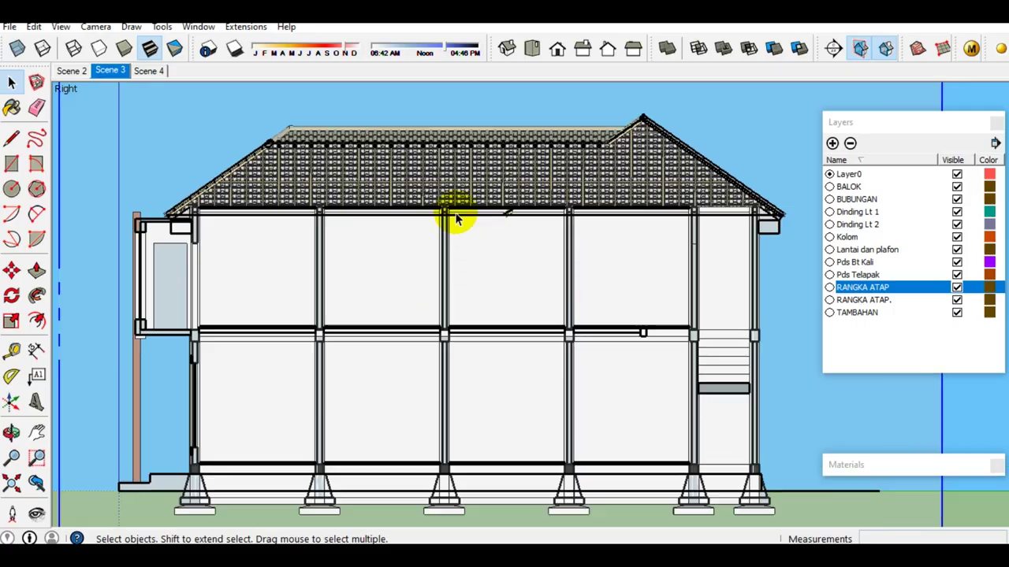
{"action": "scroll", "coordinate": [455, 214], "scroll_direction": "up", "scroll_amount": 1}
{"action": "scroll", "coordinate": [462, 208], "scroll_direction": "up", "scroll_amount": 2}
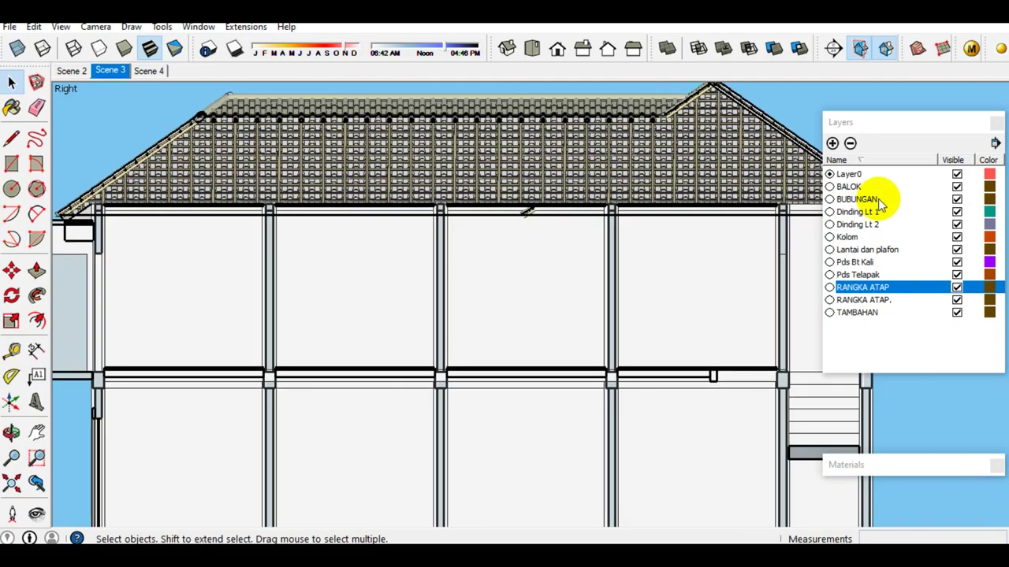
{"action": "left_click", "coordinate": [957, 290]}
Zoom in on the roof to inspect the exposed timber batten grid.
{"action": "scroll", "coordinate": [204, 131], "scroll_direction": "down", "scroll_amount": 2}
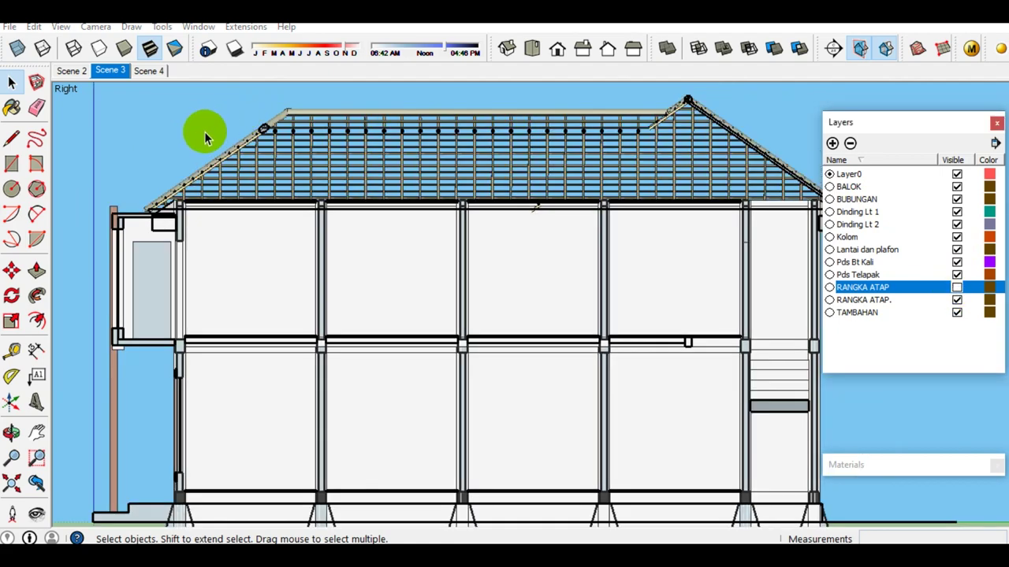
{"action": "scroll", "coordinate": [204, 132], "scroll_direction": "up", "scroll_amount": 1}
{"action": "scroll", "coordinate": [226, 154], "scroll_direction": "up", "scroll_amount": 1}
{"action": "scroll", "coordinate": [246, 176], "scroll_direction": "up", "scroll_amount": 2}
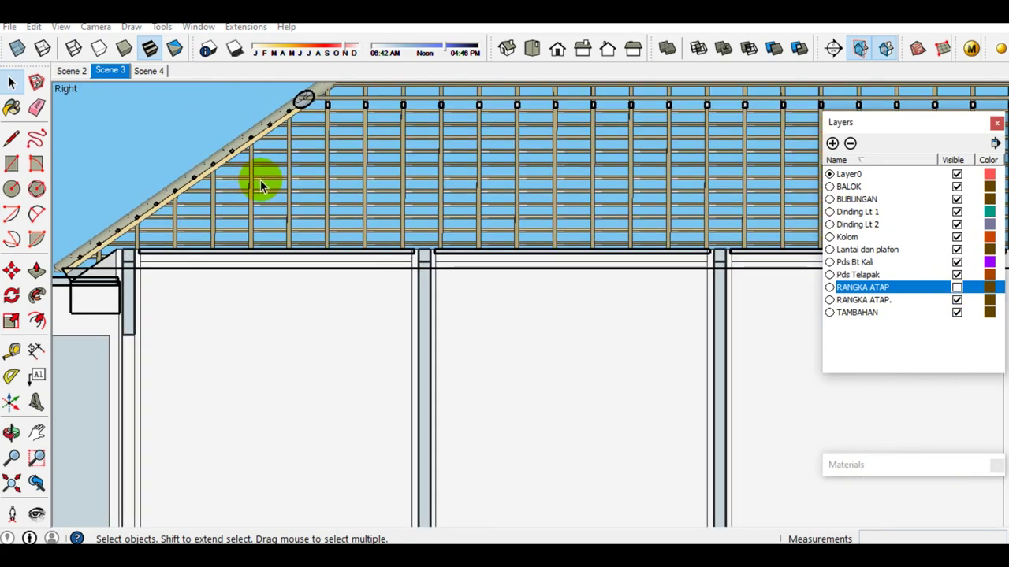
{"action": "scroll", "coordinate": [471, 186], "scroll_direction": "up", "scroll_amount": 1}
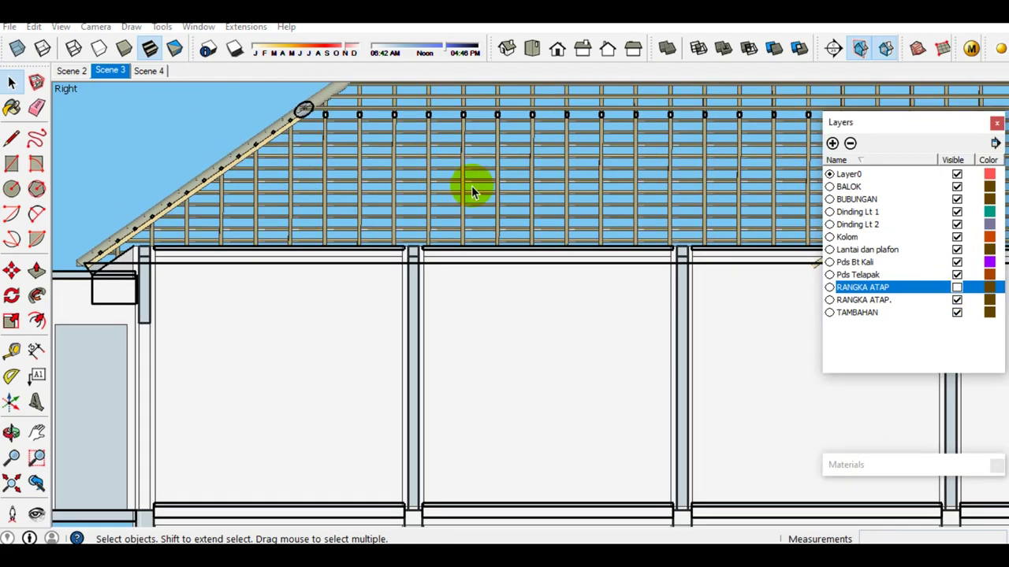
{"action": "scroll", "coordinate": [424, 174], "scroll_direction": "up", "scroll_amount": 1}
{"action": "scroll", "coordinate": [421, 176], "scroll_direction": "up", "scroll_amount": 2}
{"action": "scroll", "coordinate": [421, 176], "scroll_direction": "up", "scroll_amount": 1}
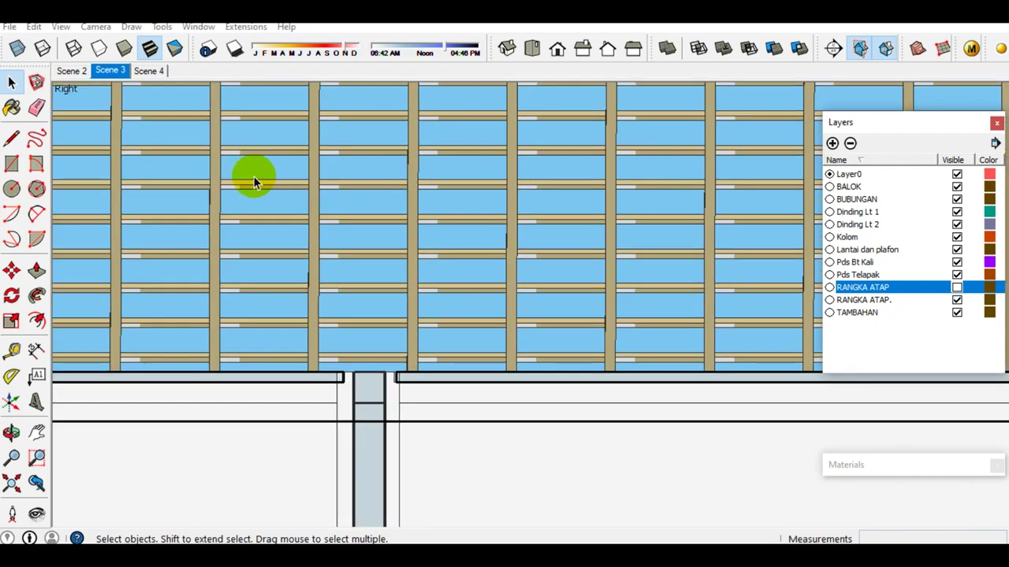
{"action": "scroll", "coordinate": [248, 181], "scroll_direction": "down", "scroll_amount": 1}
{"action": "scroll", "coordinate": [242, 187], "scroll_direction": "down", "scroll_amount": 1}
{"action": "scroll", "coordinate": [378, 184], "scroll_direction": "down", "scroll_amount": 1}
{"action": "scroll", "coordinate": [279, 165], "scroll_direction": "down", "scroll_amount": 1}
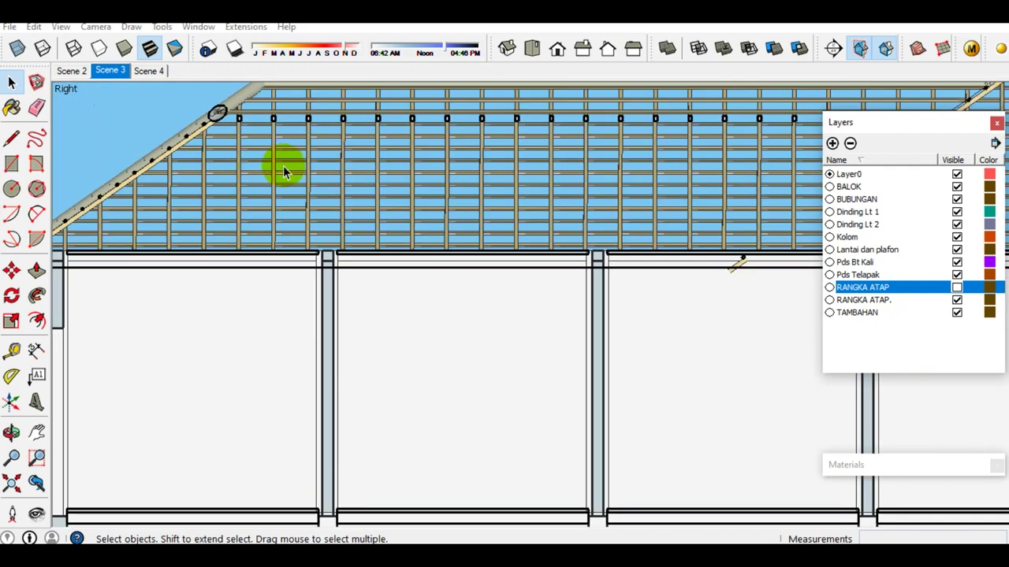
{"action": "scroll", "coordinate": [344, 162], "scroll_direction": "down", "scroll_amount": 1}
{"action": "scroll", "coordinate": [274, 146], "scroll_direction": "down", "scroll_amount": 1}
{"action": "scroll", "coordinate": [267, 145], "scroll_direction": "down", "scroll_amount": 1}
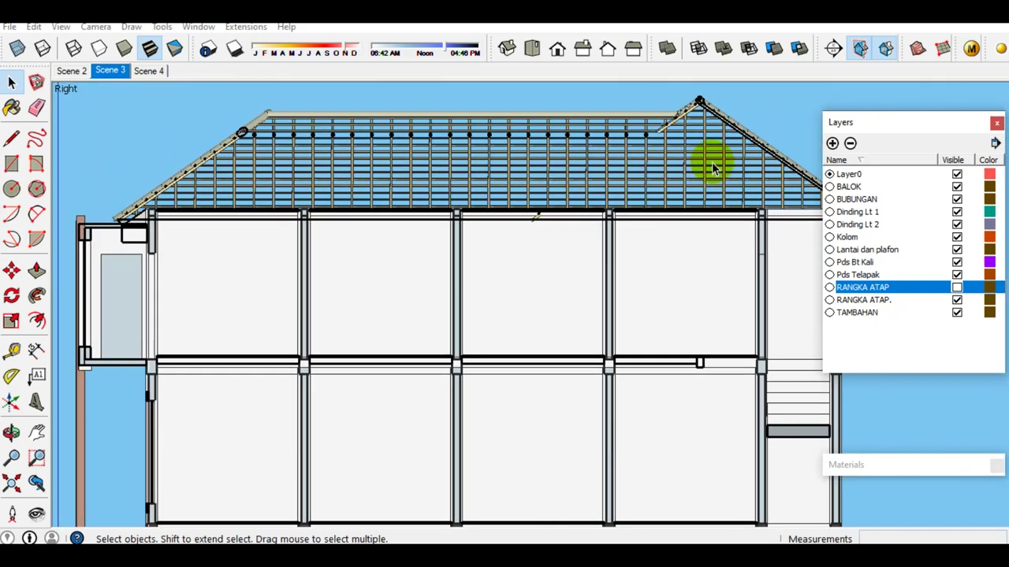
{"action": "scroll", "coordinate": [711, 161], "scroll_direction": "up", "scroll_amount": 1}
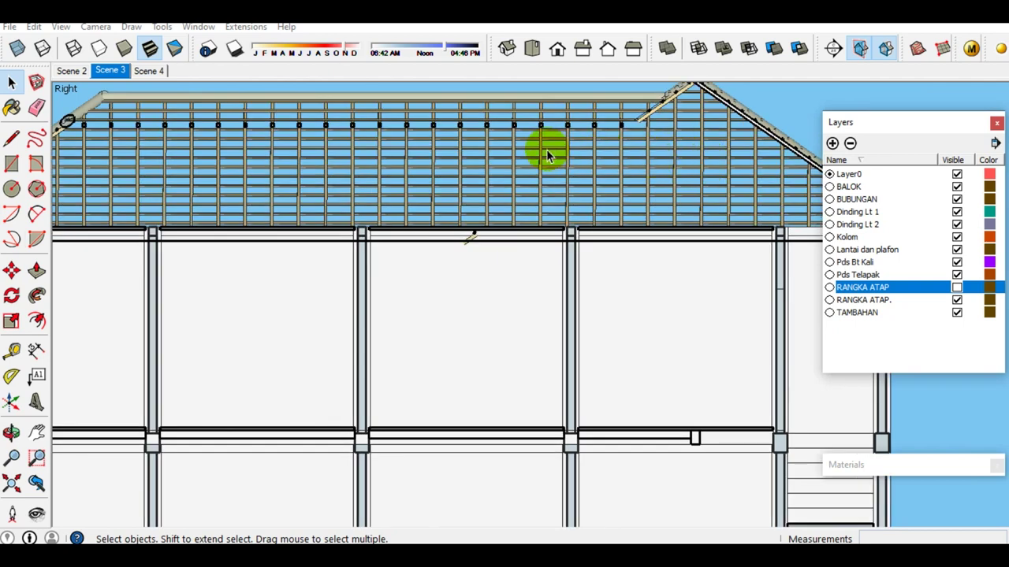
{"action": "scroll", "coordinate": [547, 152], "scroll_direction": "down", "scroll_amount": 1}
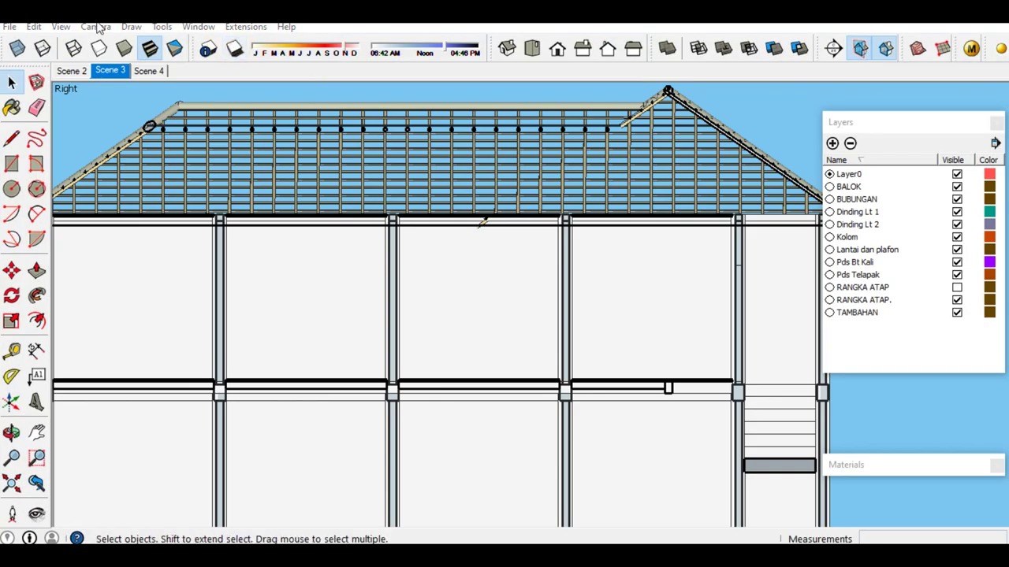
{"action": "left_click", "coordinate": [96, 28]}
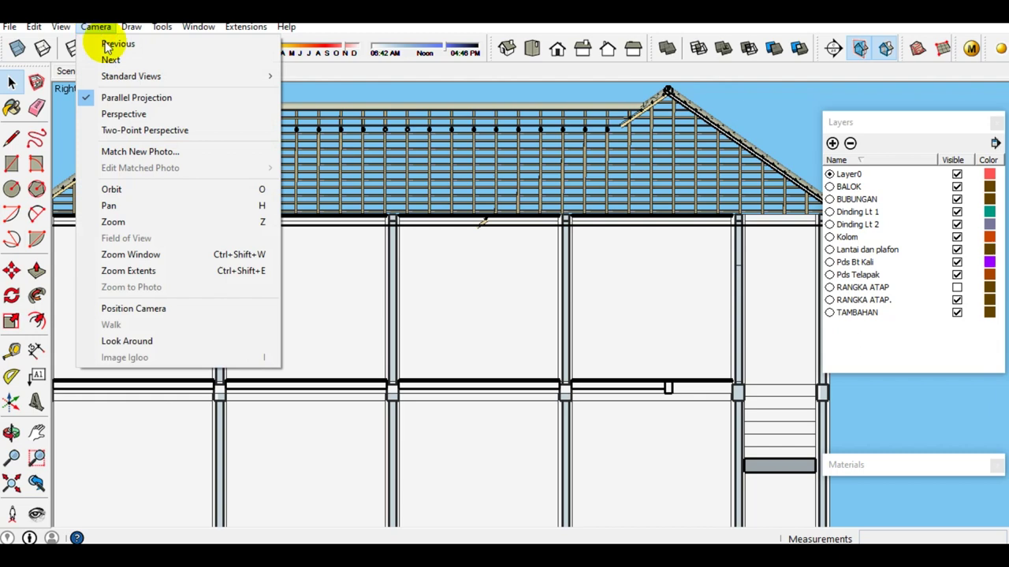
Switch the camera to Perspective and delete the section plane to remove the cut.
{"action": "left_click", "coordinate": [133, 114]}
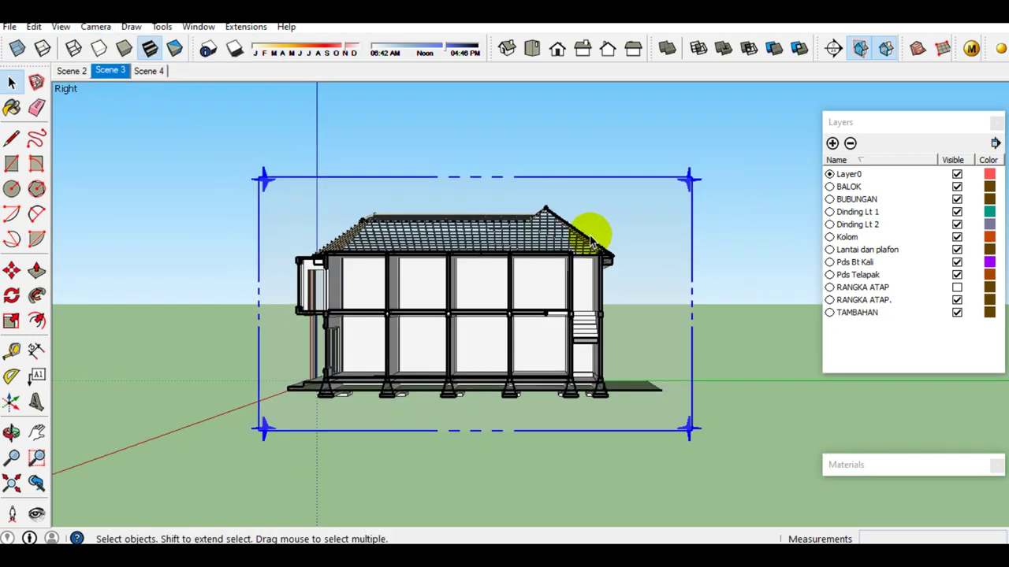
{"action": "key", "text": "Delete"}
{"action": "mouse_move", "coordinate": [696, 266]}
{"action": "middle_mouse_down"}
{"action": "mouse_move", "coordinate": [738, 286]}
{"action": "mouse_move", "coordinate": [672, 316]}
{"action": "middle_mouse_up"}
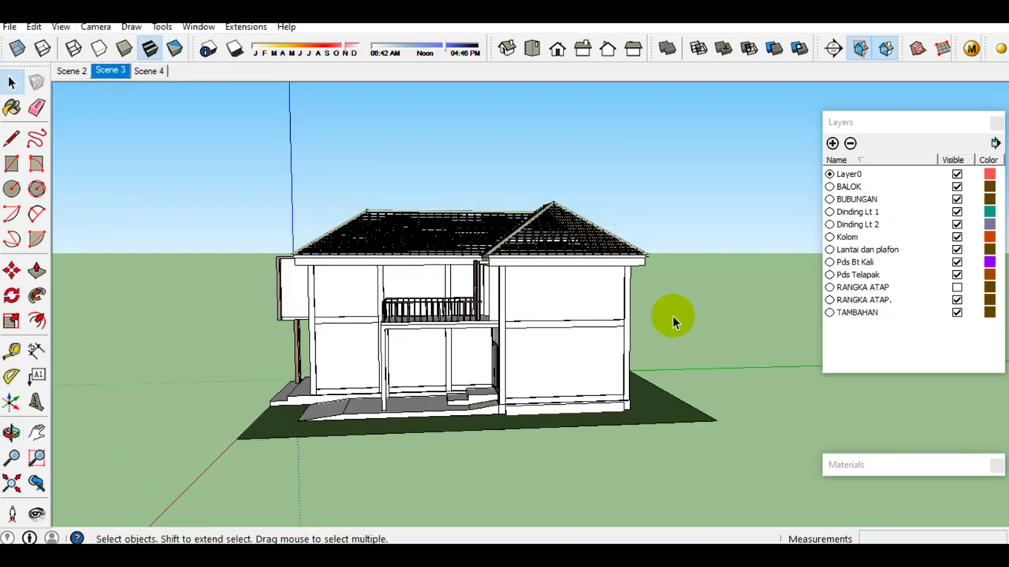
{"action": "middle_click_drag", "start_coordinate": [568, 323], "coordinate": [686, 305]}
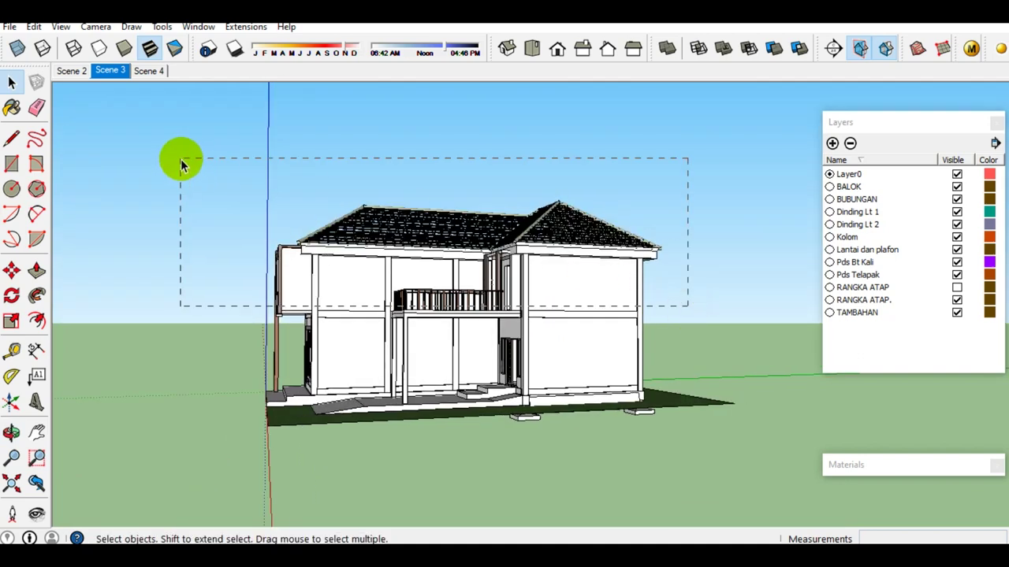
Hide the TAMBAHAN layer holding the balcony, slab and stairs.
{"action": "left_click_drag", "start_coordinate": [180, 163], "coordinate": [197, 168]}
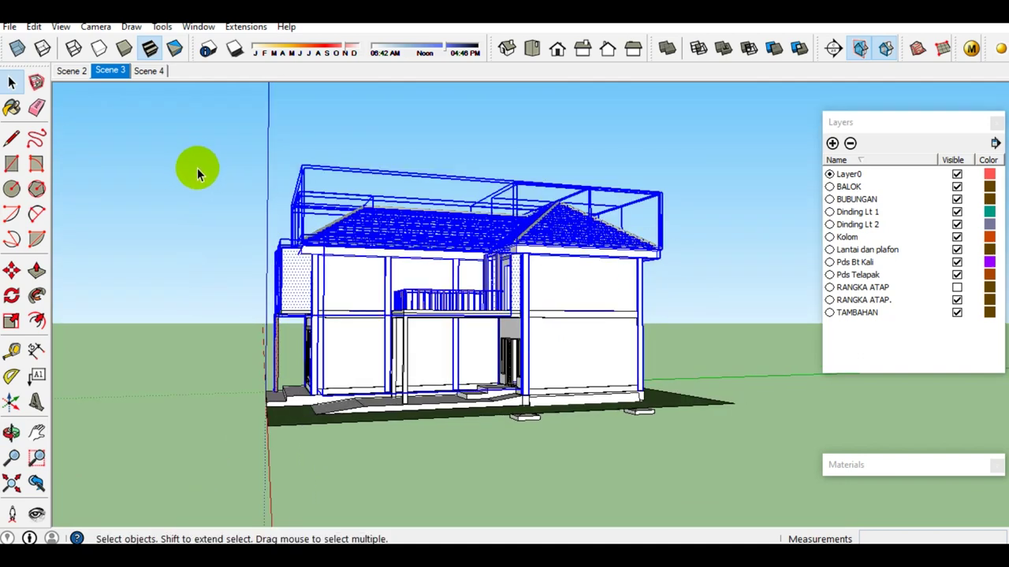
{"action": "left_click", "coordinate": [414, 340]}
{"action": "mouse_move", "coordinate": [436, 341]}
{"action": "middle_mouse_down"}
{"action": "mouse_move", "coordinate": [368, 383]}
{"action": "mouse_move", "coordinate": [387, 384]}
{"action": "middle_mouse_up"}
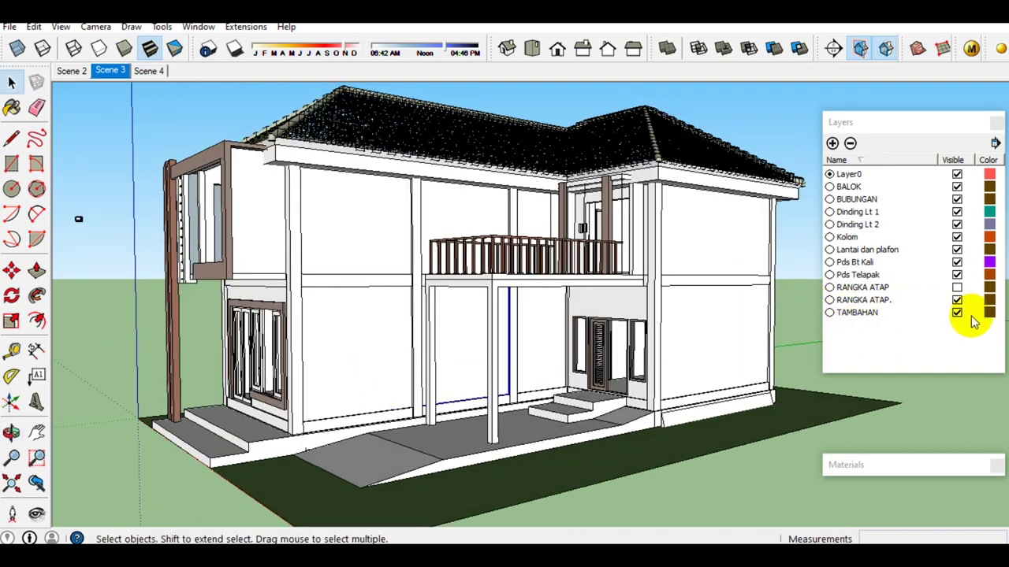
{"action": "left_click", "coordinate": [955, 314]}
{"action": "left_click", "coordinate": [956, 313]}
Hide the selected roof, walls and frames, leaving only the foundation beams in view.
{"action": "mouse_move", "coordinate": [563, 277]}
{"action": "middle_mouse_down"}
{"action": "mouse_move", "coordinate": [543, 346]}
{"action": "mouse_move", "coordinate": [445, 404]}
{"action": "mouse_move", "coordinate": [472, 367]}
{"action": "mouse_move", "coordinate": [529, 379]}
{"action": "mouse_move", "coordinate": [660, 331]}
{"action": "middle_mouse_up"}
{"action": "mouse_move", "coordinate": [733, 309]}
{"action": "left_mouse_down"}
{"action": "mouse_move", "coordinate": [264, 120]}
{"action": "mouse_move", "coordinate": [162, 118]}
{"action": "left_mouse_up"}
{"action": "right_click", "coordinate": [416, 209]}
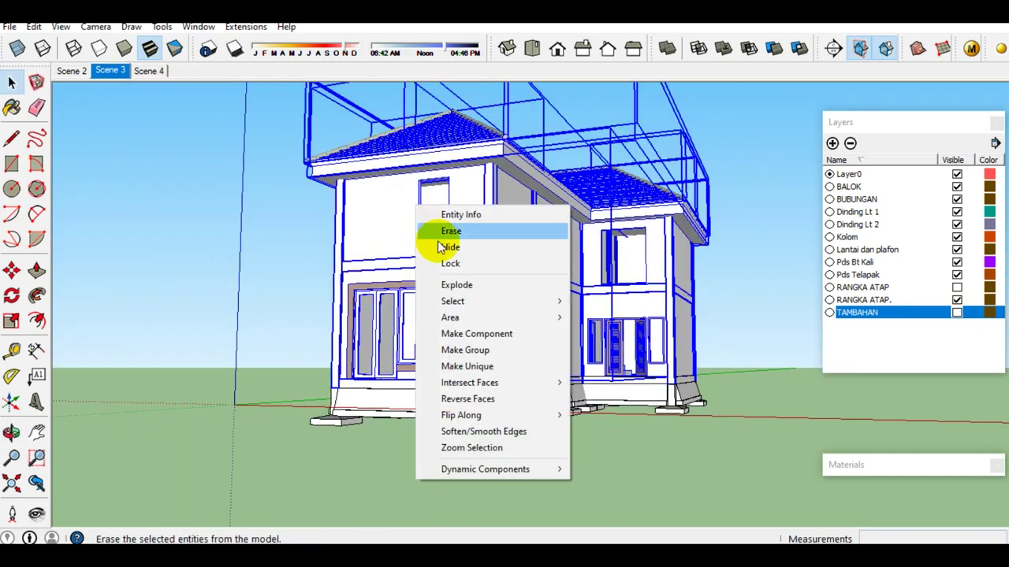
{"action": "left_click", "coordinate": [439, 248]}
{"action": "middle_click_drag", "start_coordinate": [442, 253], "coordinate": [450, 480]}
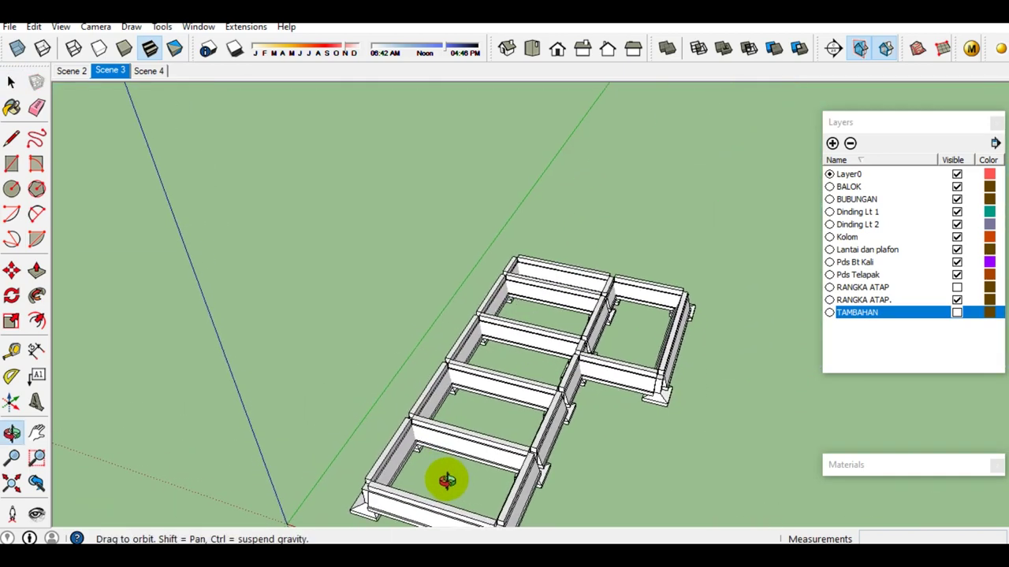
{"action": "mouse_move", "coordinate": [636, 117]}
{"action": "middle_mouse_down"}
{"action": "mouse_move", "coordinate": [599, 276]}
{"action": "mouse_move", "coordinate": [585, 265]}
{"action": "middle_mouse_up"}
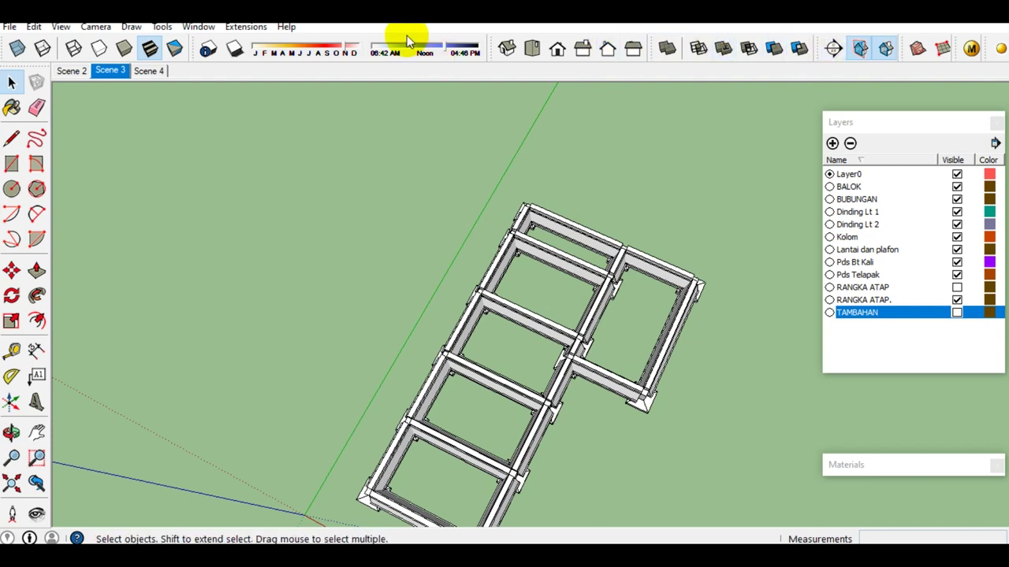
Show the foundation in Top view with Parallel Projection.
{"action": "left_click", "coordinate": [532, 49]}
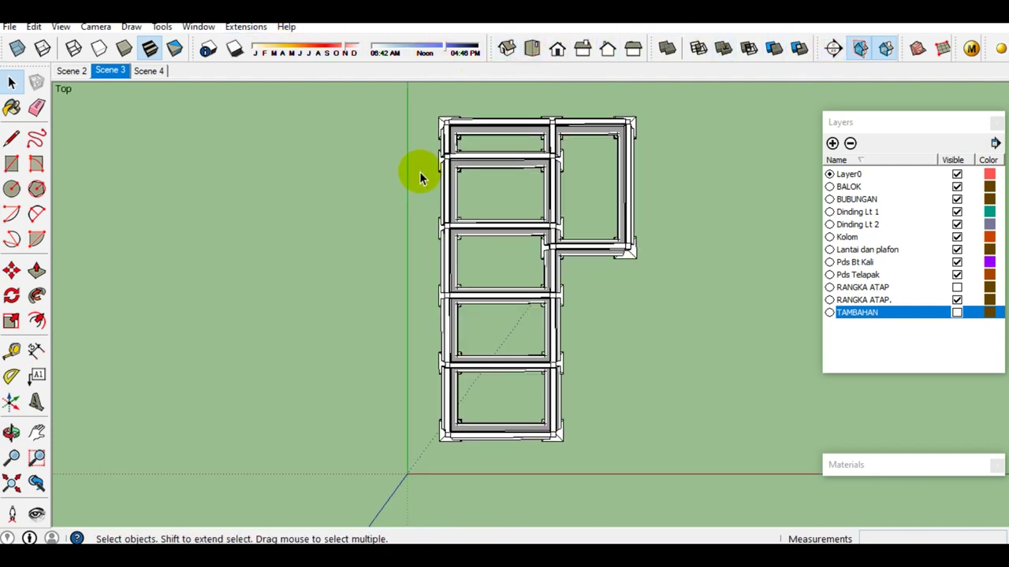
{"action": "left_click", "coordinate": [95, 26]}
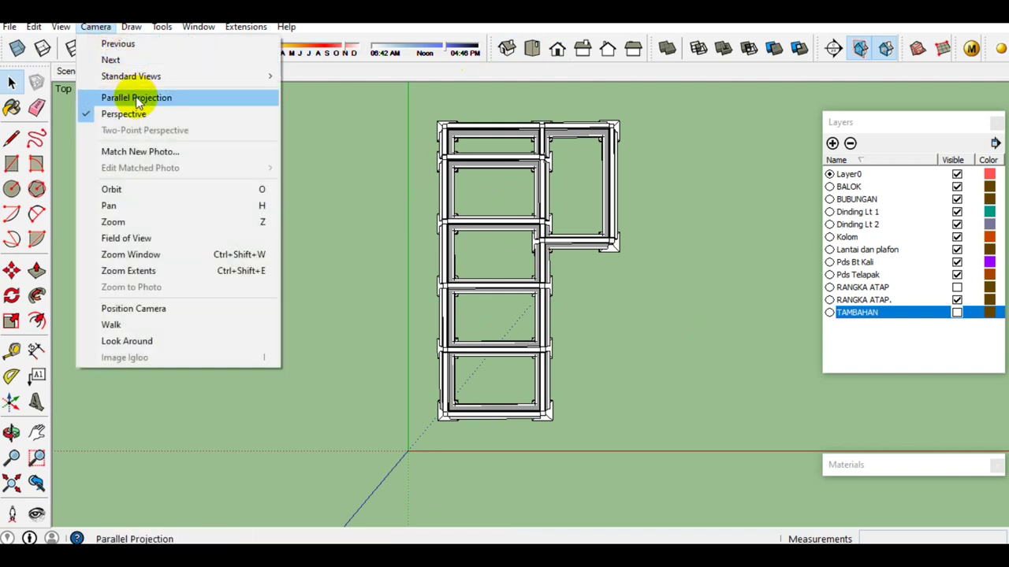
{"action": "left_click", "coordinate": [135, 101]}
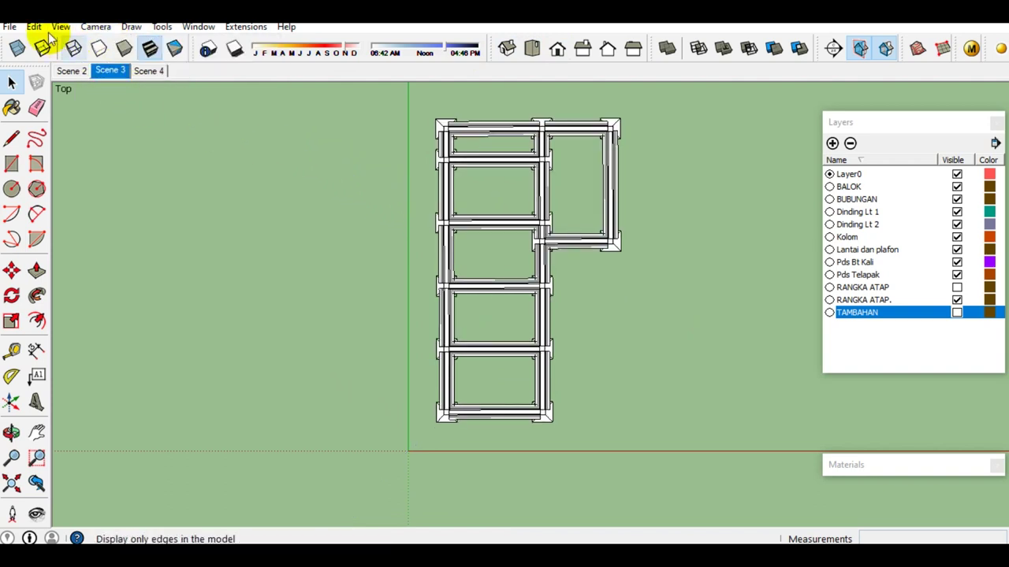
Export the top view as 2D DWG file '4' and dismiss the export audit message.
{"action": "left_click", "coordinate": [9, 26]}
{"action": "mouse_move", "coordinate": [36, 255]}
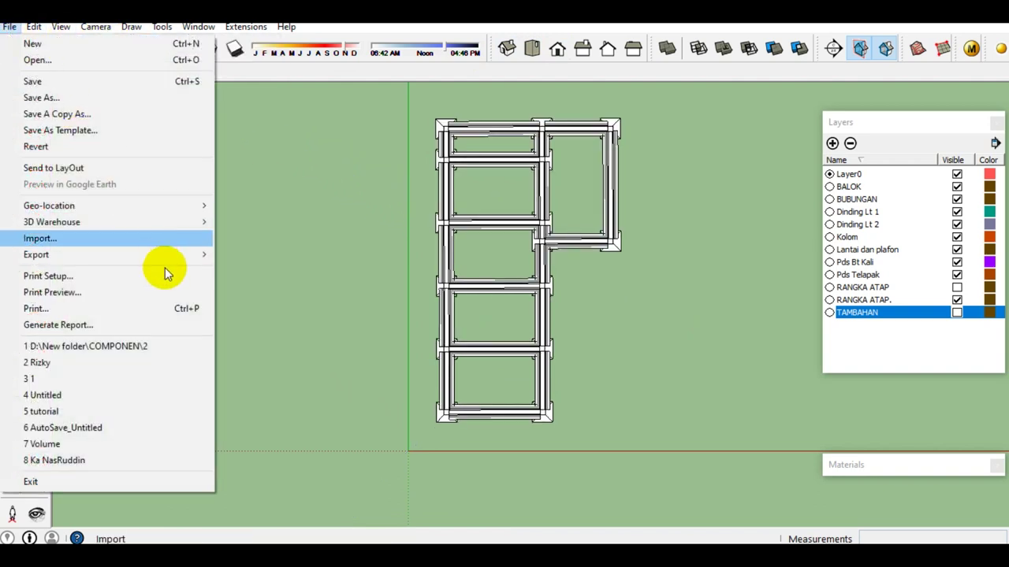
{"action": "left_click", "coordinate": [264, 270]}
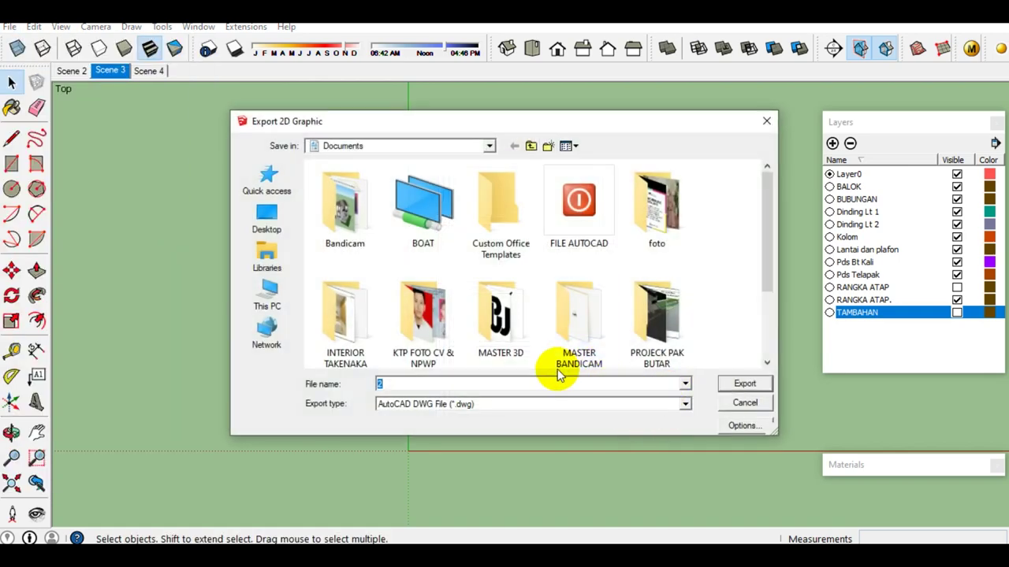
{"action": "type", "text": "4"}
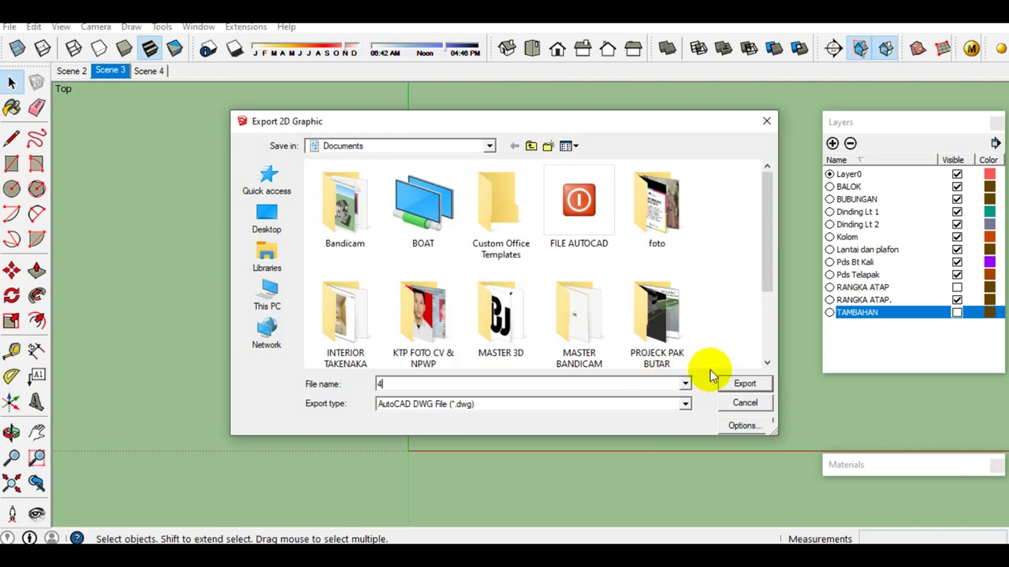
{"action": "left_click", "coordinate": [744, 383]}
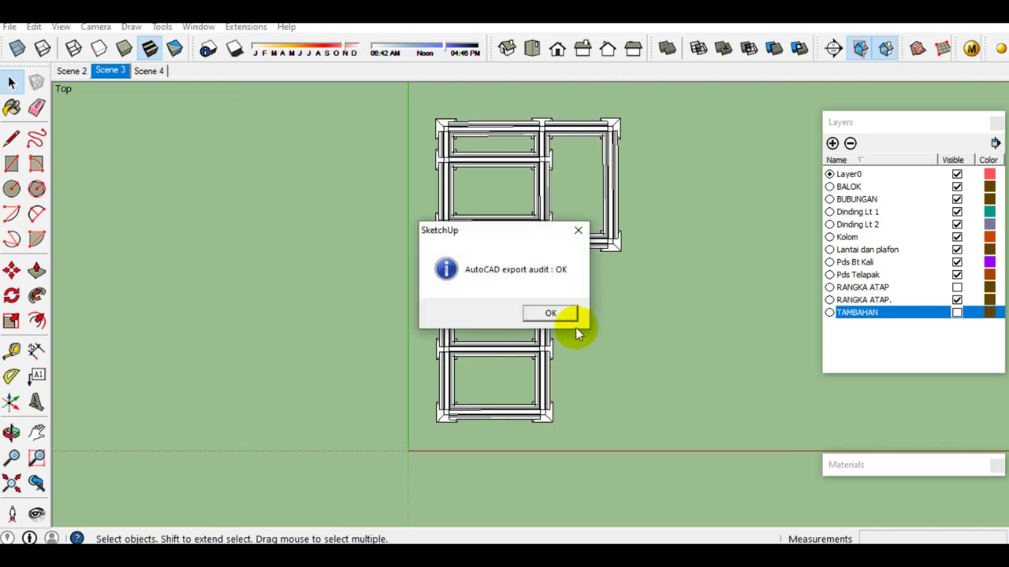
{"action": "left_click", "coordinate": [551, 313]}
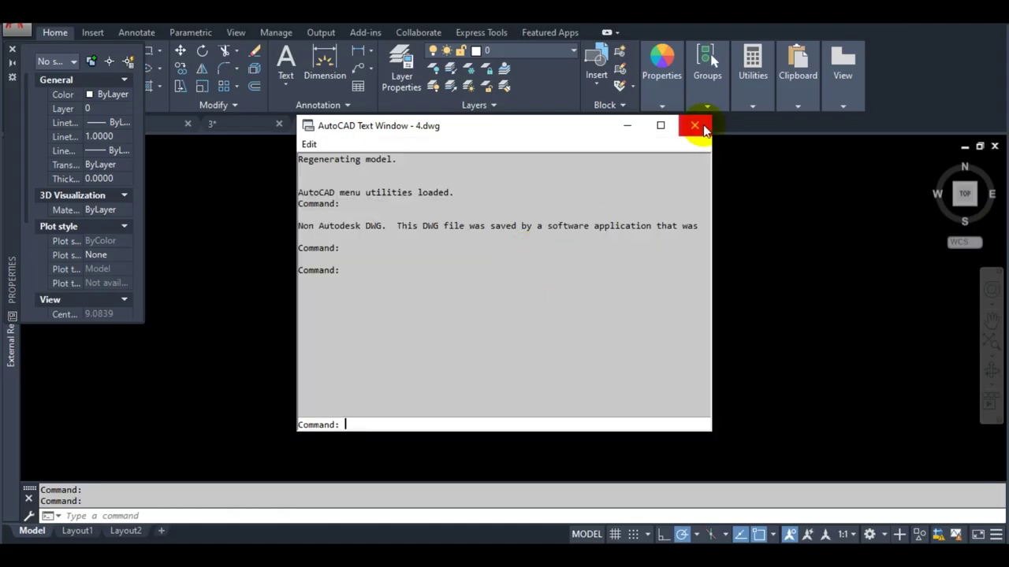
Close the AutoCAD Text Window and zoom into the upper-right wall junction of drawing 4.
{"action": "left_click", "coordinate": [694, 126]}
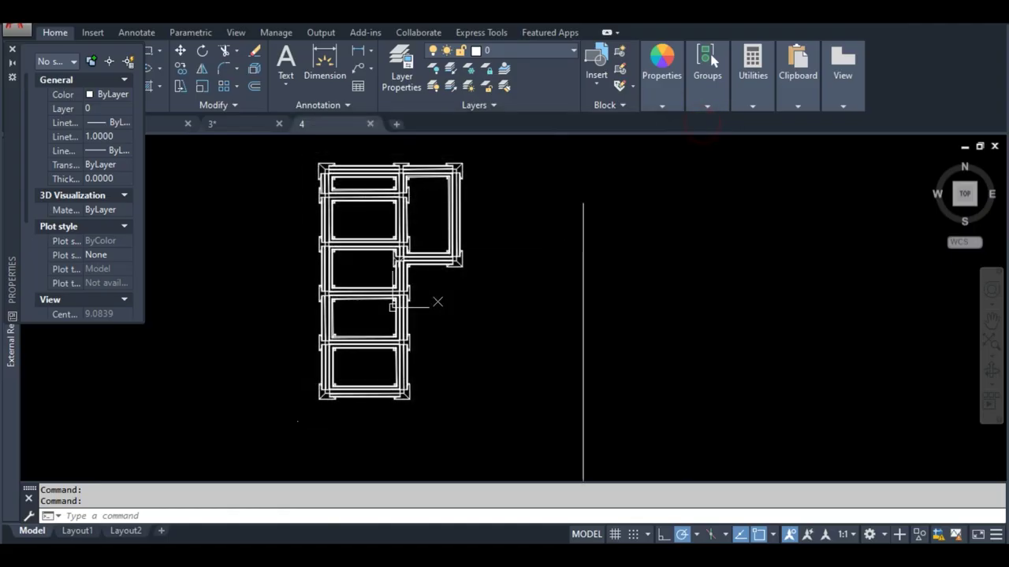
{"action": "scroll", "coordinate": [404, 286], "scroll_direction": "up", "scroll_amount": 1}
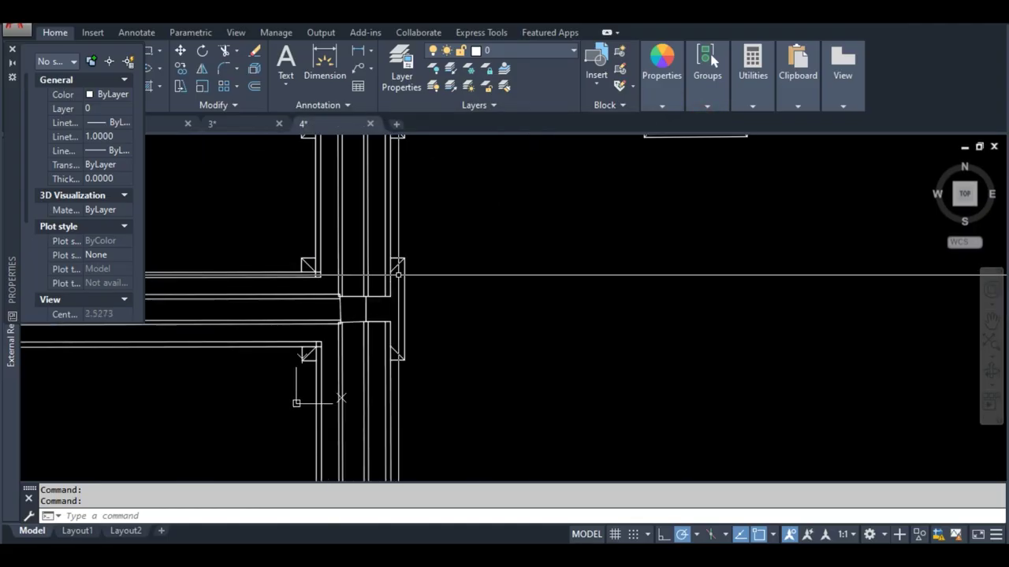
{"action": "scroll", "coordinate": [405, 268], "scroll_direction": "down", "scroll_amount": 5}
{"action": "scroll", "coordinate": [321, 218], "scroll_direction": "up", "scroll_amount": 2}
{"action": "scroll", "coordinate": [459, 229], "scroll_direction": "up", "scroll_amount": 2}
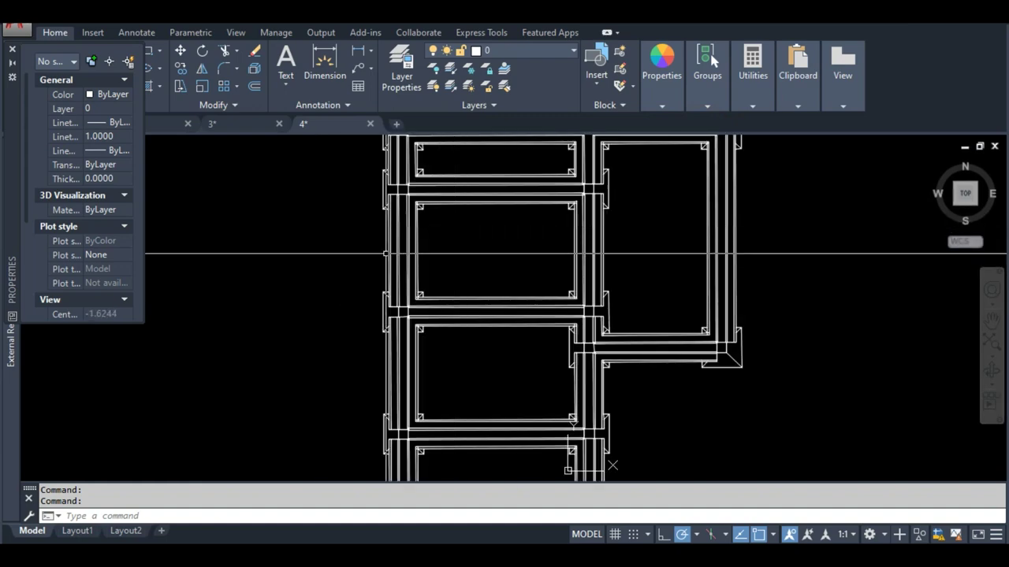
{"action": "scroll", "coordinate": [386, 252], "scroll_direction": "up", "scroll_amount": 2}
{"action": "scroll", "coordinate": [394, 254], "scroll_direction": "down", "scroll_amount": 2}
{"action": "scroll", "coordinate": [426, 244], "scroll_direction": "down", "scroll_amount": 2}
{"action": "scroll", "coordinate": [474, 233], "scroll_direction": "up", "scroll_amount": 5}
{"action": "scroll", "coordinate": [474, 230], "scroll_direction": "down", "scroll_amount": 1}
{"action": "scroll", "coordinate": [473, 228], "scroll_direction": "down", "scroll_amount": 3}
{"action": "scroll", "coordinate": [465, 220], "scroll_direction": "up", "scroll_amount": 2}
{"action": "scroll", "coordinate": [449, 217], "scroll_direction": "up", "scroll_amount": 2}
{"action": "scroll", "coordinate": [449, 218], "scroll_direction": "up", "scroll_amount": 1}
{"action": "scroll", "coordinate": [472, 236], "scroll_direction": "down", "scroll_amount": 1}
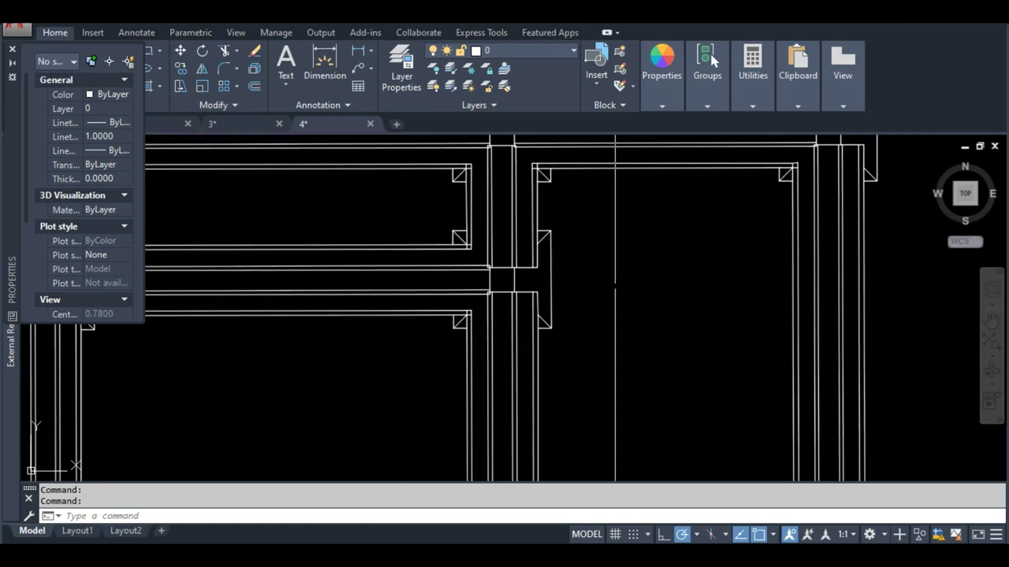
{"action": "scroll", "coordinate": [614, 287], "scroll_direction": "down", "scroll_amount": 3}
{"action": "scroll", "coordinate": [623, 189], "scroll_direction": "up", "scroll_amount": 2}
{"action": "scroll", "coordinate": [630, 217], "scroll_direction": "up", "scroll_amount": 2}
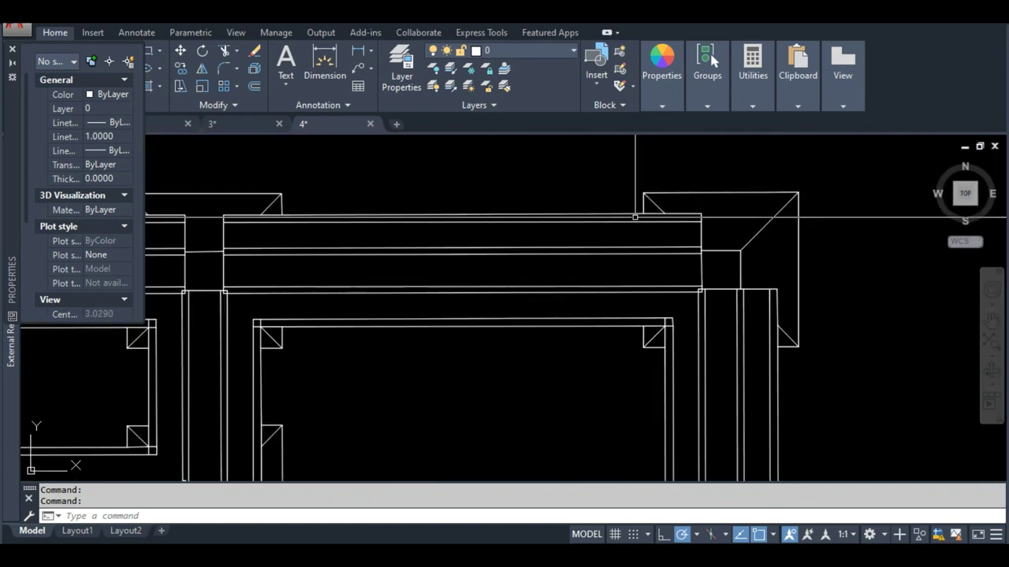
{"action": "scroll", "coordinate": [635, 215], "scroll_direction": "down", "scroll_amount": 3}
{"action": "scroll", "coordinate": [671, 197], "scroll_direction": "up", "scroll_amount": 1}
{"action": "scroll", "coordinate": [670, 209], "scroll_direction": "up", "scroll_amount": 2}
{"action": "scroll", "coordinate": [597, 201], "scroll_direction": "down", "scroll_amount": 2}
{"action": "scroll", "coordinate": [597, 203], "scroll_direction": "up", "scroll_amount": 1}
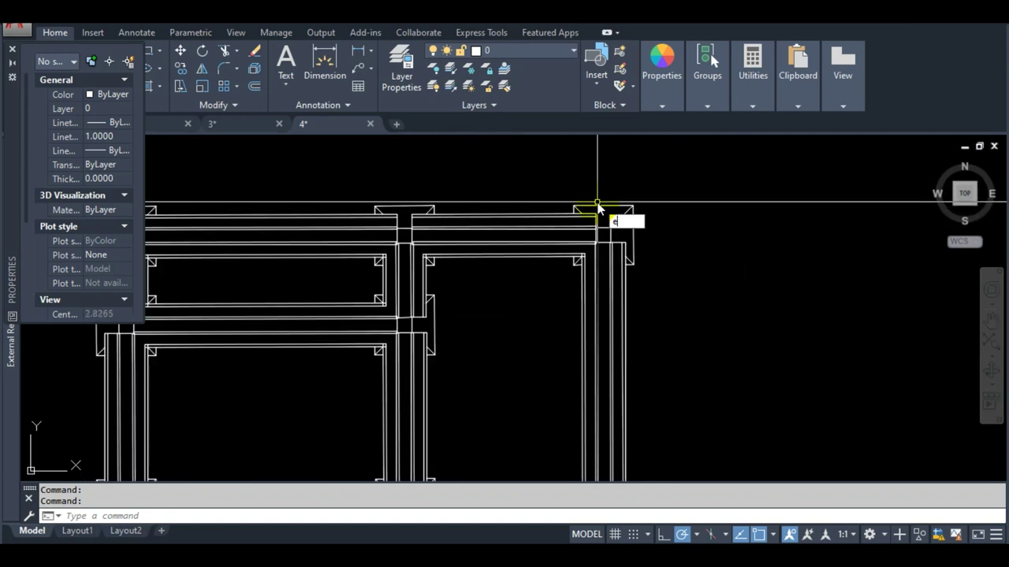
Start ERASE, window-select the upper-right corner lines, and deselect six lines to keep.
{"action": "key", "text": "Return"}
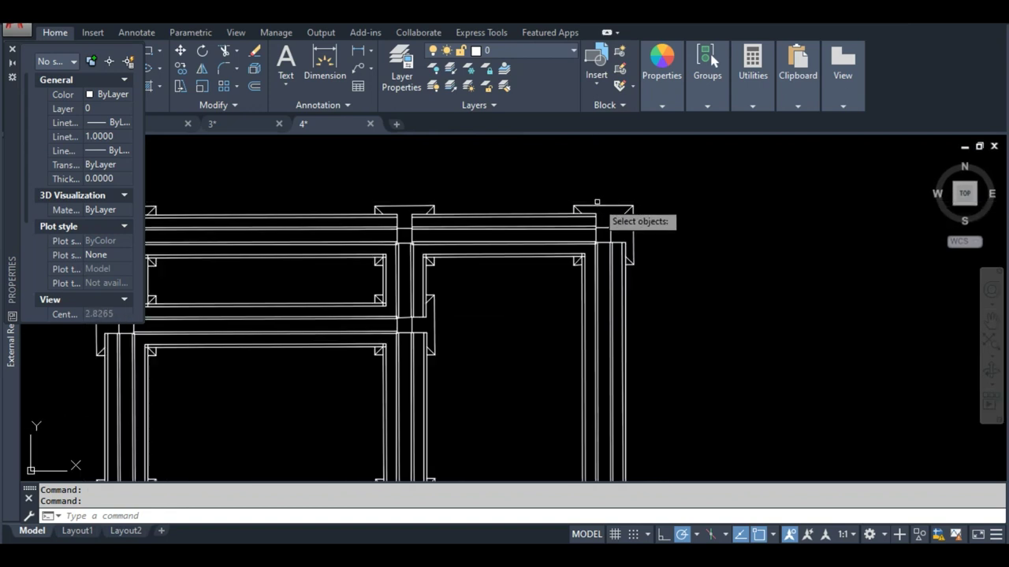
{"action": "left_click", "coordinate": [564, 182]}
{"action": "left_click", "coordinate": [693, 292]}
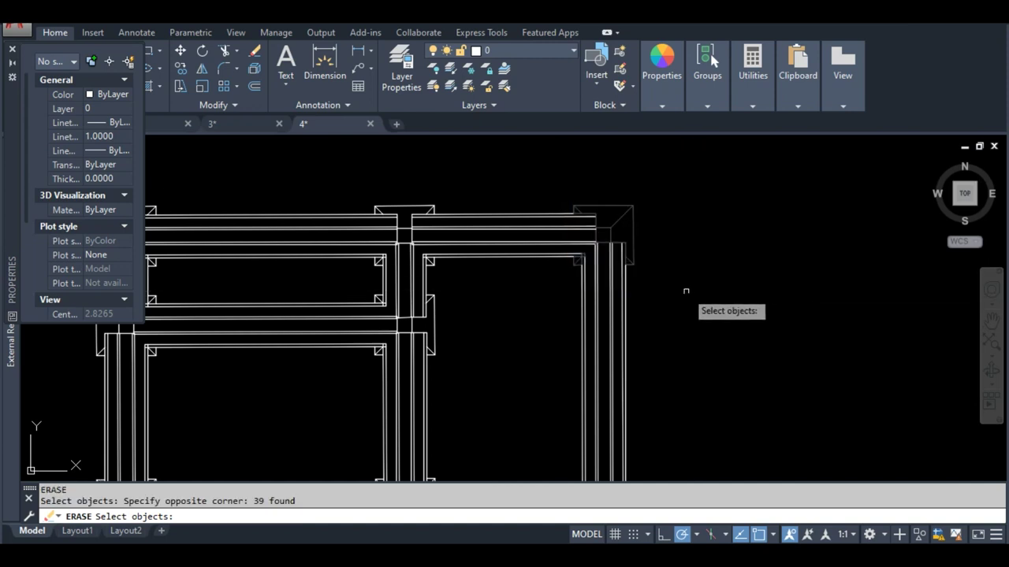
{"action": "scroll", "coordinate": [605, 227], "scroll_direction": "up", "scroll_amount": 1}
{"action": "scroll", "coordinate": [608, 226], "scroll_direction": "up", "scroll_amount": 1}
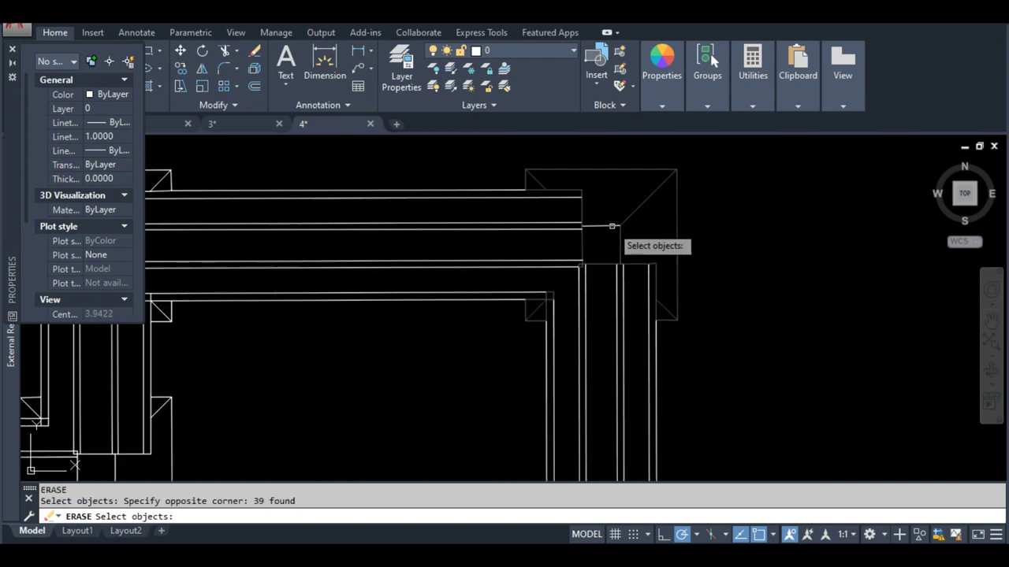
{"action": "left_click_drag", "start_coordinate": [702, 198], "coordinate": [648, 157], "text": "shift"}
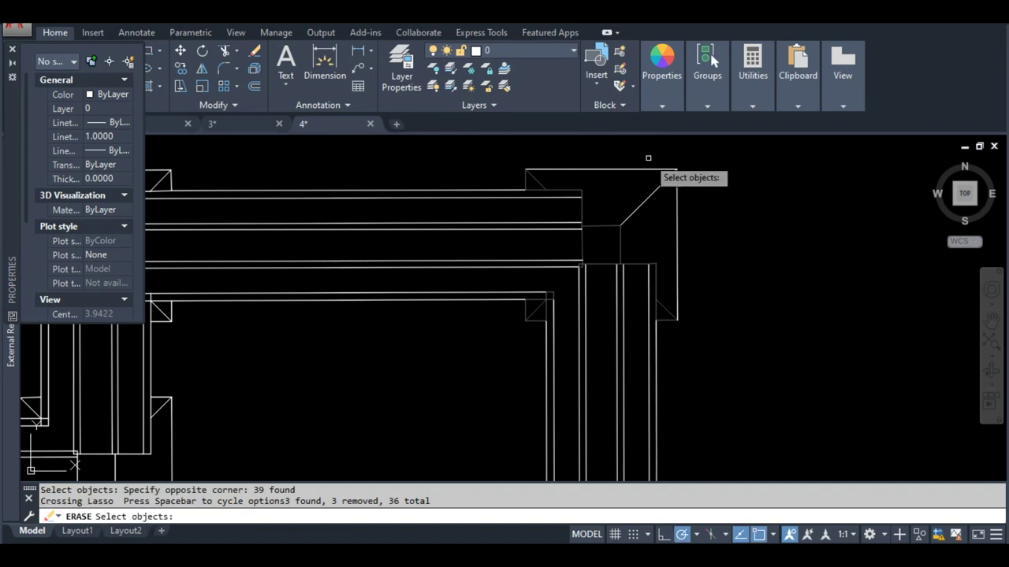
{"action": "left_click", "coordinate": [540, 179]}
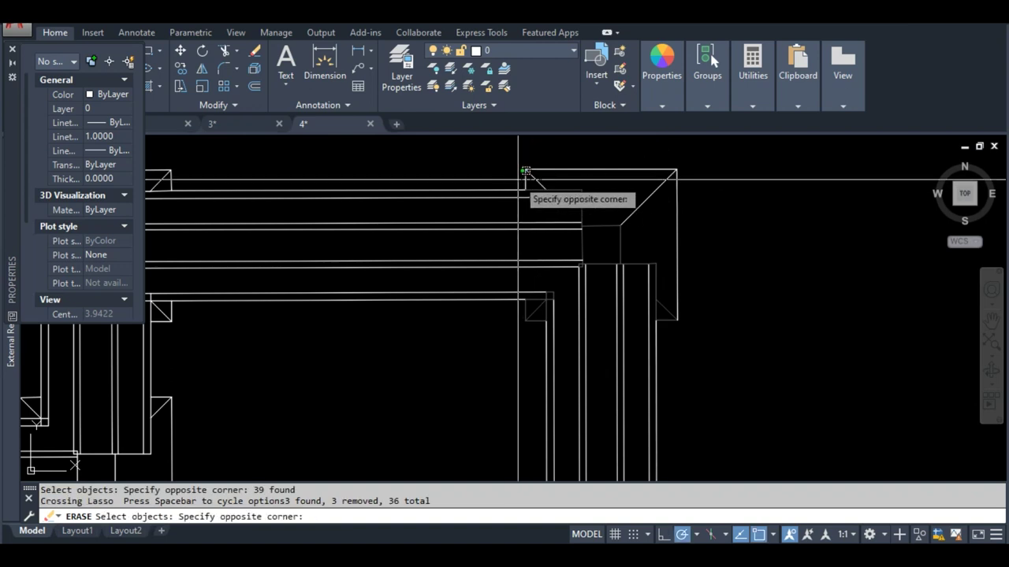
{"action": "left_click", "coordinate": [494, 169], "text": "shift"}
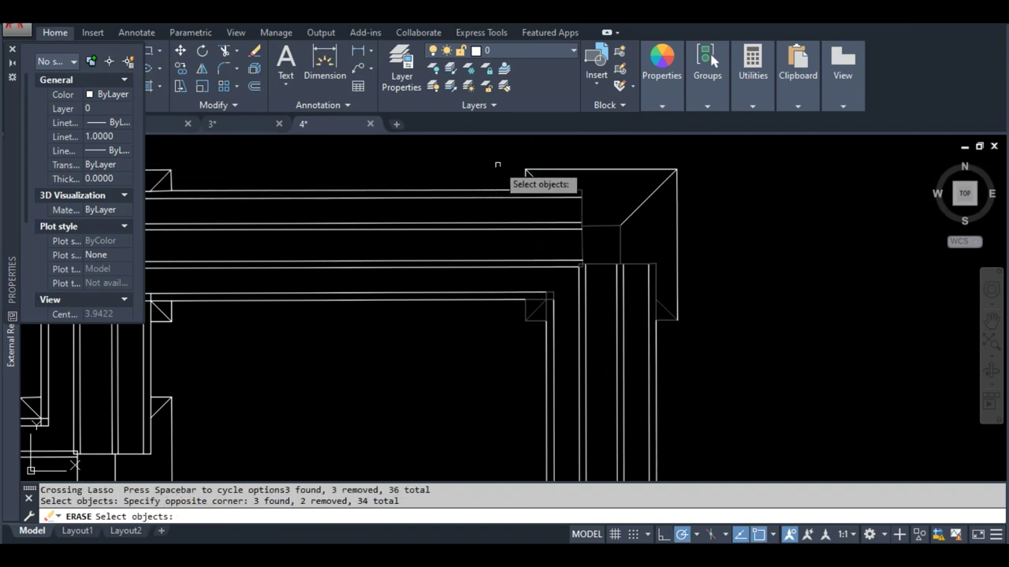
{"action": "mouse_move", "coordinate": [691, 319]}
{"action": "left_mouse_down", "text": "shift"}
{"action": "mouse_move", "coordinate": [669, 302]}
{"action": "mouse_move", "coordinate": [672, 318]}
{"action": "left_mouse_up", "text": "shift"}
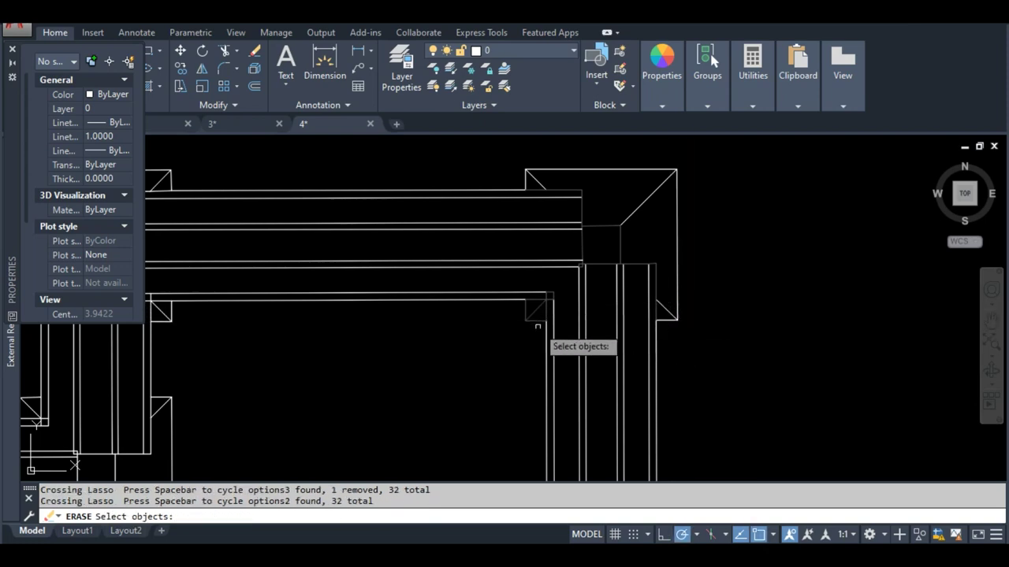
Deselect three more lines at the corner footing from the erase set.
{"action": "left_click", "coordinate": [537, 334]}
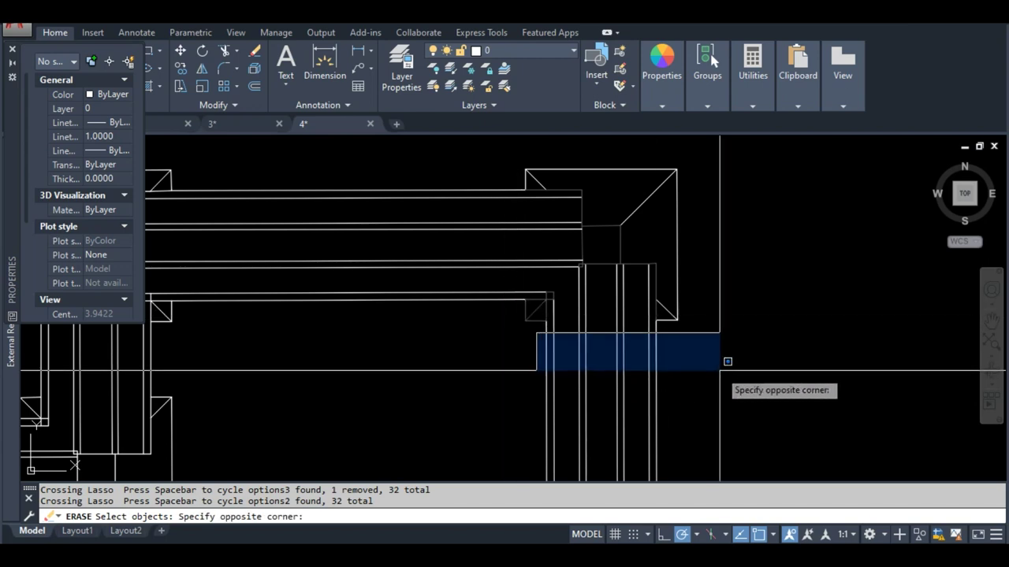
{"action": "left_click", "coordinate": [476, 343]}
{"action": "scroll", "coordinate": [535, 326], "scroll_direction": "up", "scroll_amount": 3}
{"action": "left_click_drag", "start_coordinate": [534, 326], "coordinate": [485, 293], "text": "shift"}
{"action": "scroll", "coordinate": [495, 325], "scroll_direction": "down", "scroll_amount": 2}
{"action": "scroll", "coordinate": [495, 326], "scroll_direction": "down", "scroll_amount": 1}
{"action": "scroll", "coordinate": [558, 265], "scroll_direction": "up", "scroll_amount": 2}
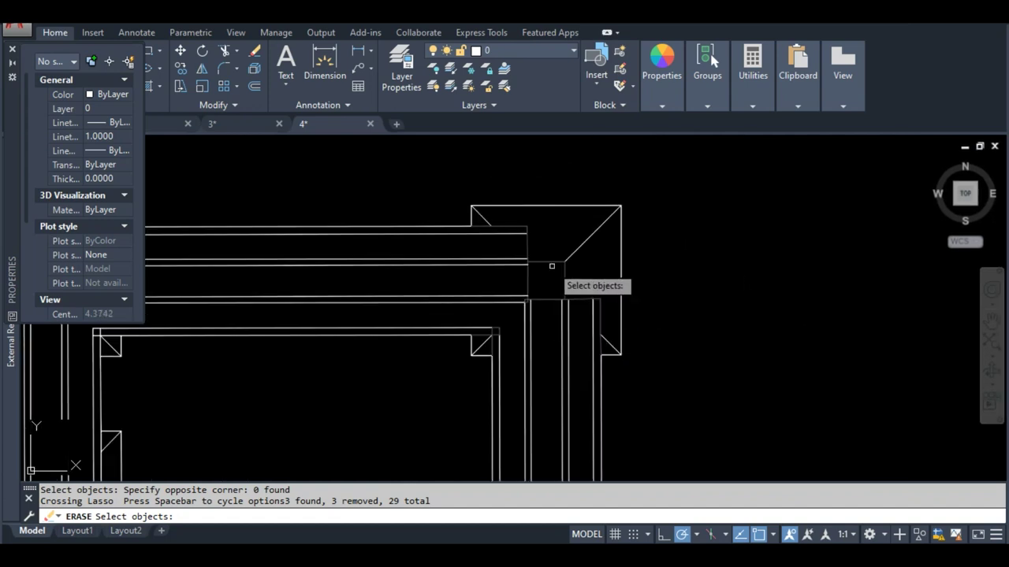
{"action": "scroll", "coordinate": [543, 268], "scroll_direction": "up", "scroll_amount": 2}
Deselect the fourteen column-junction lines and erase the remaining fifteen selected lines.
{"action": "left_click_drag", "start_coordinate": [502, 244], "coordinate": [595, 337]}
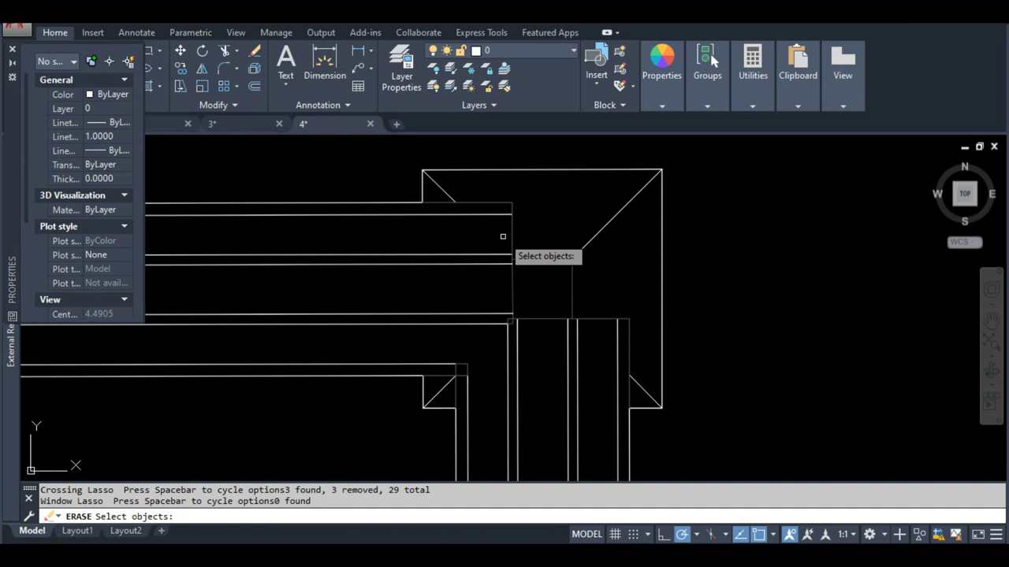
{"action": "left_click_drag", "start_coordinate": [503, 238], "coordinate": [581, 321]}
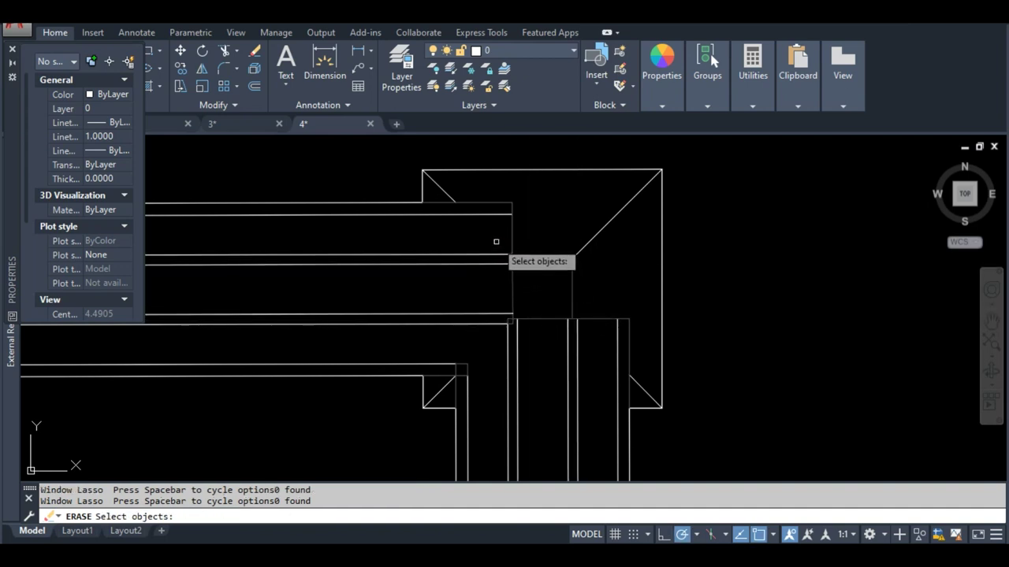
{"action": "left_click", "coordinate": [495, 241]}
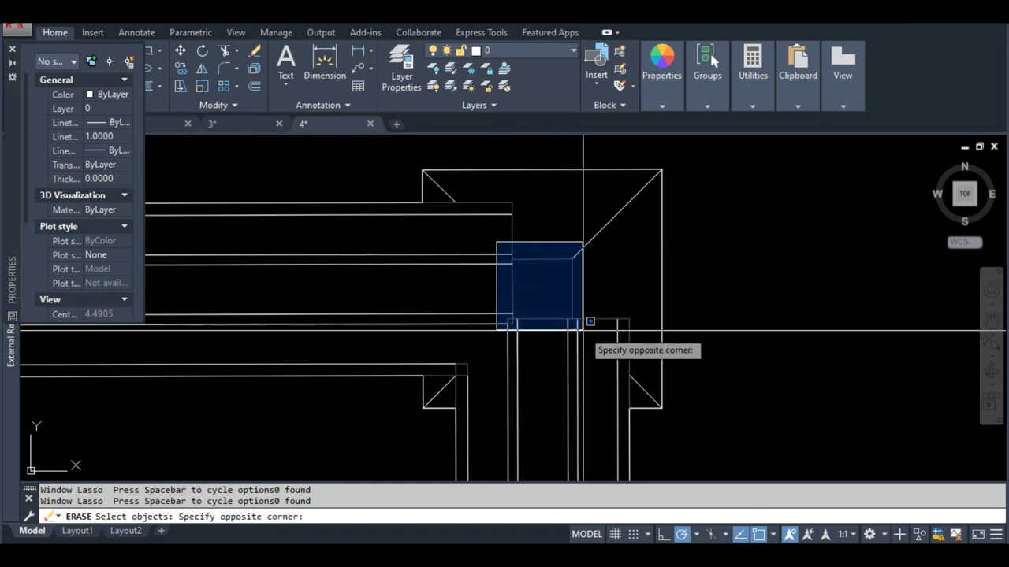
{"action": "left_click", "coordinate": [591, 336]}
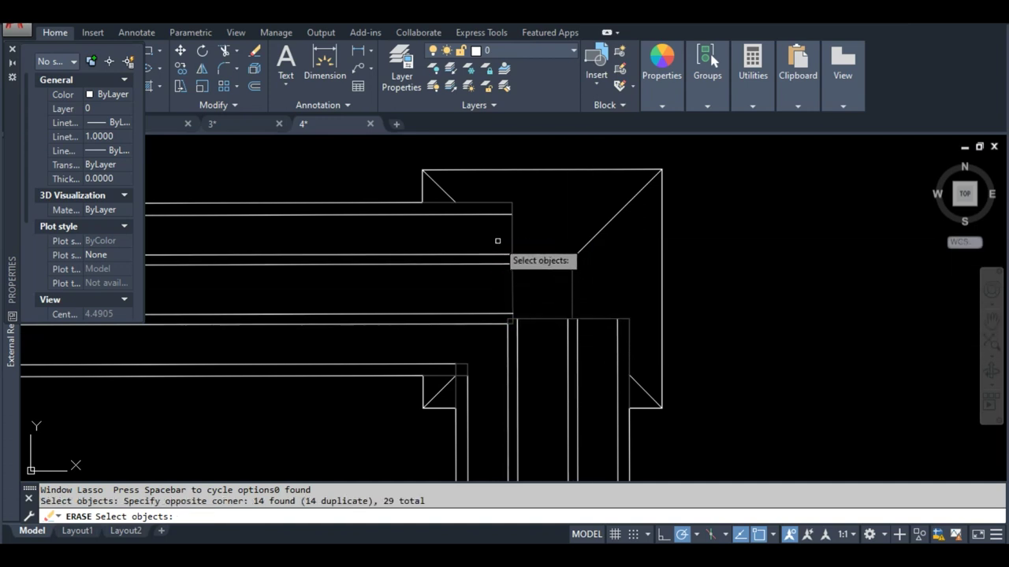
{"action": "left_click", "coordinate": [497, 240], "text": "shift"}
{"action": "left_click", "coordinate": [599, 355], "text": "shift"}
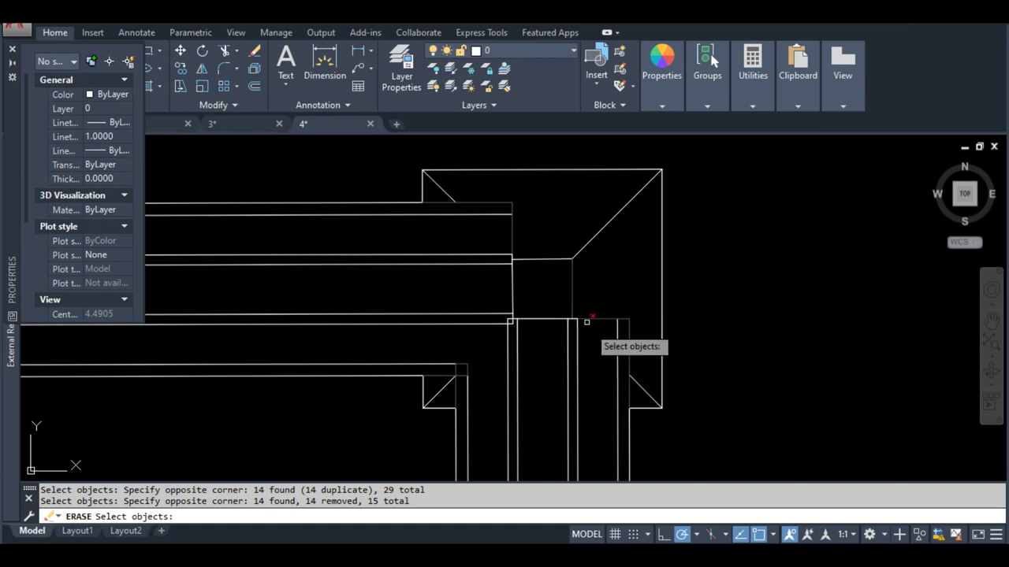
{"action": "key", "text": "Return"}
{"action": "scroll", "coordinate": [549, 355], "scroll_direction": "down", "scroll_amount": 3}
{"action": "scroll", "coordinate": [550, 376], "scroll_direction": "up", "scroll_amount": 3}
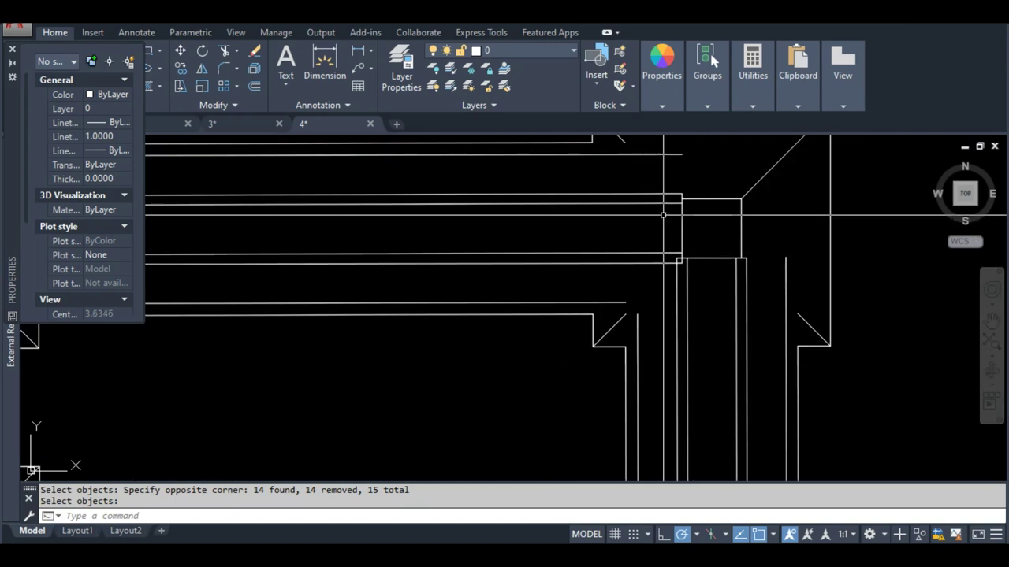
Extend the vertical and crossing lines to the corner footing edge using all objects as boundaries.
{"action": "scroll", "coordinate": [648, 251], "scroll_direction": "up", "scroll_amount": 2}
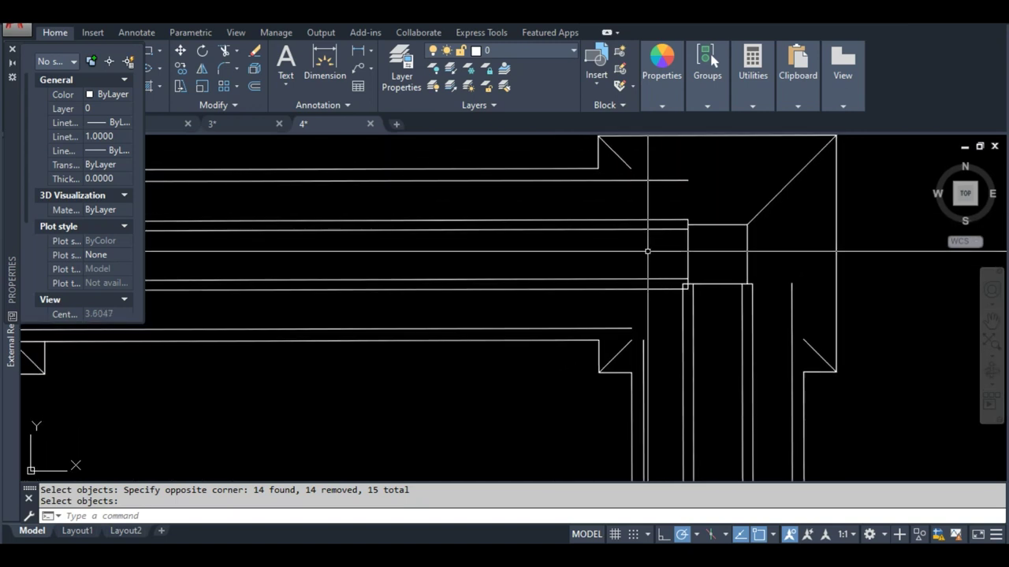
{"action": "type", "text": "ex"}
{"action": "key", "text": "Return"}
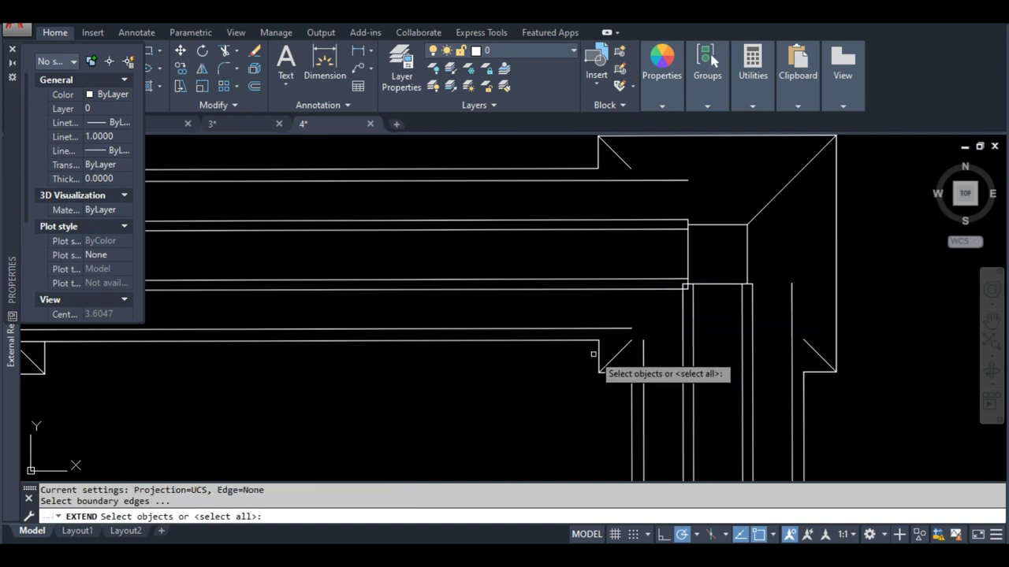
{"action": "key", "text": "Return"}
{"action": "left_click", "coordinate": [598, 334]}
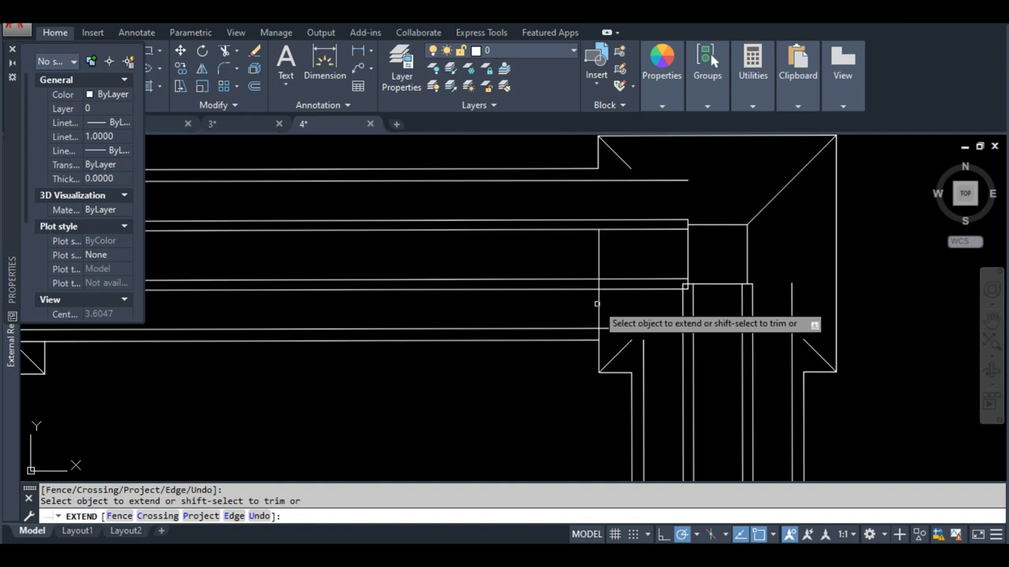
{"action": "left_click", "coordinate": [599, 252]}
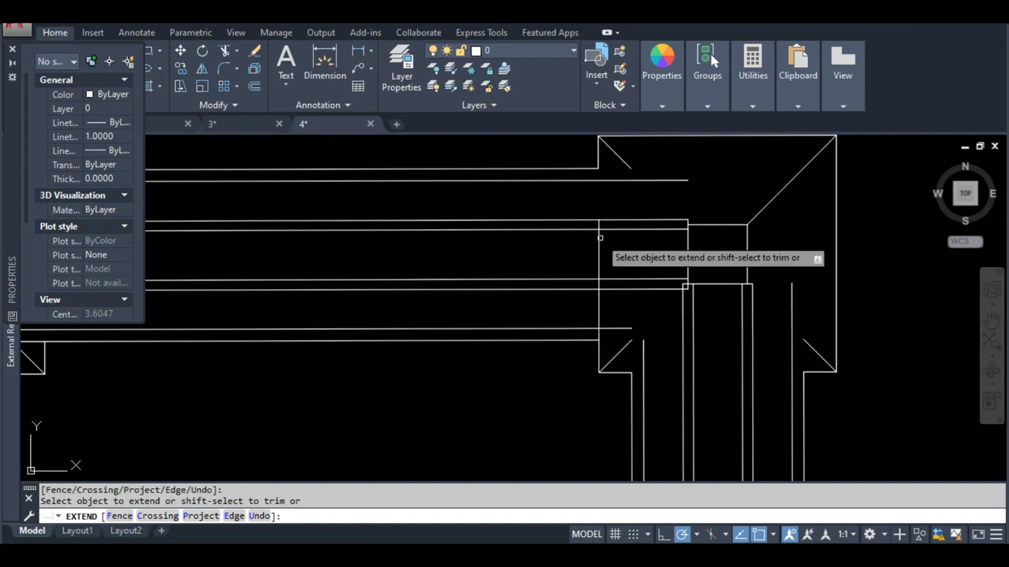
{"action": "left_click", "coordinate": [596, 204]}
{"action": "left_click", "coordinate": [591, 213]}
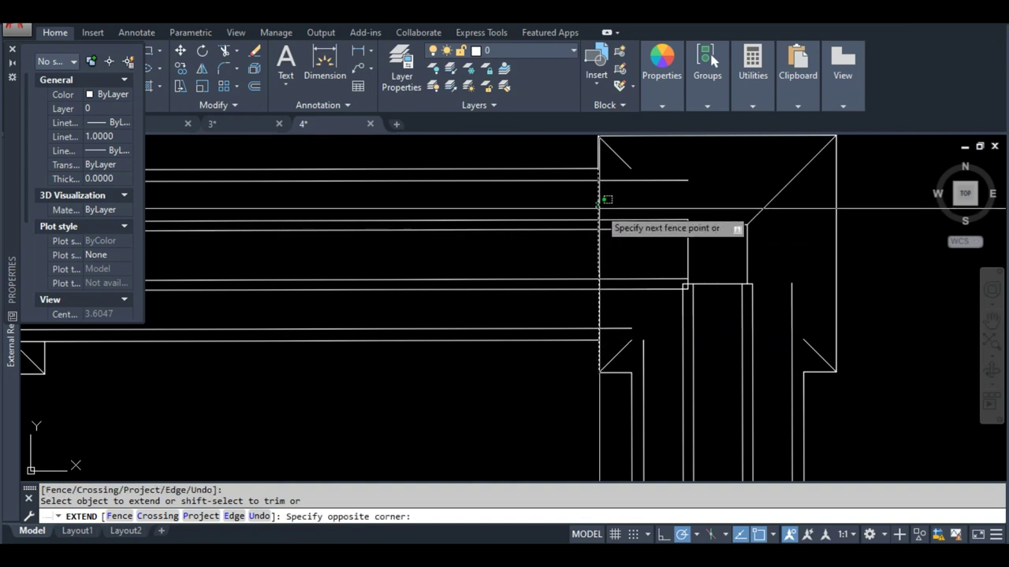
{"action": "key", "text": "Return"}
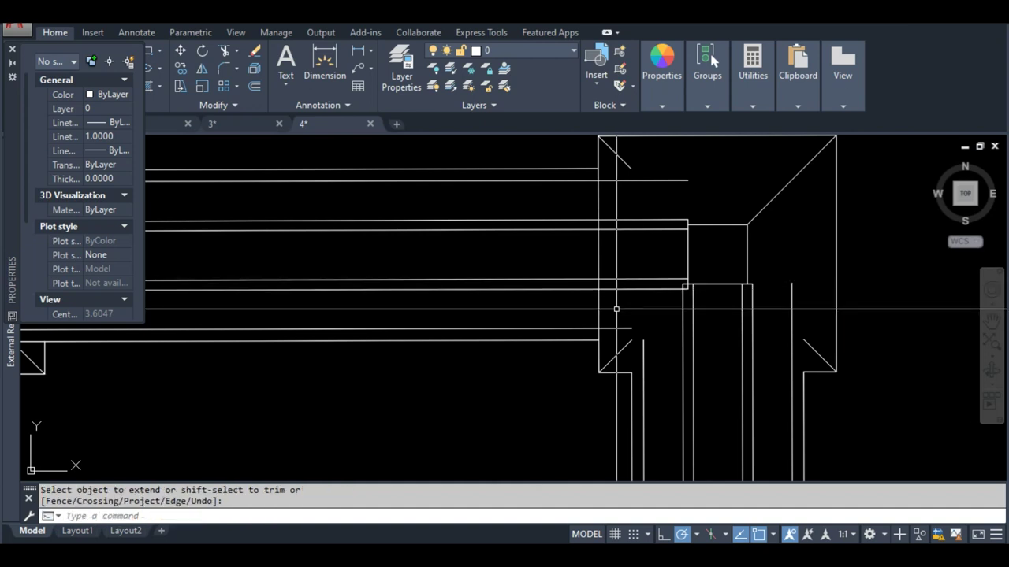
{"action": "type", "text": "tr"}
Trim the horizontal line pieces beyond the footing edge and inside the square.
{"action": "key", "text": "Return"}
{"action": "left_click", "coordinate": [619, 340]}
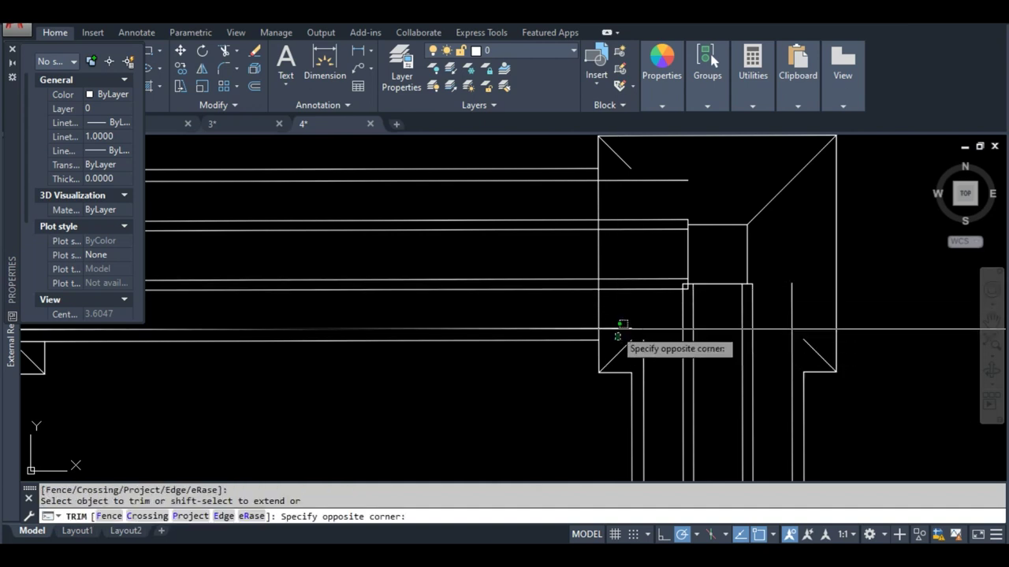
{"action": "left_click", "coordinate": [612, 213]}
{"action": "left_click", "coordinate": [623, 210]}
{"action": "left_click", "coordinate": [620, 183]}
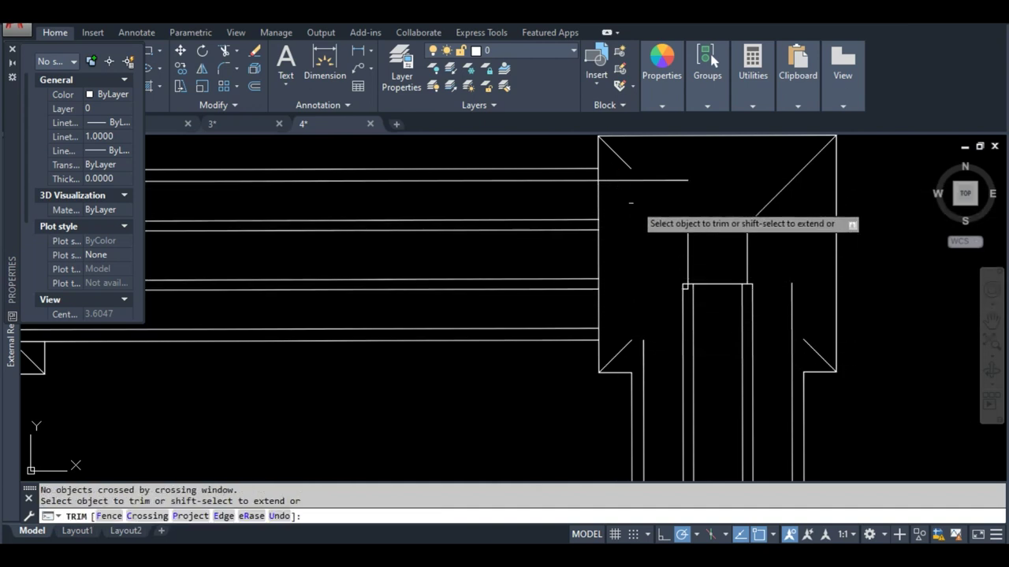
{"action": "left_click", "coordinate": [626, 193]}
{"action": "left_click", "coordinate": [615, 166]}
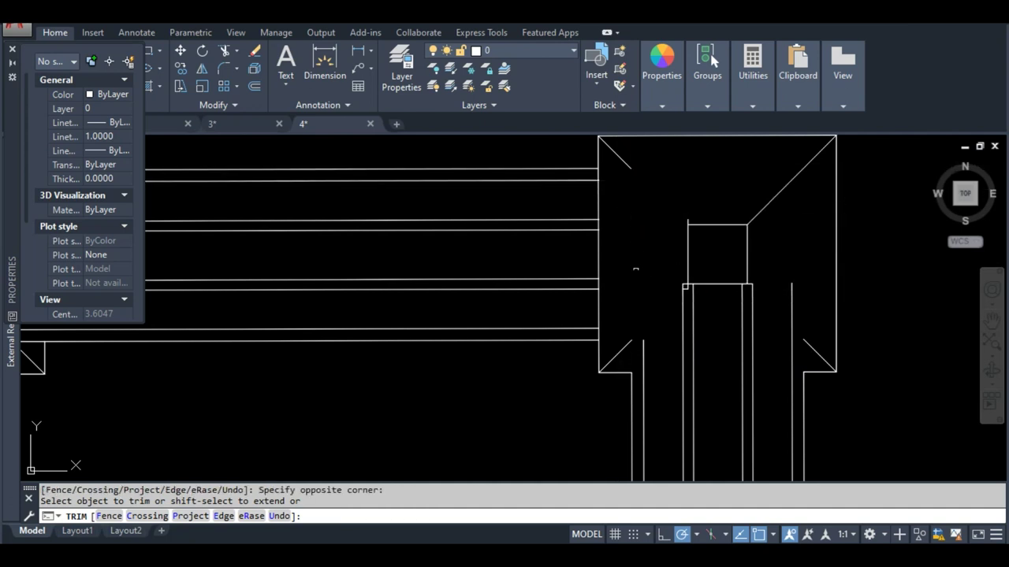
{"action": "key", "text": "Return"}
{"action": "type", "text": "L"}
{"action": "key", "text": "Return"}
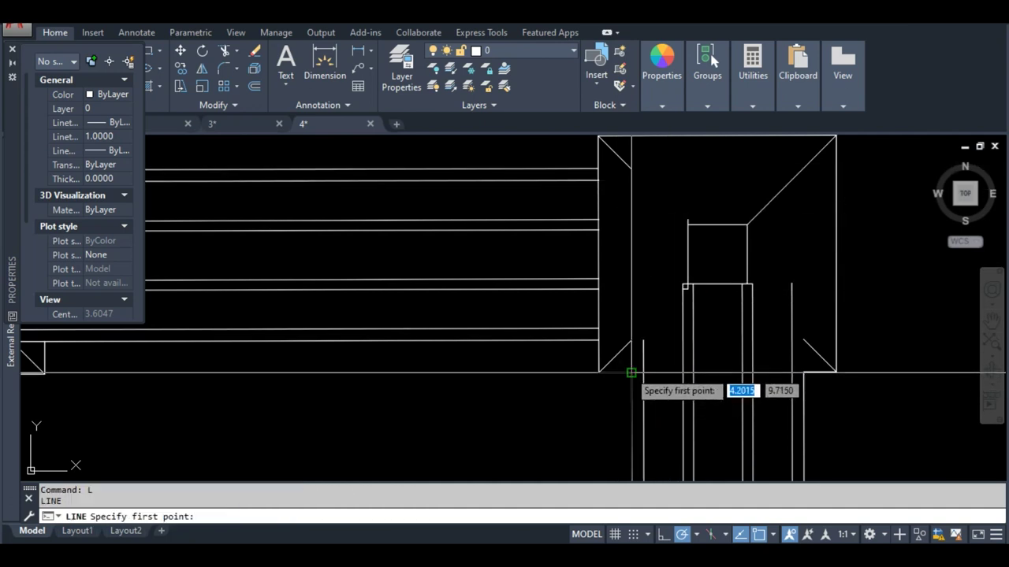
Draw a line along the footing's bottom edge and make trial selections over the six column lines.
{"action": "left_click", "coordinate": [630, 373]}
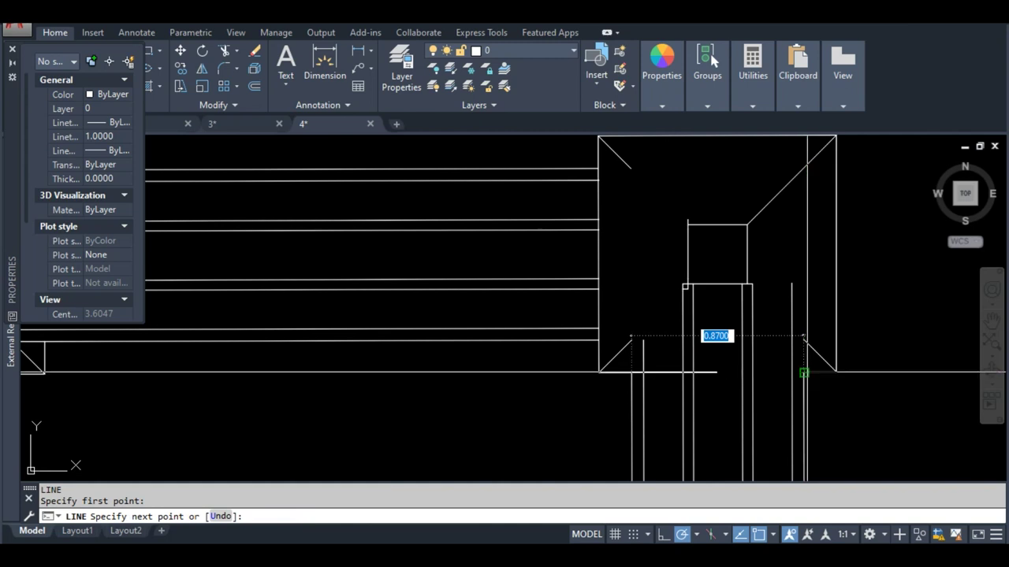
{"action": "key", "text": "Return"}
{"action": "key", "text": "Return"}
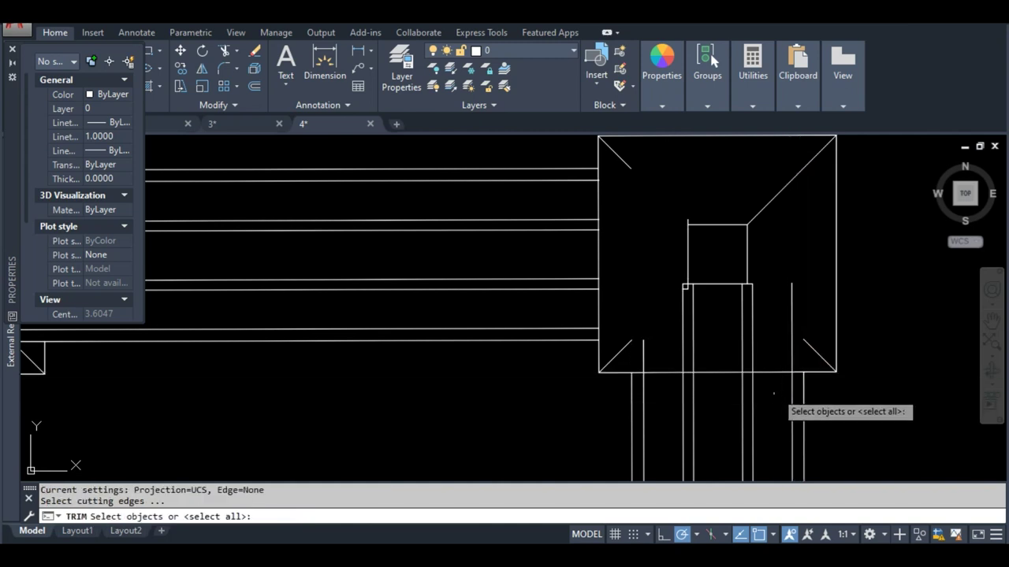
{"action": "left_click", "coordinate": [796, 363]}
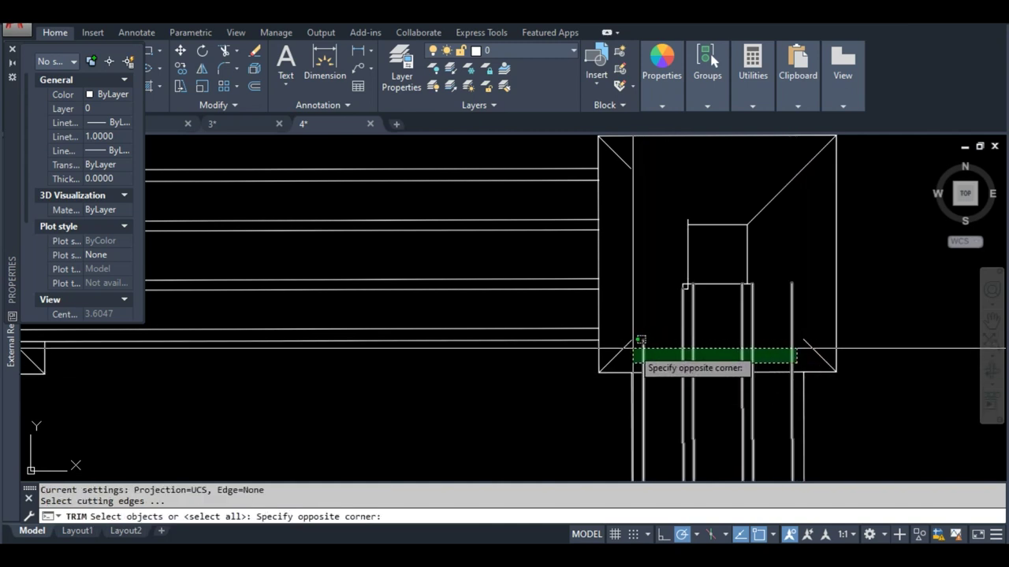
{"action": "left_click", "coordinate": [654, 344]}
{"action": "key", "text": "Escape"}
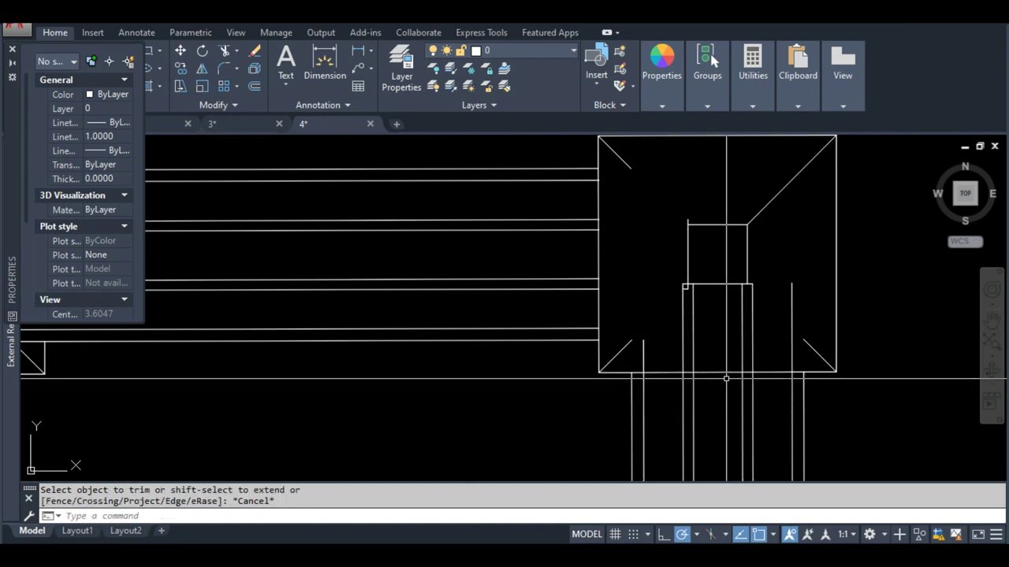
{"action": "type", "text": "tr"}
{"action": "key", "text": "Return"}
{"action": "left_click", "coordinate": [802, 363]}
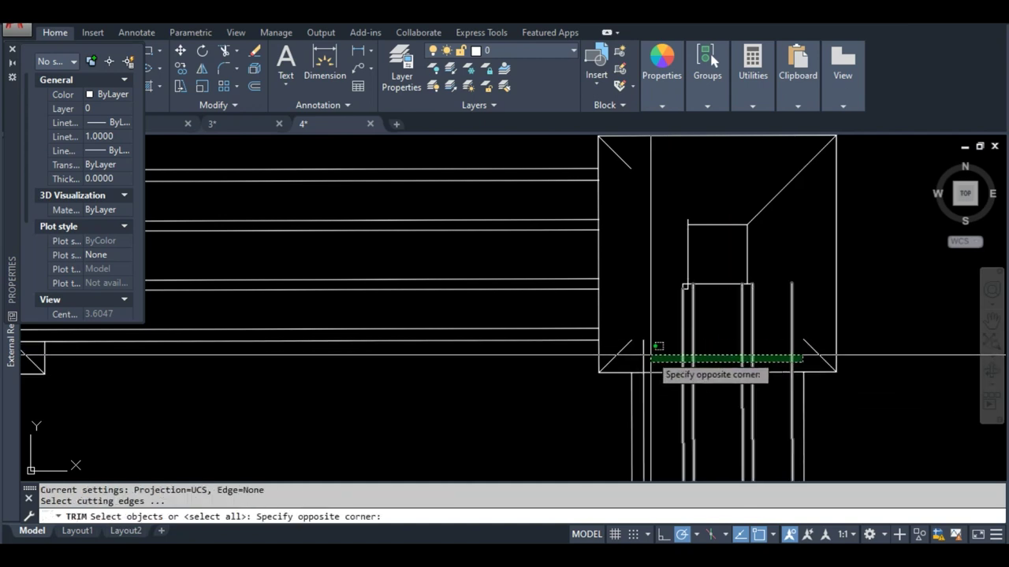
{"action": "left_click", "coordinate": [642, 342]}
{"action": "key", "text": "Escape"}
Rerun TRIM with all lines as cutting edges, cut the vertical pieces inside the square, then zoom out.
{"action": "type", "text": "ts or"}
{"action": "key", "text": "Return"}
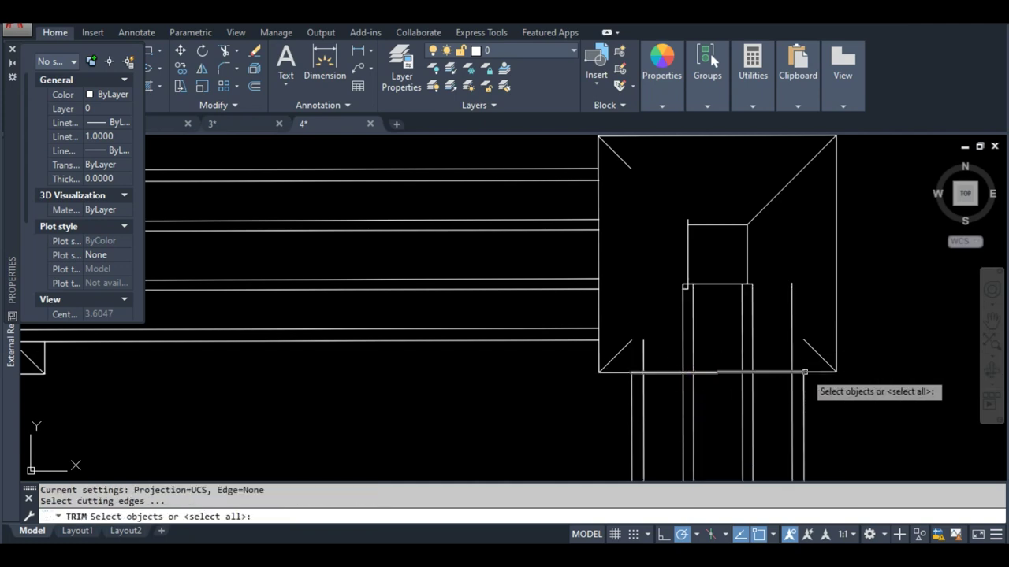
{"action": "key", "text": "Return"}
{"action": "left_click", "coordinate": [798, 355]}
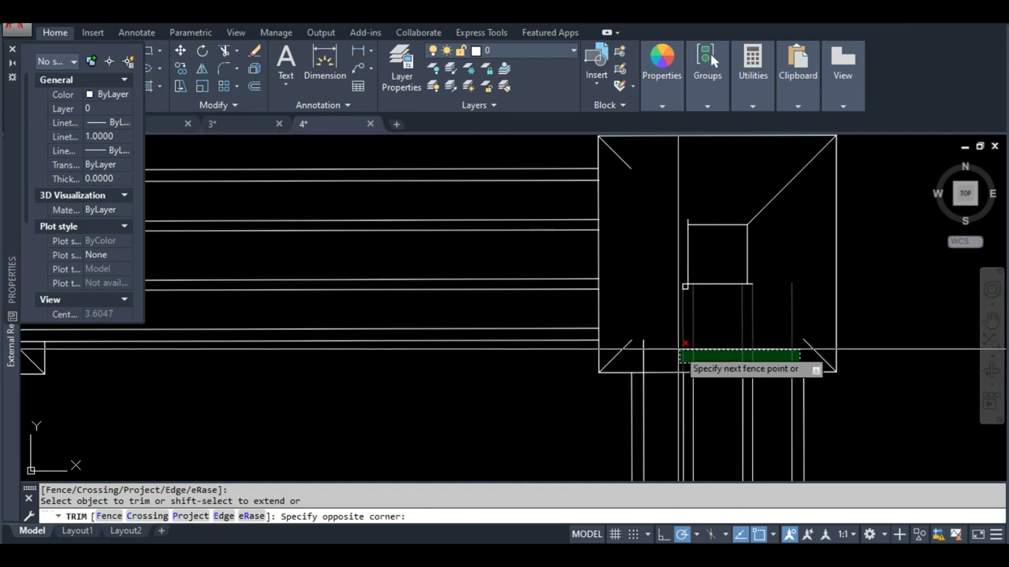
{"action": "left_click", "coordinate": [671, 353]}
{"action": "left_click_drag", "start_coordinate": [666, 357], "coordinate": [640, 356]}
{"action": "key", "text": "Return"}
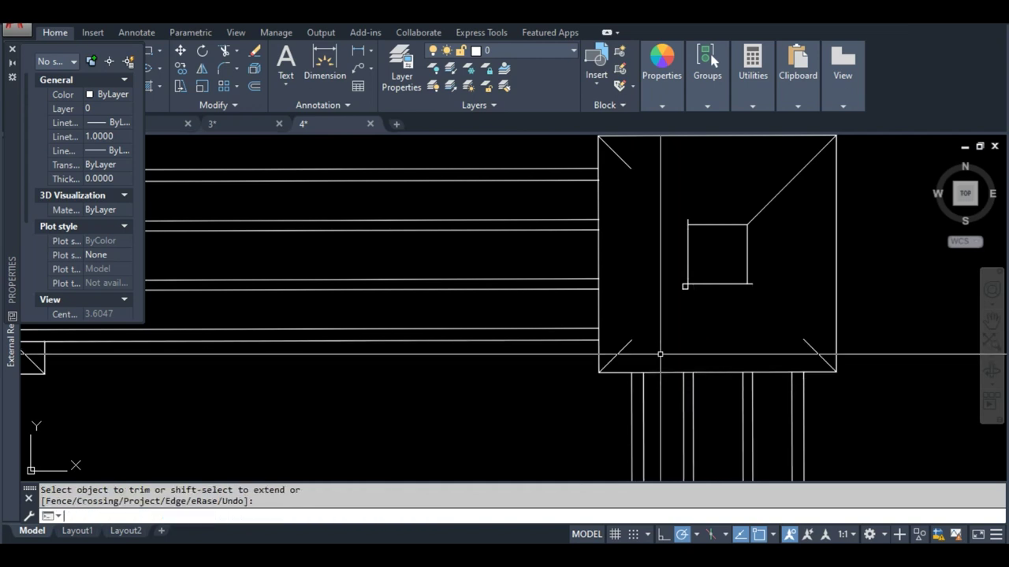
{"action": "middle_click_drag", "start_coordinate": [628, 234], "coordinate": [632, 257]}
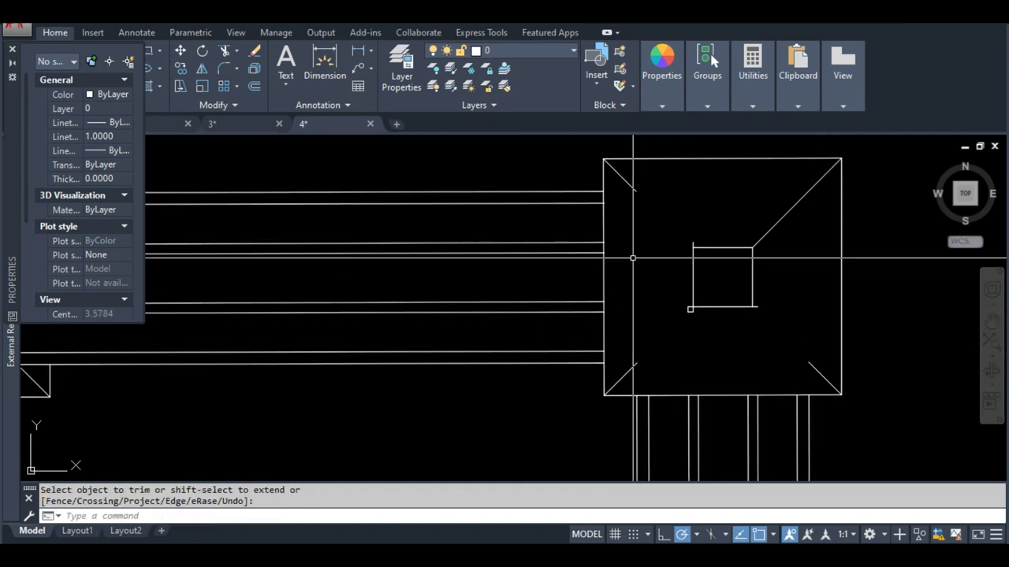
{"action": "scroll", "coordinate": [725, 287], "scroll_direction": "down", "scroll_amount": 4}
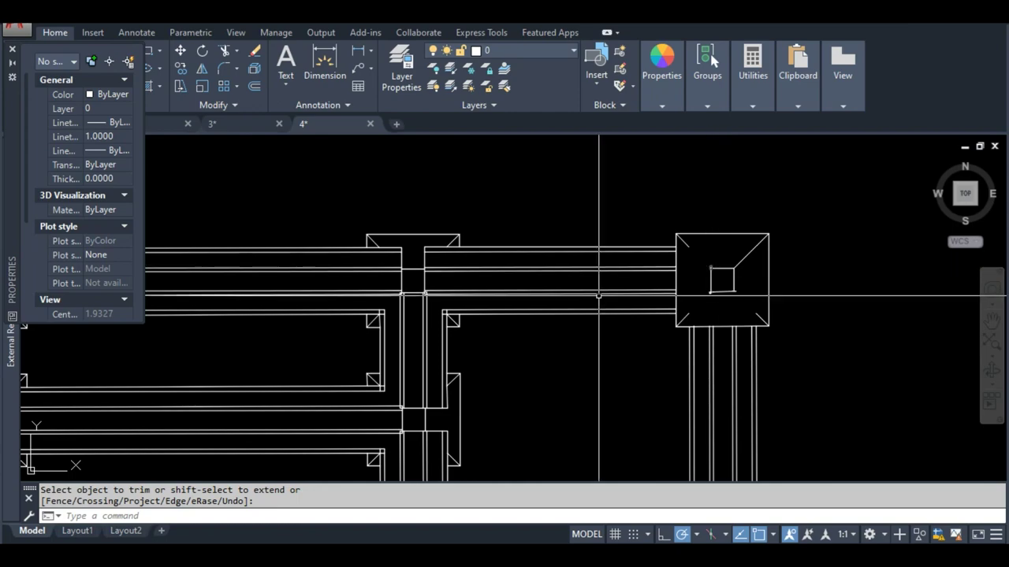
{"action": "scroll", "coordinate": [626, 275], "scroll_direction": "down", "scroll_amount": 4}
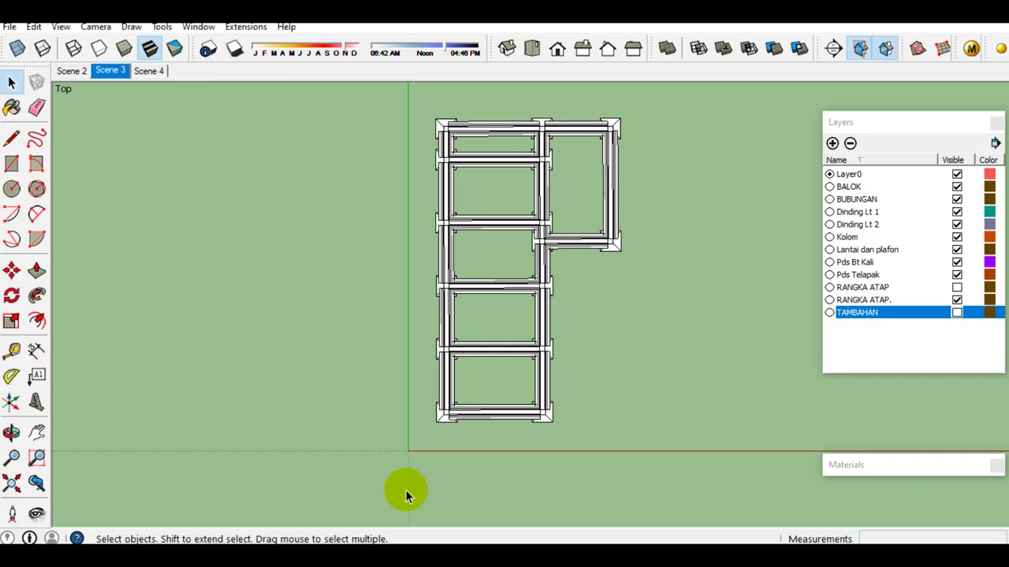
Switch the camera to Perspective and tilt the flat top view of the foundation into 3D.
{"action": "scroll", "coordinate": [515, 286], "scroll_direction": "up", "scroll_amount": 1}
{"action": "scroll", "coordinate": [515, 289], "scroll_direction": "up", "scroll_amount": 1}
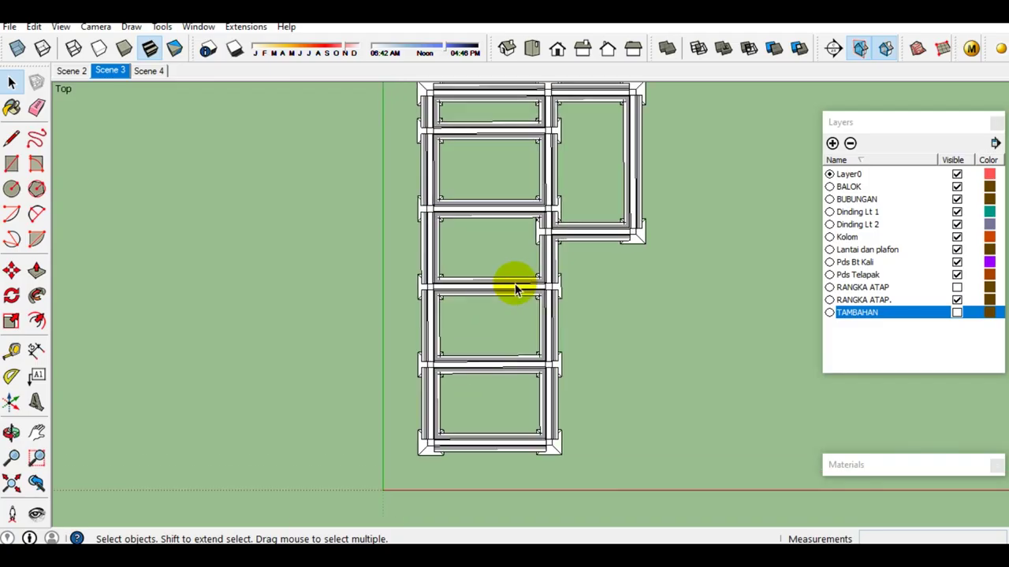
{"action": "left_click", "coordinate": [86, 28]}
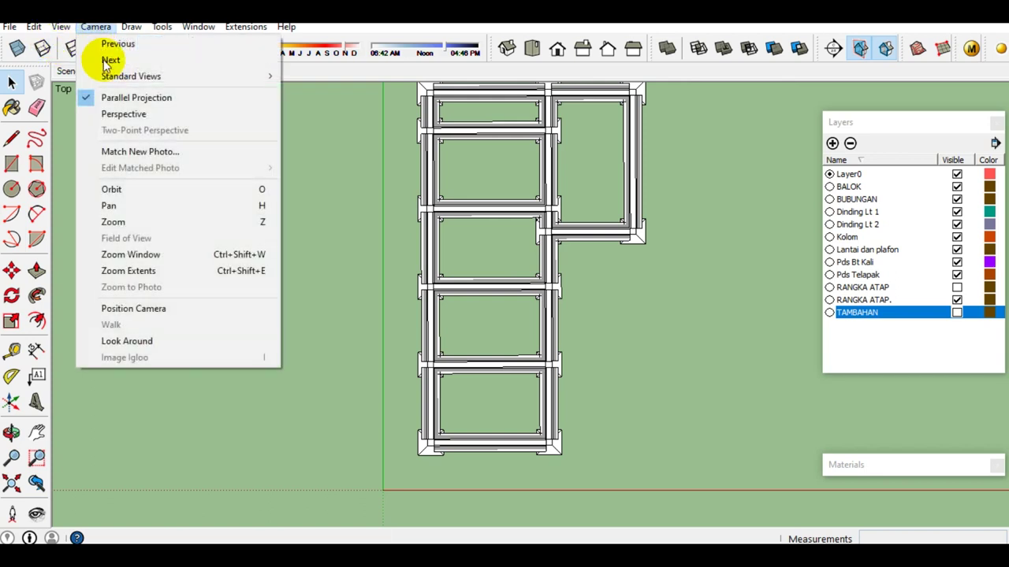
{"action": "left_click", "coordinate": [118, 116]}
{"action": "mouse_move", "coordinate": [418, 252]}
{"action": "middle_mouse_down"}
{"action": "mouse_move", "coordinate": [253, 140]}
{"action": "mouse_move", "coordinate": [635, 349]}
{"action": "middle_mouse_up"}
Orbit the tie-beam and footing frame down to a near eye-level side view.
{"action": "scroll", "coordinate": [559, 299], "scroll_direction": "up", "scroll_amount": 2}
{"action": "scroll", "coordinate": [512, 303], "scroll_direction": "up", "scroll_amount": 2}
{"action": "mouse_move", "coordinate": [513, 303]}
{"action": "middle_mouse_down"}
{"action": "mouse_move", "coordinate": [504, 286]}
{"action": "mouse_move", "coordinate": [326, 207]}
{"action": "mouse_move", "coordinate": [225, 191]}
{"action": "middle_mouse_up"}
{"action": "middle_click_drag", "start_coordinate": [256, 244], "coordinate": [592, 175]}
{"action": "mouse_move", "coordinate": [443, 318]}
{"action": "middle_mouse_down"}
{"action": "mouse_move", "coordinate": [709, 266]}
{"action": "mouse_move", "coordinate": [500, 229]}
{"action": "mouse_move", "coordinate": [236, 240]}
{"action": "mouse_move", "coordinate": [223, 261]}
{"action": "mouse_move", "coordinate": [234, 365]}
{"action": "middle_mouse_up"}
{"action": "mouse_move", "coordinate": [300, 358]}
{"action": "middle_mouse_down"}
{"action": "mouse_move", "coordinate": [300, 344]}
{"action": "mouse_move", "coordinate": [372, 342]}
{"action": "mouse_move", "coordinate": [592, 288]}
{"action": "mouse_move", "coordinate": [407, 295]}
{"action": "mouse_move", "coordinate": [621, 295]}
{"action": "mouse_move", "coordinate": [654, 367]}
{"action": "mouse_move", "coordinate": [405, 381]}
{"action": "mouse_move", "coordinate": [104, 351]}
{"action": "middle_mouse_up"}
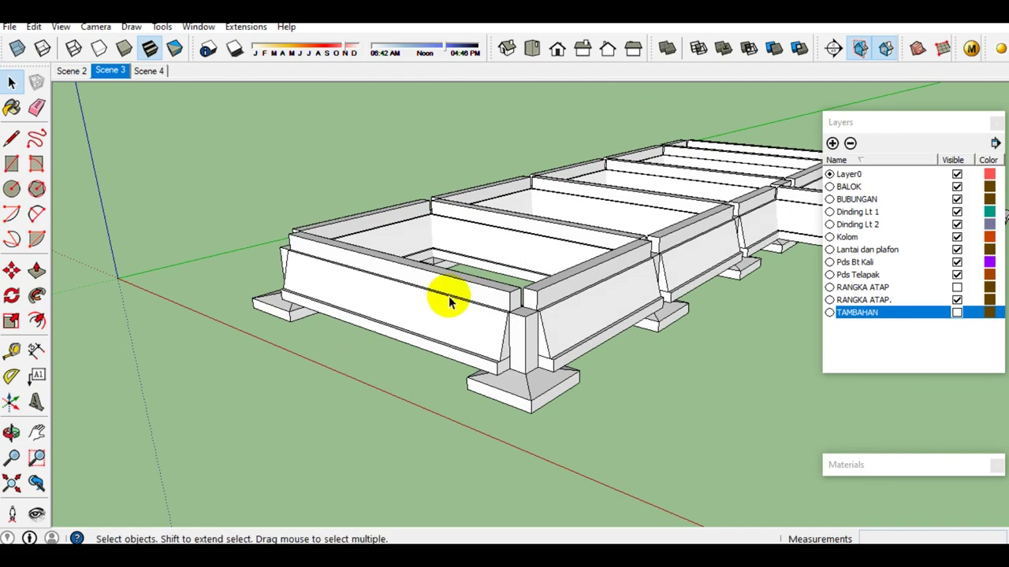
{"action": "mouse_move", "coordinate": [564, 298]}
{"action": "middle_mouse_down"}
{"action": "mouse_move", "coordinate": [544, 338]}
{"action": "mouse_move", "coordinate": [388, 331]}
{"action": "middle_mouse_up"}
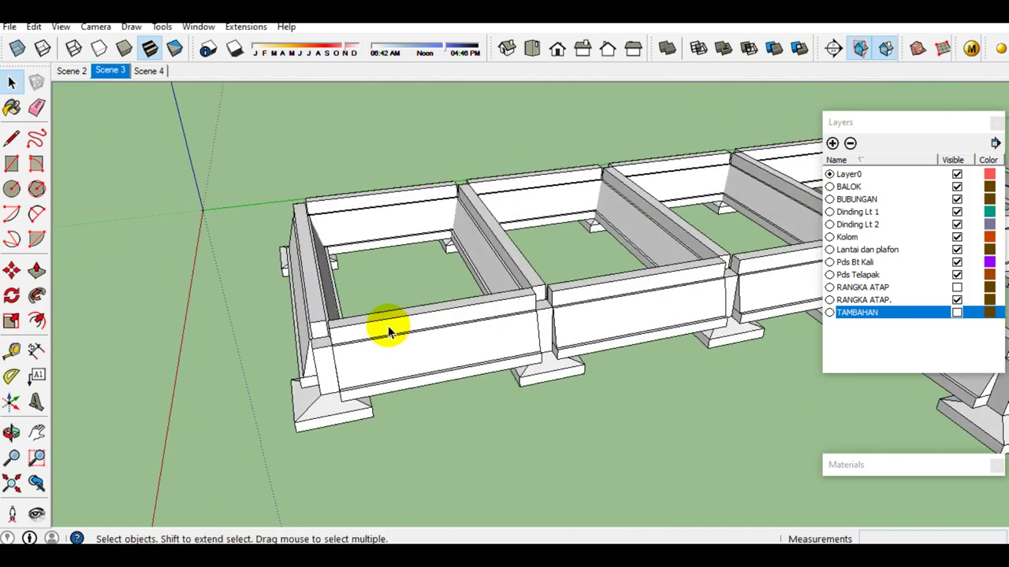
{"action": "middle_click_drag", "start_coordinate": [334, 338], "coordinate": [386, 329]}
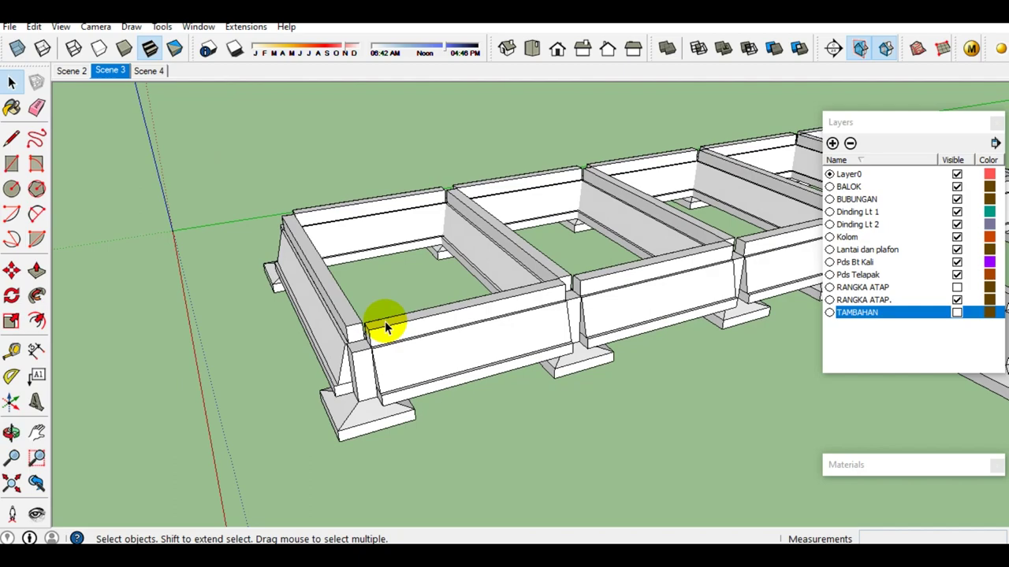
{"action": "scroll", "coordinate": [386, 328], "scroll_direction": "down", "scroll_amount": 5}
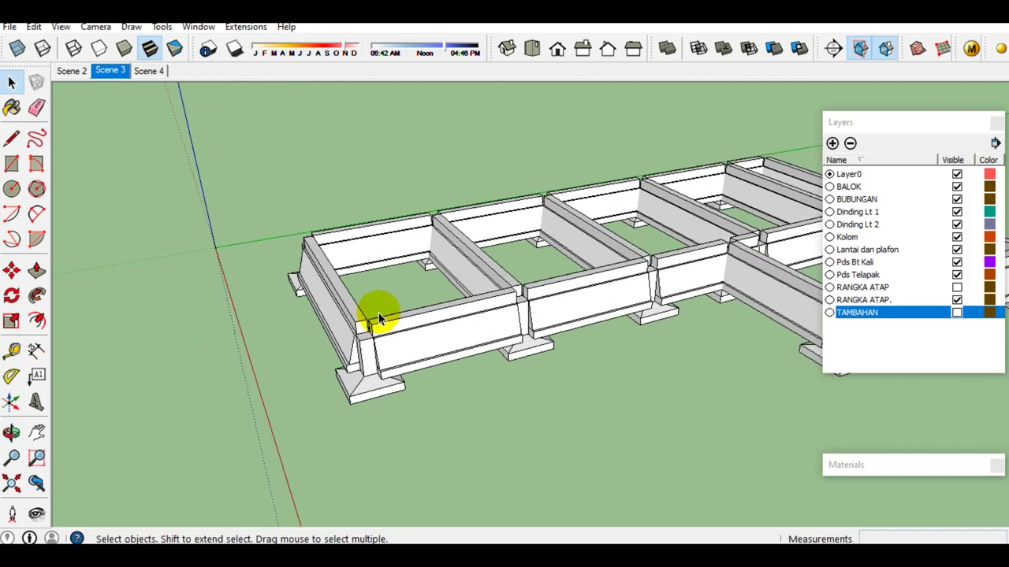
{"action": "mouse_move", "coordinate": [513, 288]}
{"action": "middle_mouse_down"}
{"action": "mouse_move", "coordinate": [669, 304]}
{"action": "mouse_move", "coordinate": [698, 331]}
{"action": "mouse_move", "coordinate": [654, 344]}
{"action": "mouse_move", "coordinate": [478, 332]}
{"action": "mouse_move", "coordinate": [716, 226]}
{"action": "middle_mouse_up"}
{"action": "middle_click_drag", "start_coordinate": [500, 259], "coordinate": [709, 252]}
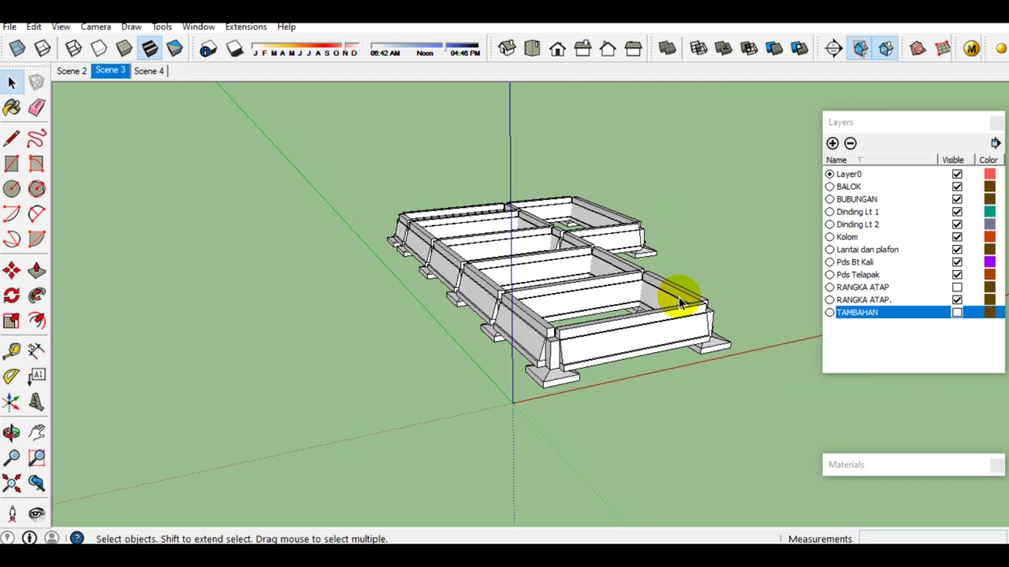
{"action": "middle_click_drag", "start_coordinate": [676, 305], "coordinate": [607, 333]}
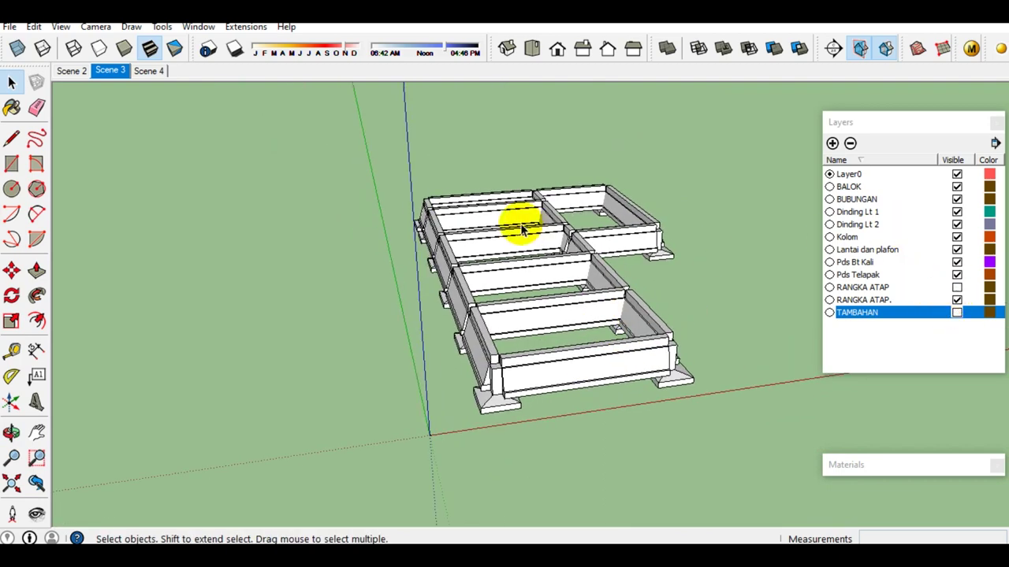
{"action": "left_click", "coordinate": [98, 29]}
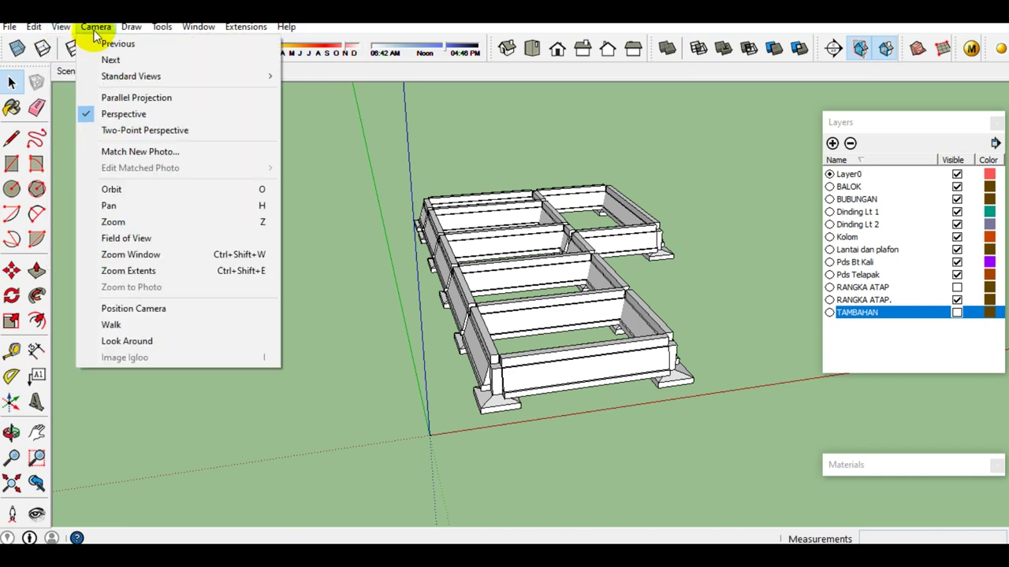
{"action": "left_click", "coordinate": [105, 98]}
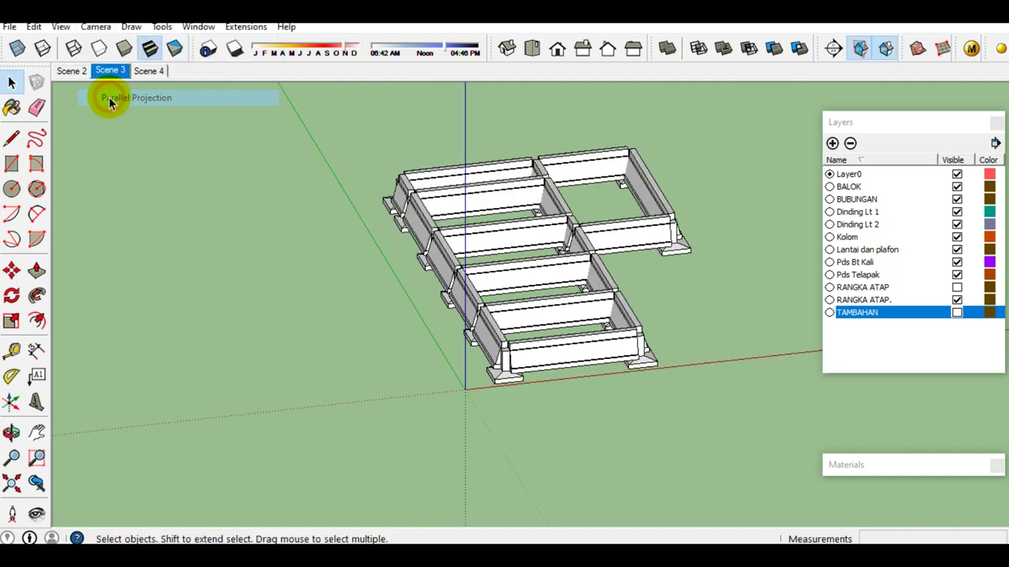
{"action": "left_click", "coordinate": [95, 27]}
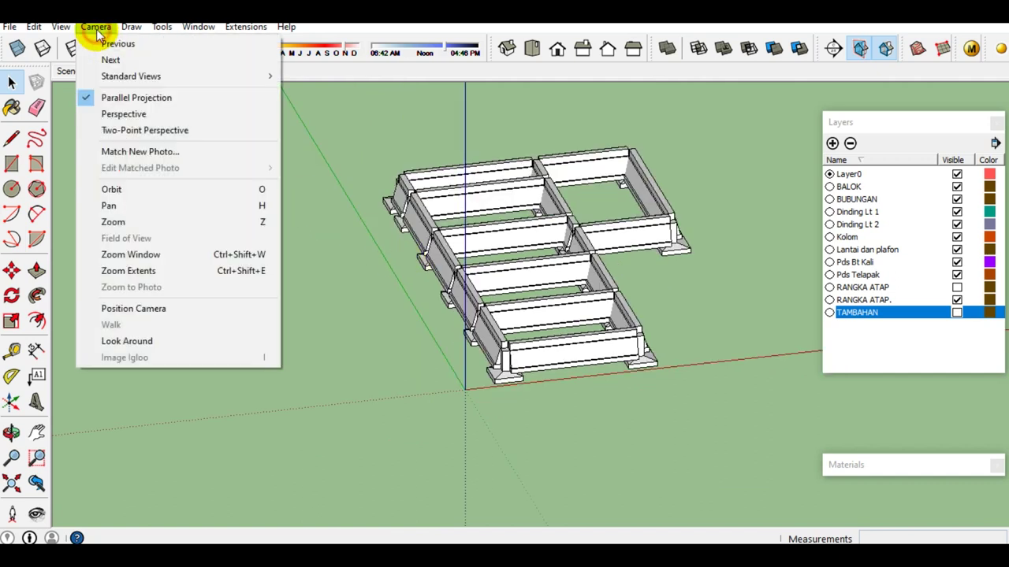
{"action": "left_click", "coordinate": [124, 115]}
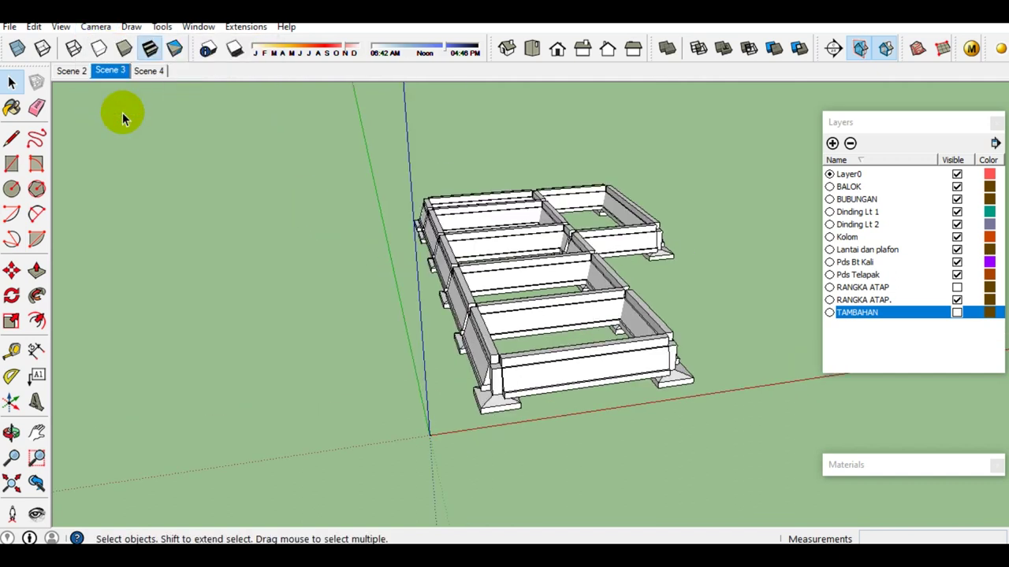
Unhide all hidden geometry so walls, windows and roof battens return, then orbit the whole house.
{"action": "key", "text": "o"}
{"action": "left_click_drag", "start_coordinate": [591, 337], "coordinate": [254, 182]}
{"action": "key", "text": "space"}
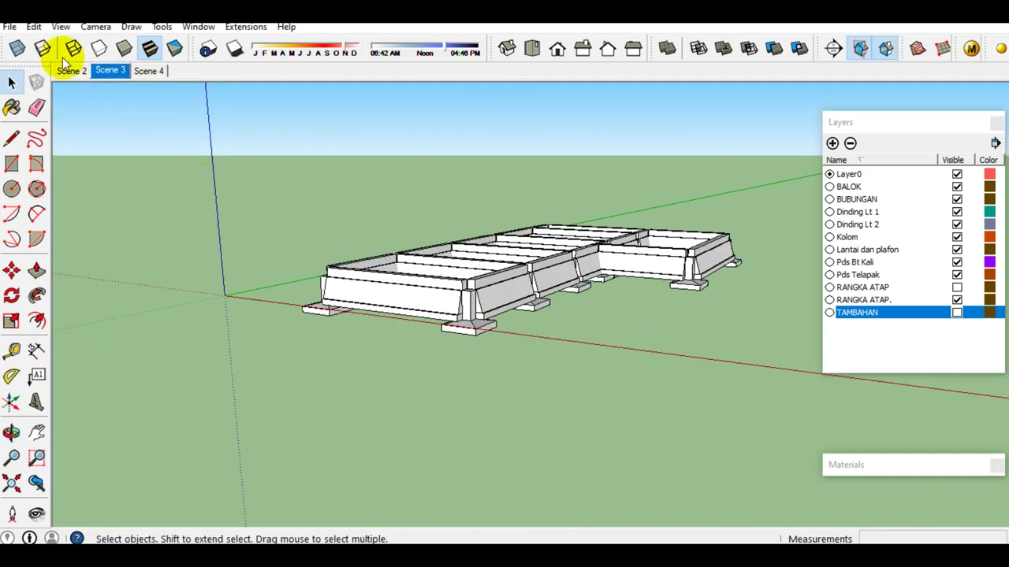
{"action": "left_click", "coordinate": [34, 27]}
{"action": "mouse_move", "coordinate": [61, 238]}
{"action": "left_click", "coordinate": [292, 271]}
{"action": "mouse_move", "coordinate": [539, 251]}
{"action": "middle_mouse_down"}
{"action": "mouse_move", "coordinate": [281, 226]}
{"action": "mouse_move", "coordinate": [335, 226]}
{"action": "mouse_move", "coordinate": [621, 342]}
{"action": "mouse_move", "coordinate": [299, 203]}
{"action": "middle_mouse_up"}
{"action": "scroll", "coordinate": [213, 225], "scroll_direction": "down", "scroll_amount": 3}
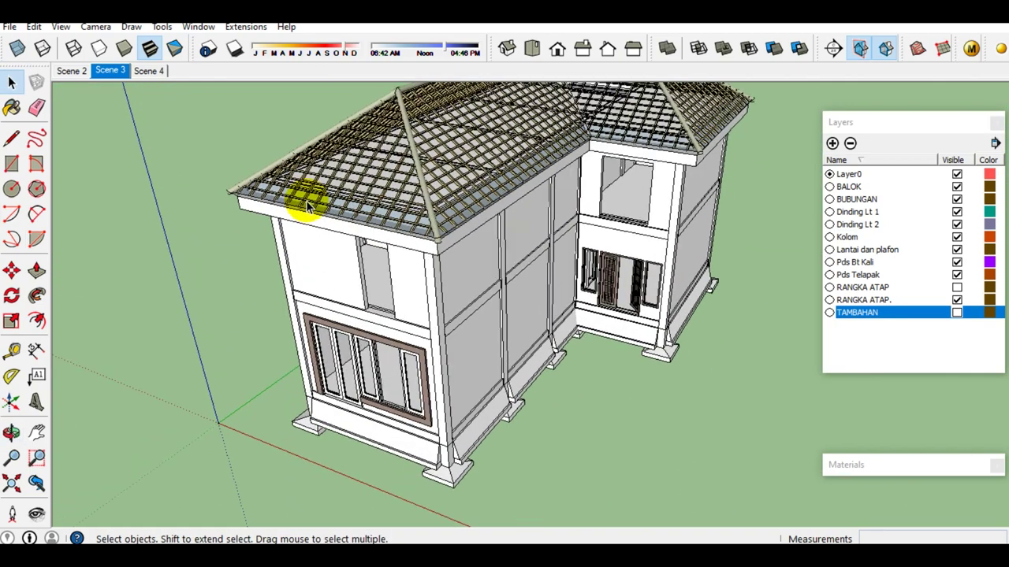